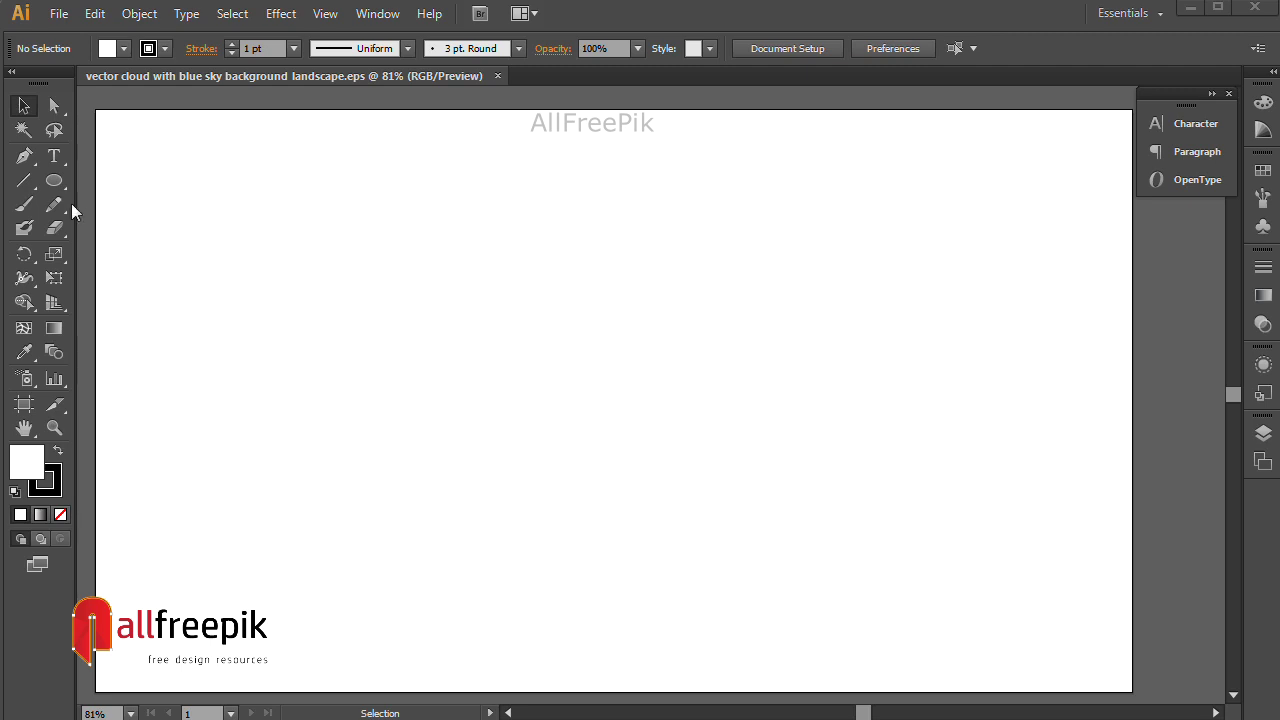
- Draw a rectangle covering the whole artboard and remove its stroke
drag(57, 186, 95, 178)
drag(97, 112, 1133, 692)
click(24, 105)
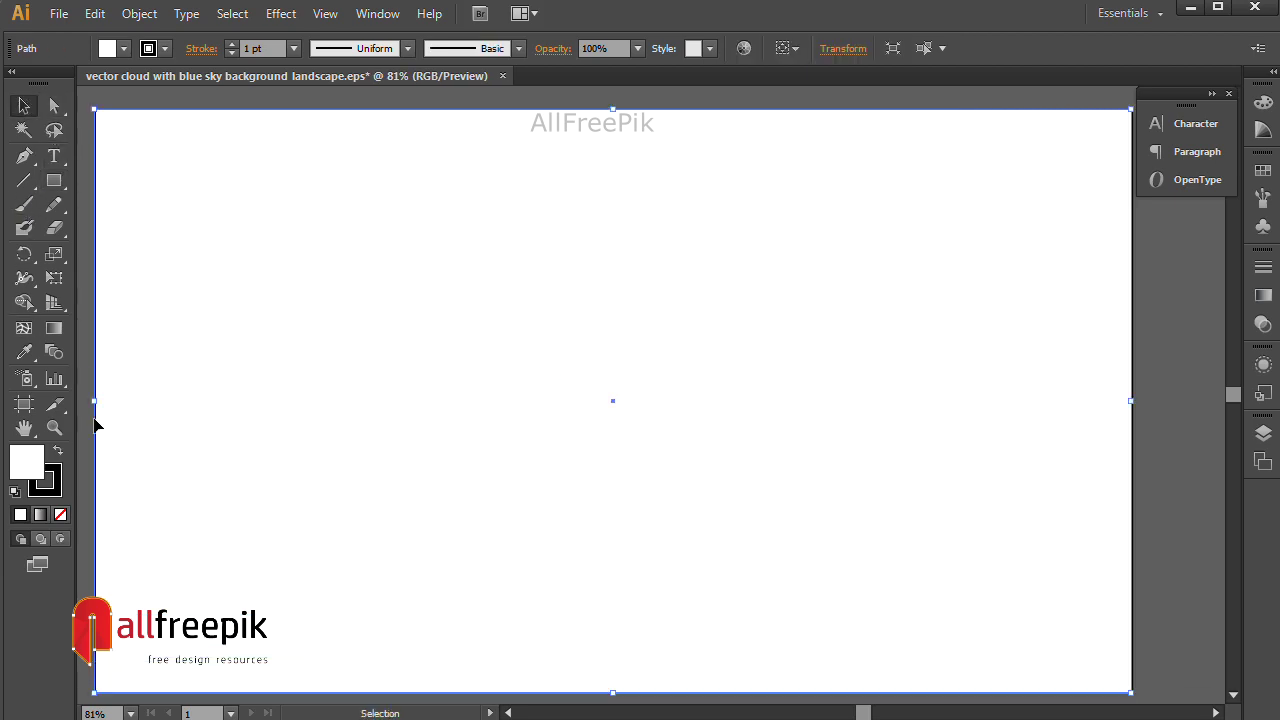
click(60, 488)
click(60, 514)
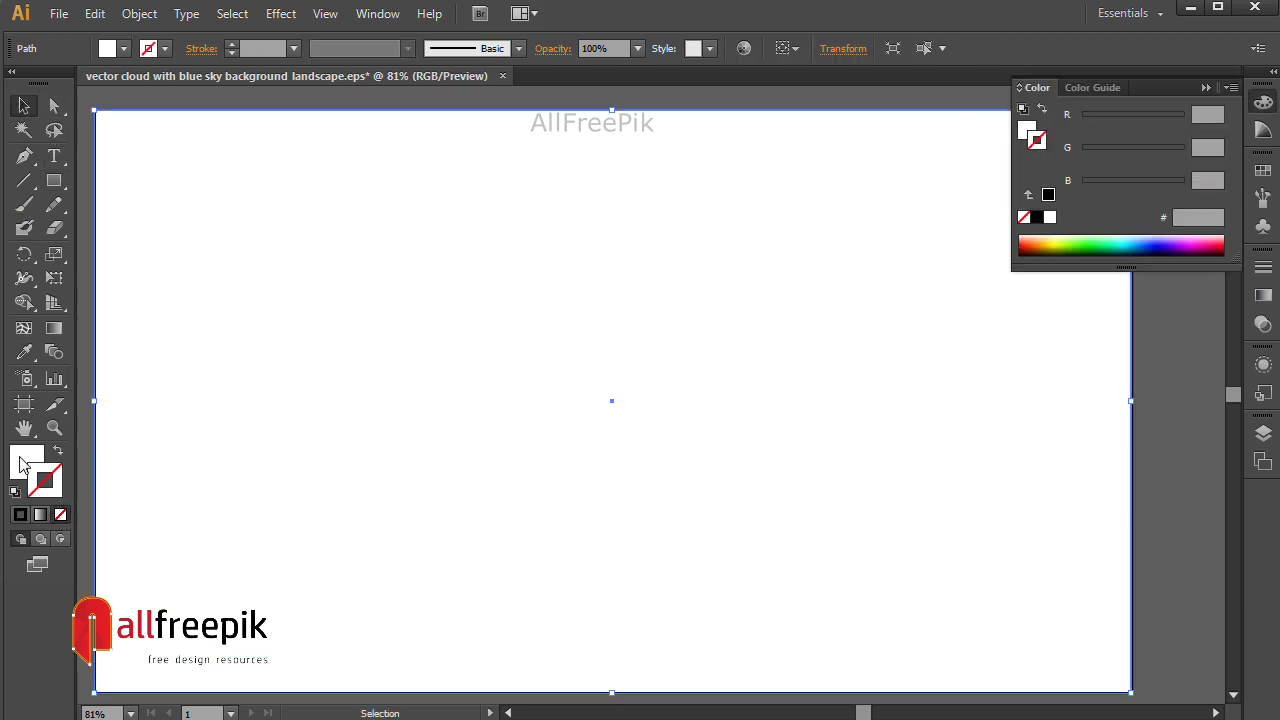
- Fill the background rectangle with a linear gradient at a 90° angle
click(22, 460)
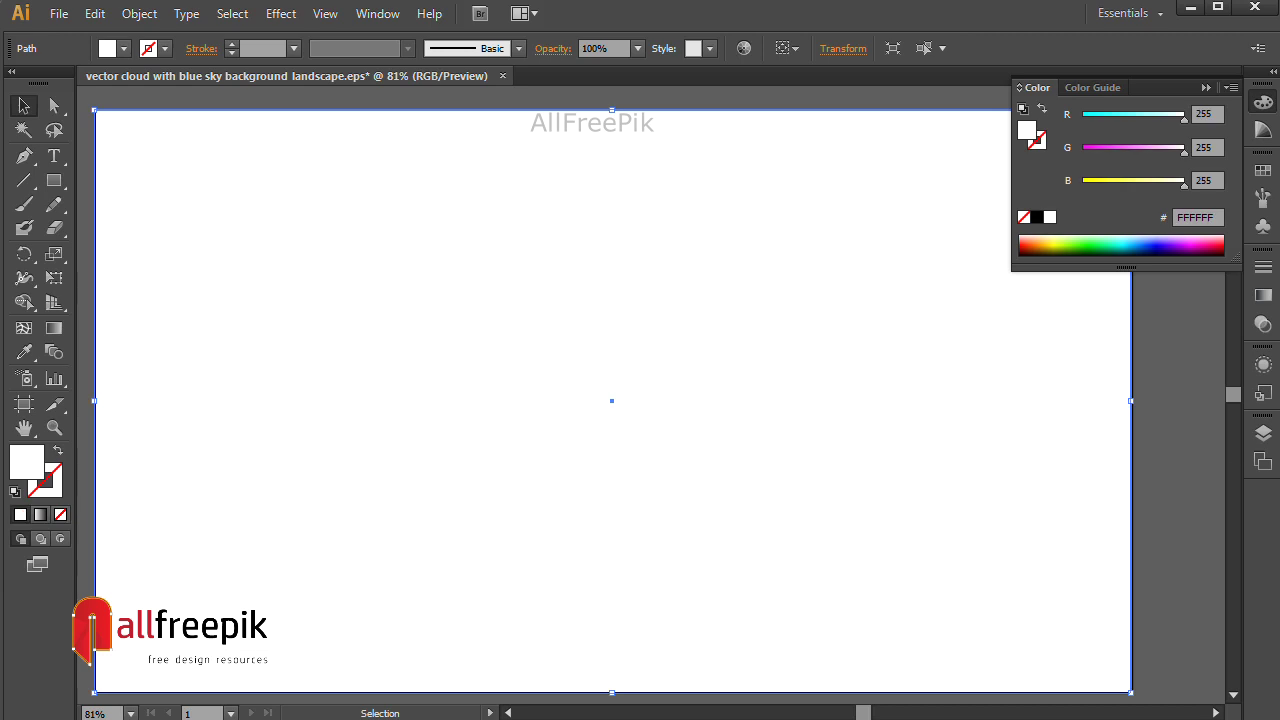
click(1262, 296)
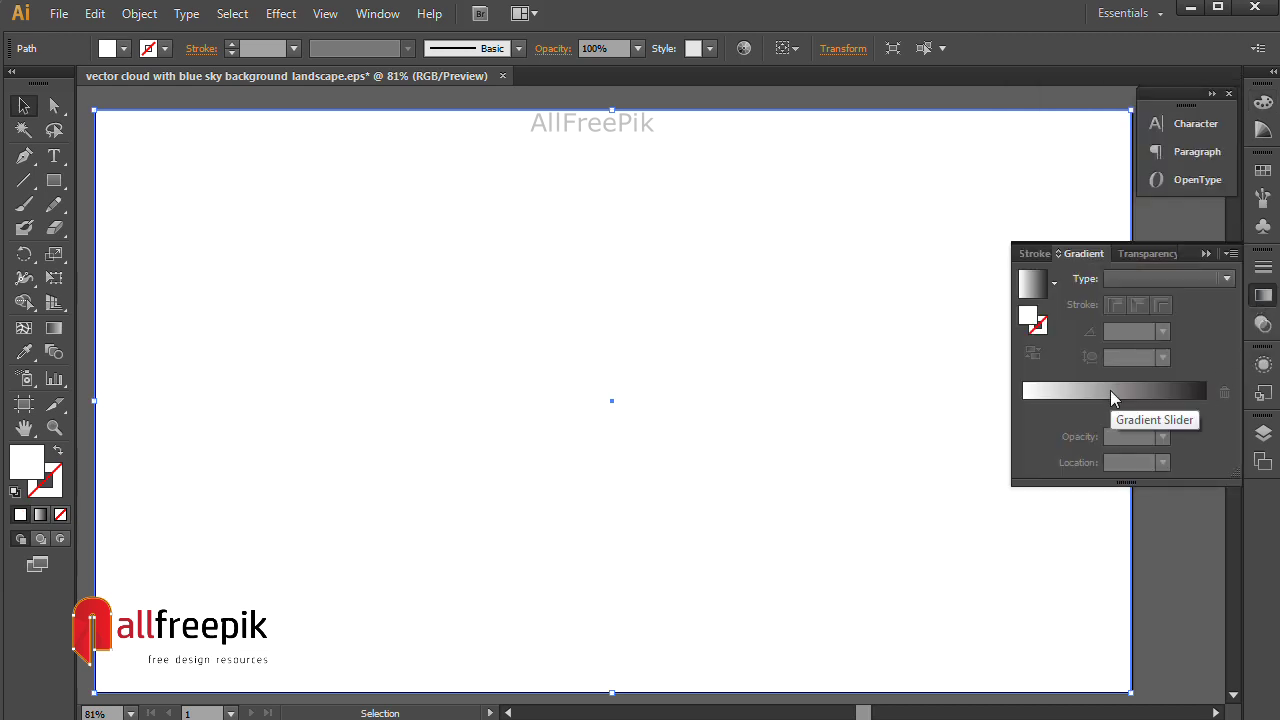
click(1110, 390)
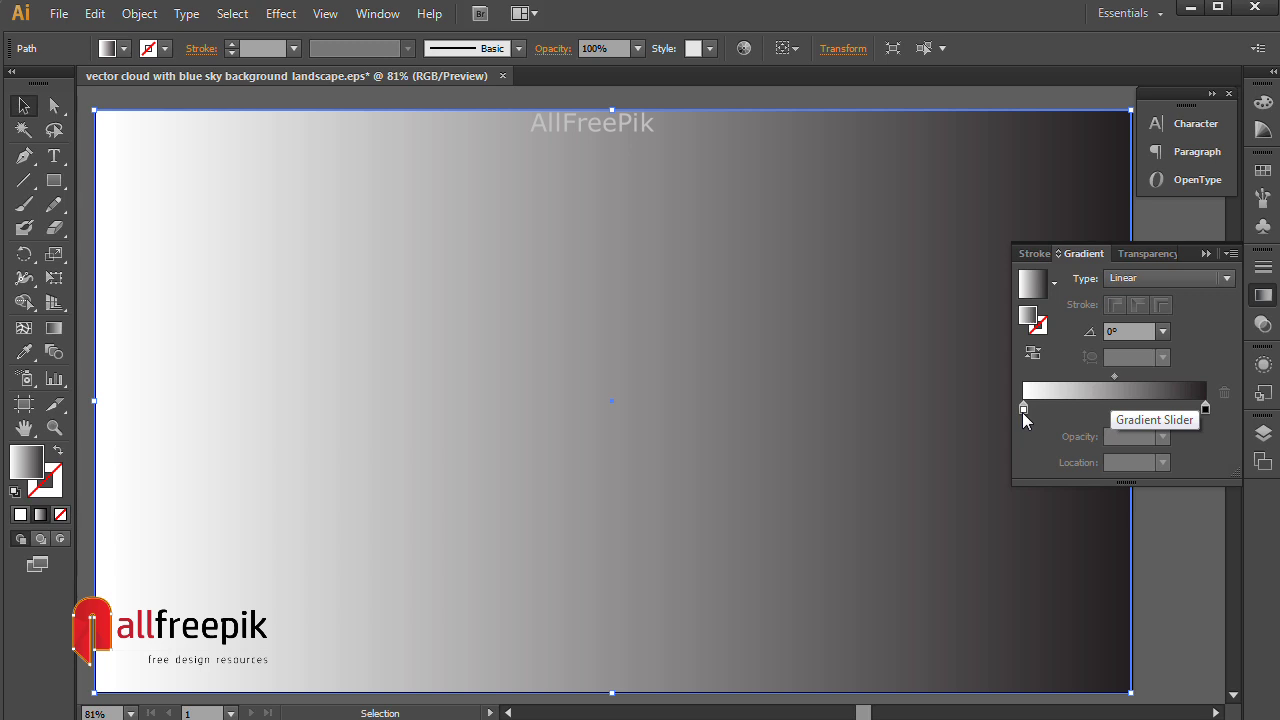
click(1162, 331)
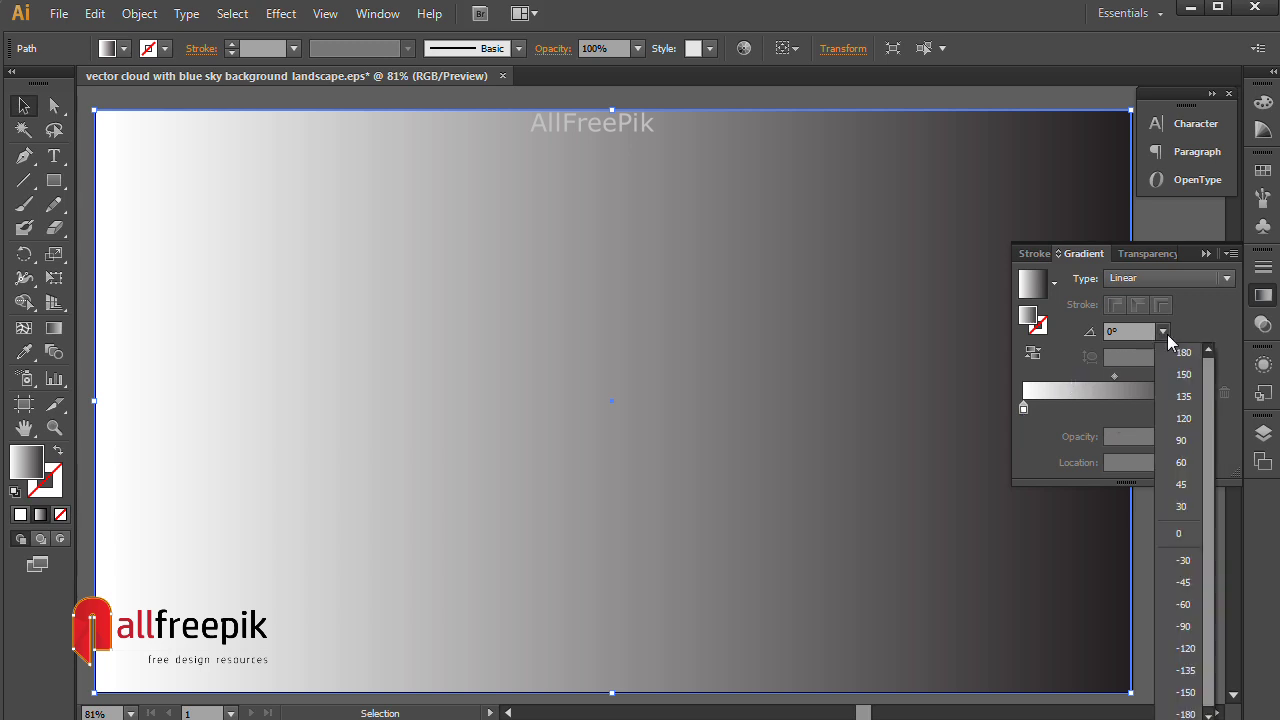
click(1180, 441)
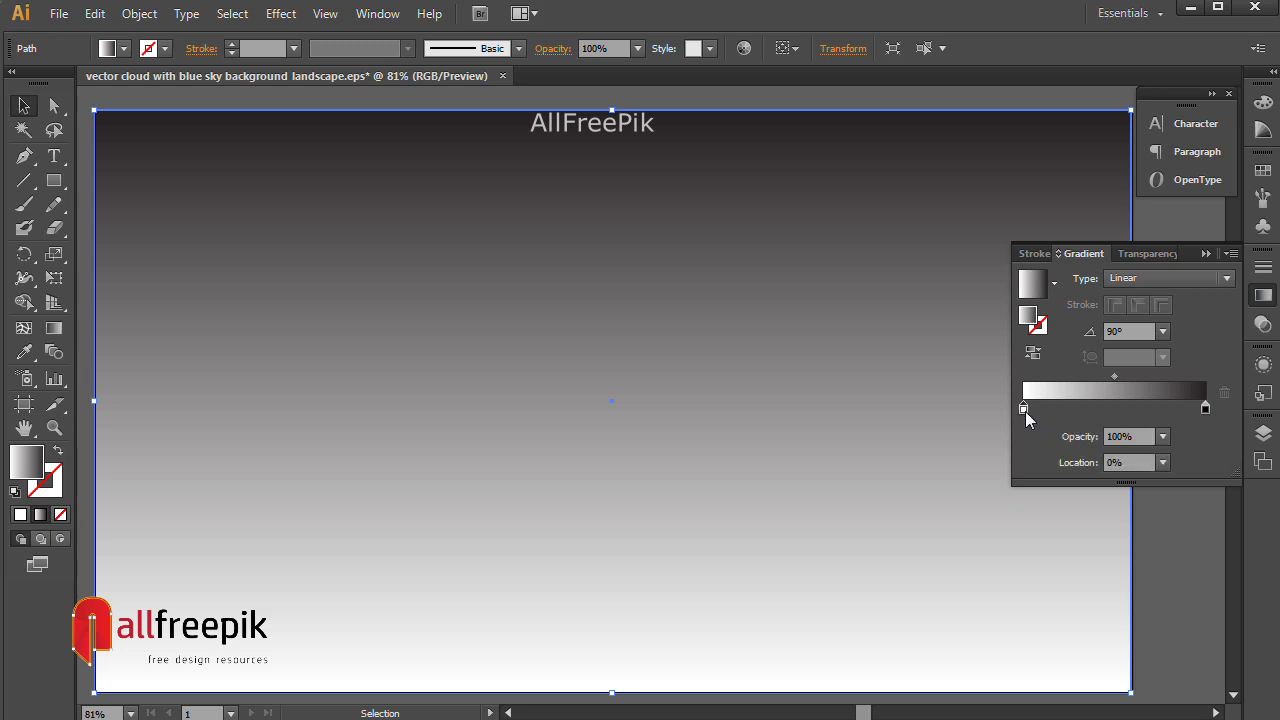
- Switch the gradient's white stop to CMYK and set its cyan to 40%
double_click(1023, 409)
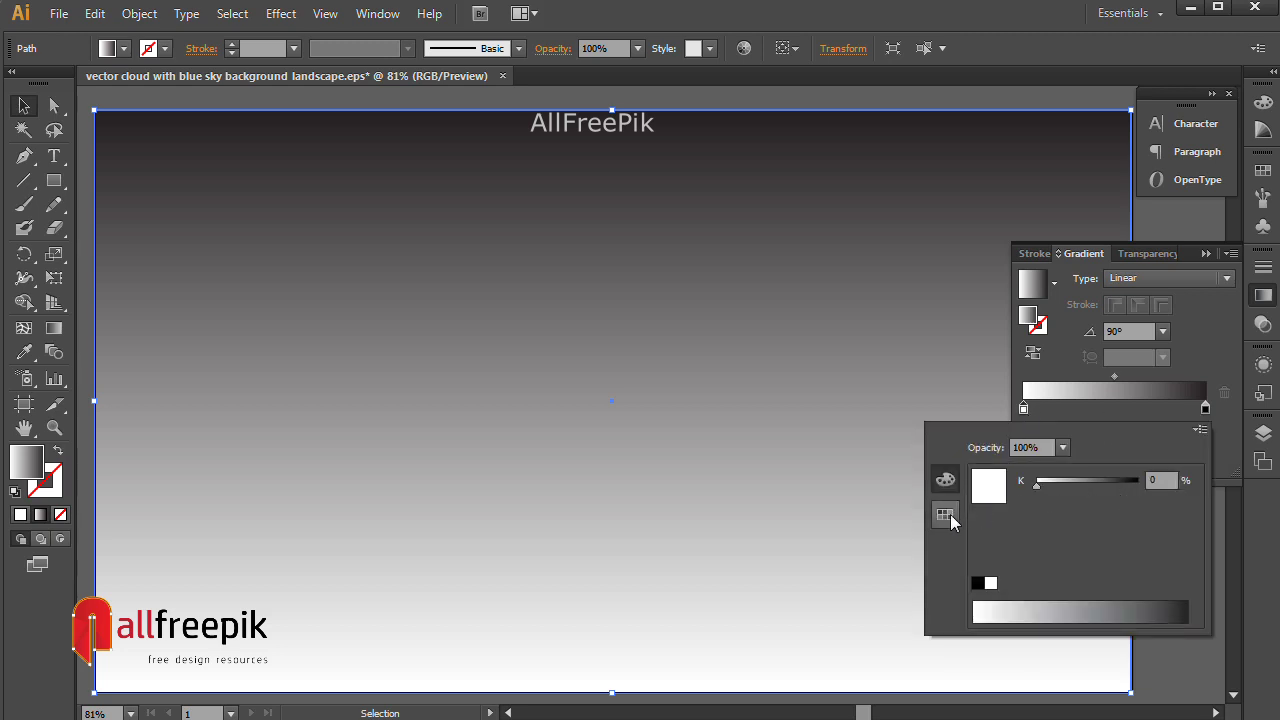
click(1196, 432)
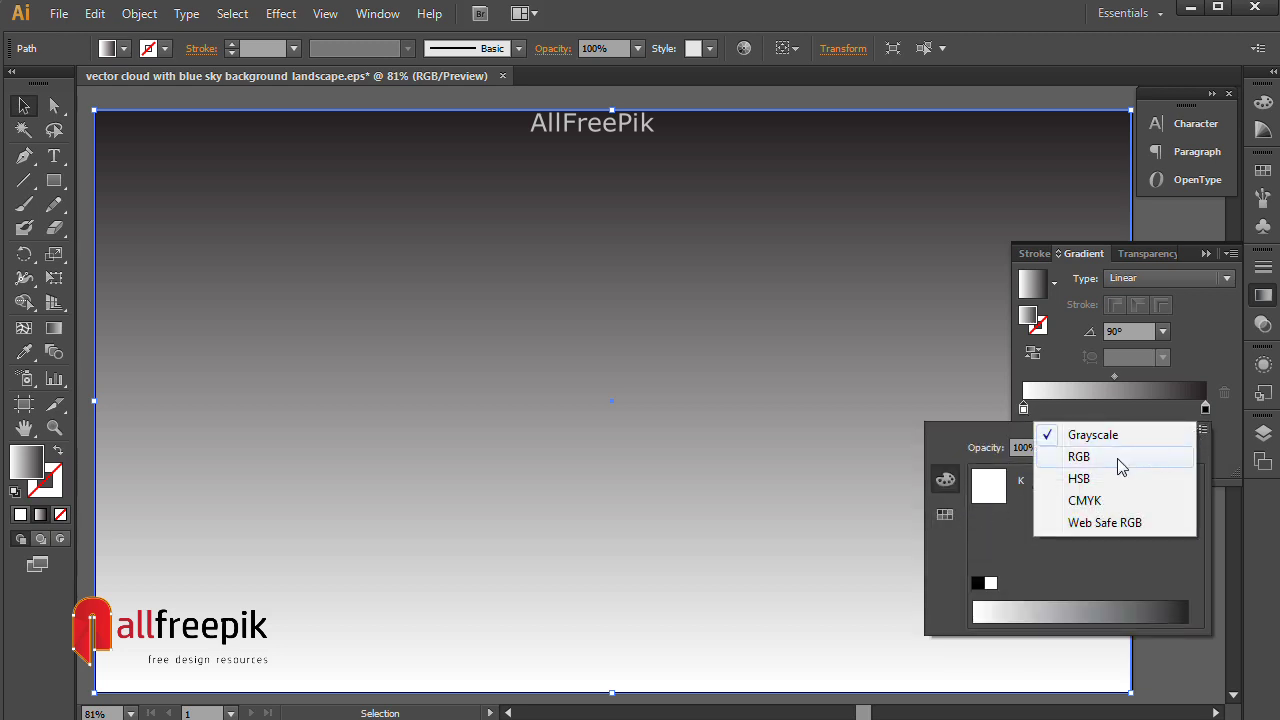
click(1109, 500)
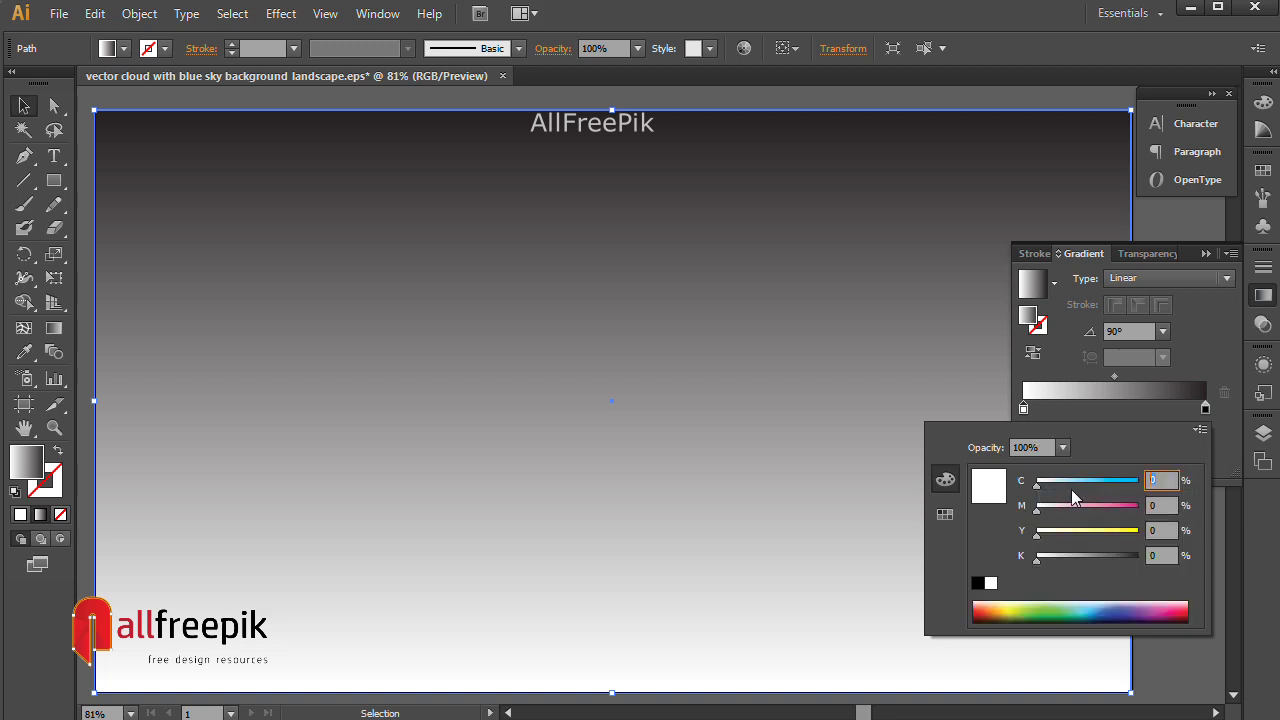
text(40)
key(Tab)
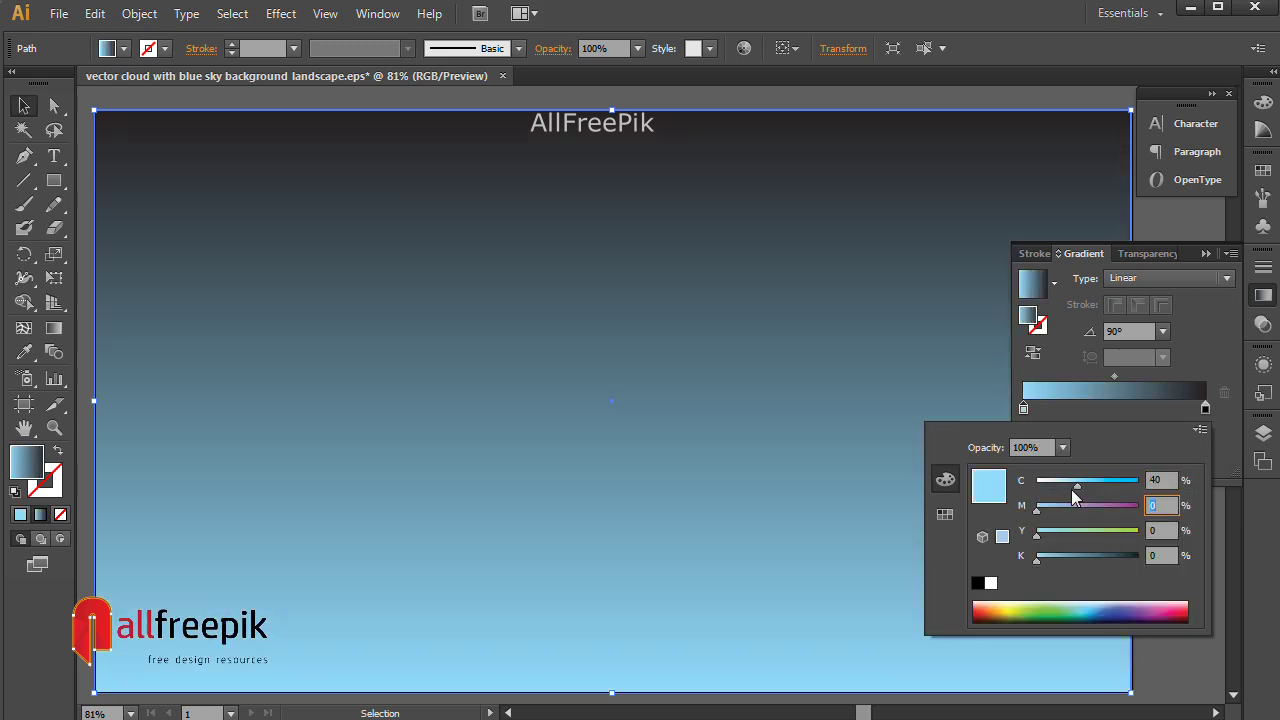
- Switch the light blue gradient stop to RGB mode and check its colour values
click(948, 522)
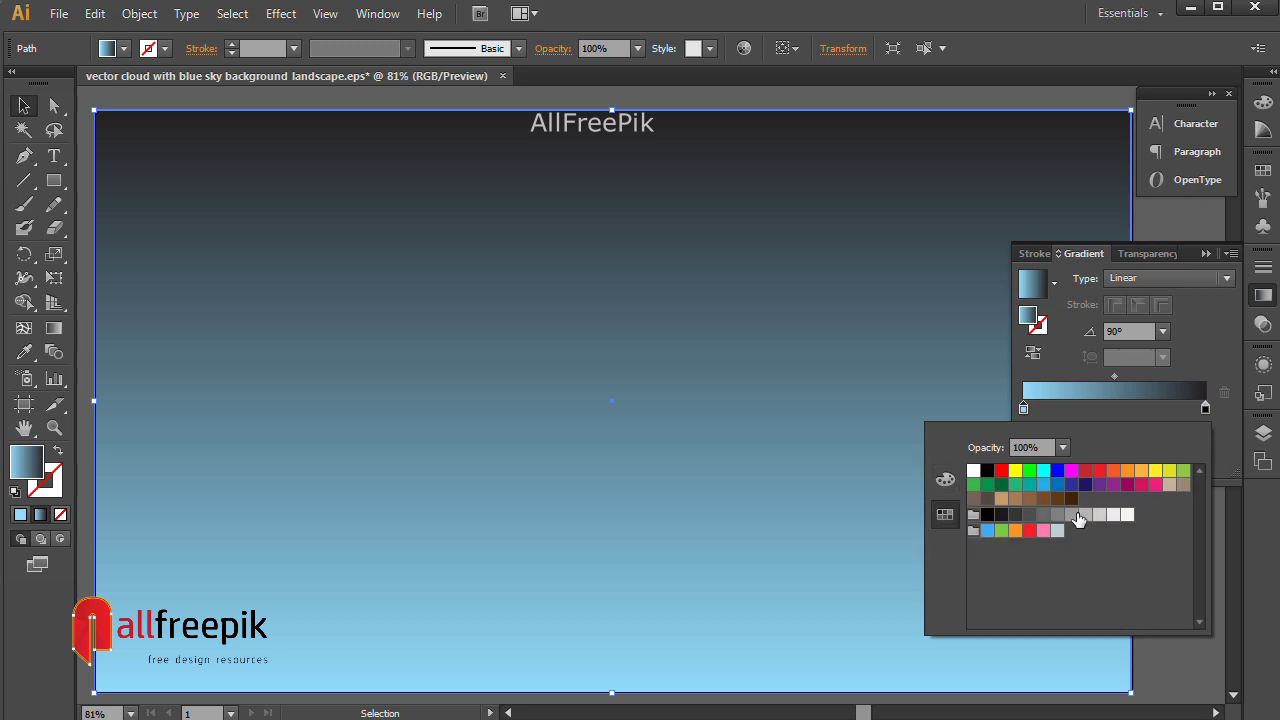
click(945, 480)
click(1201, 431)
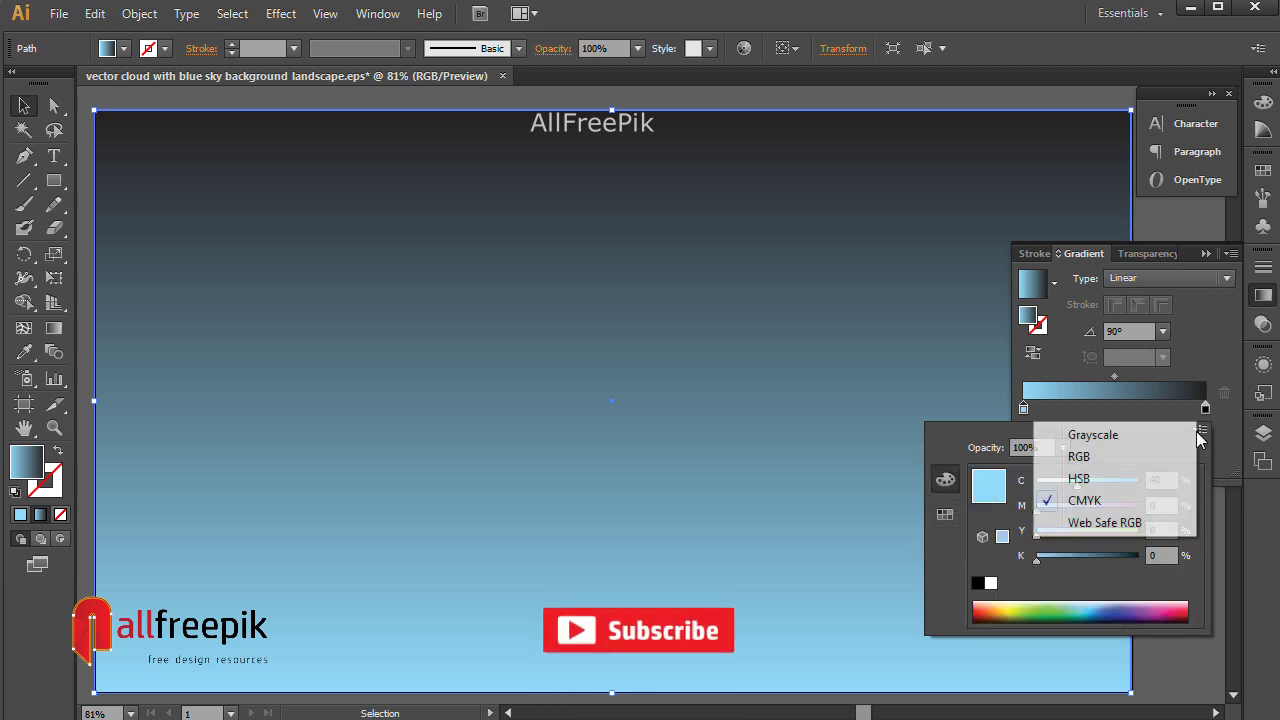
click(1095, 458)
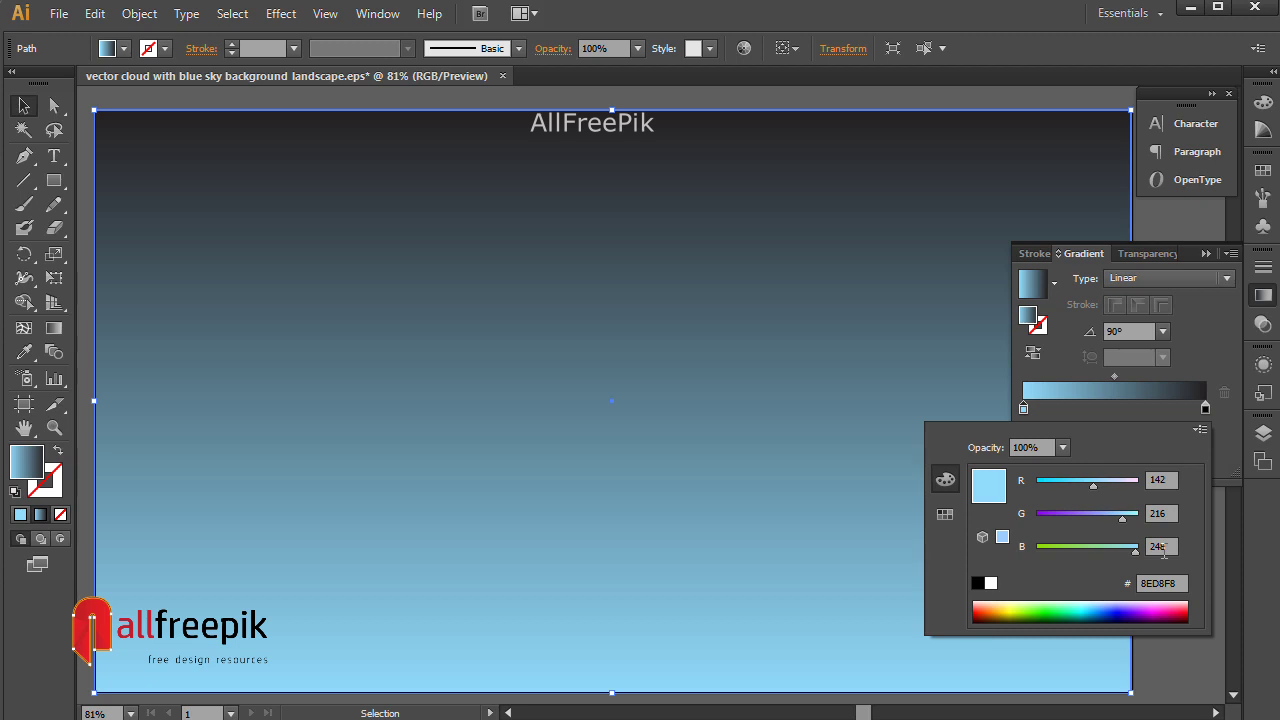
click(1203, 350)
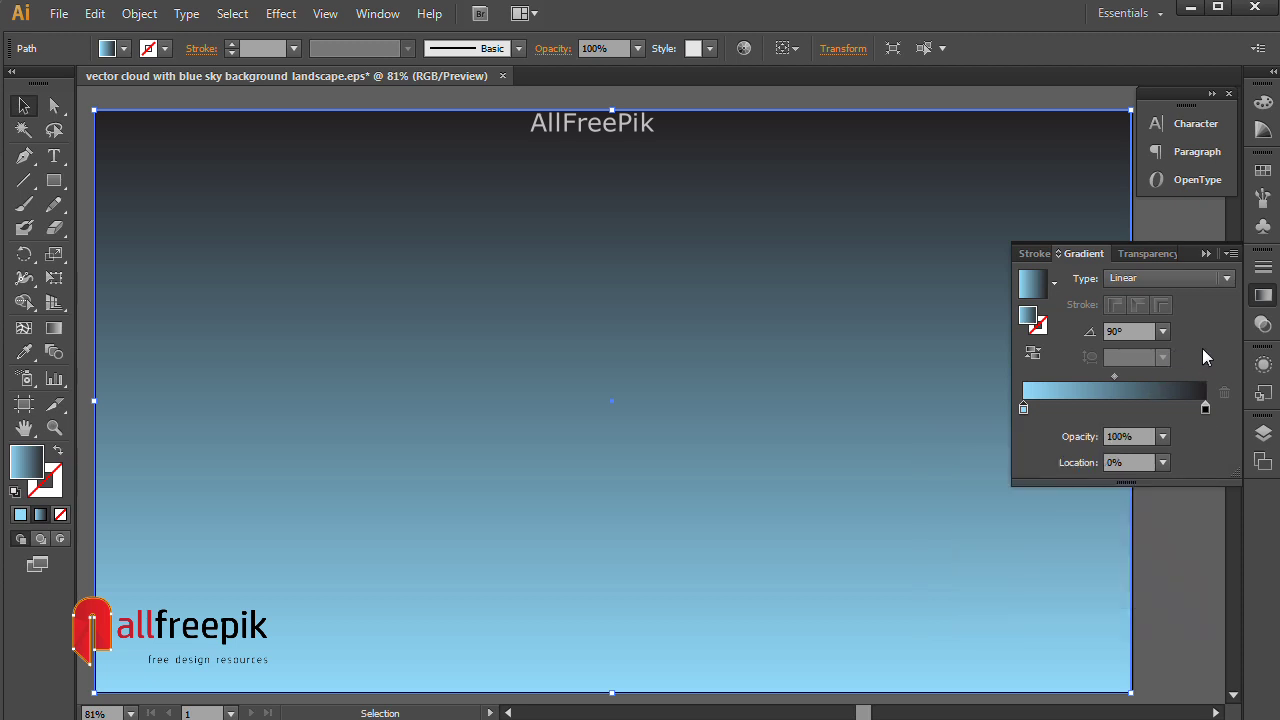
- Set the gradient's black stop to CMYK 100, 0, 0, 0 and move the gradient midpoint to 72.58%
double_click(1206, 408)
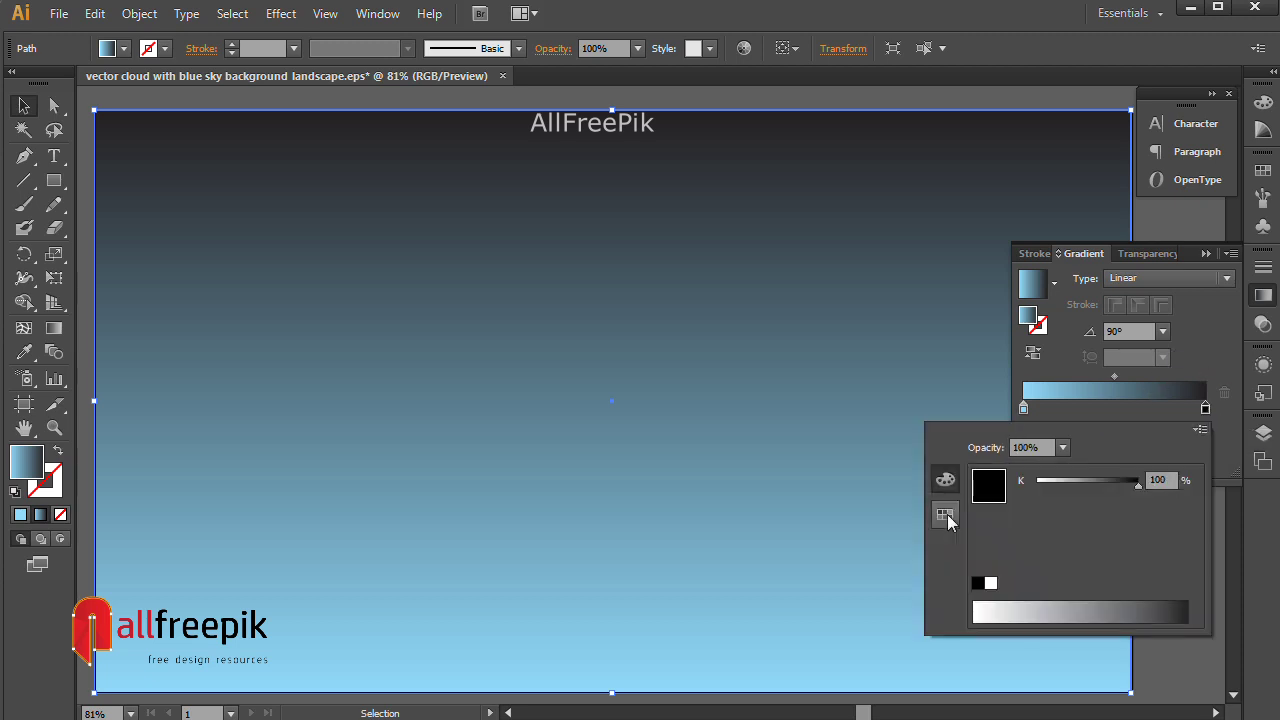
click(945, 515)
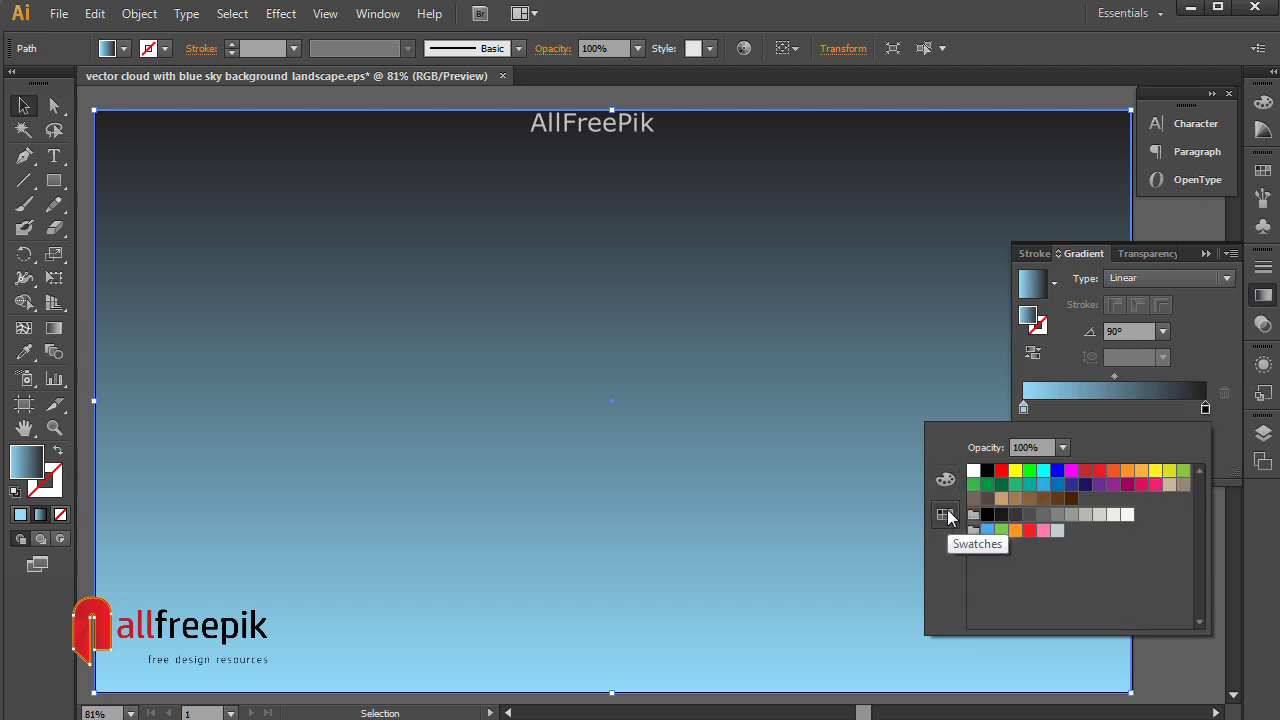
click(946, 482)
click(1199, 432)
click(1128, 501)
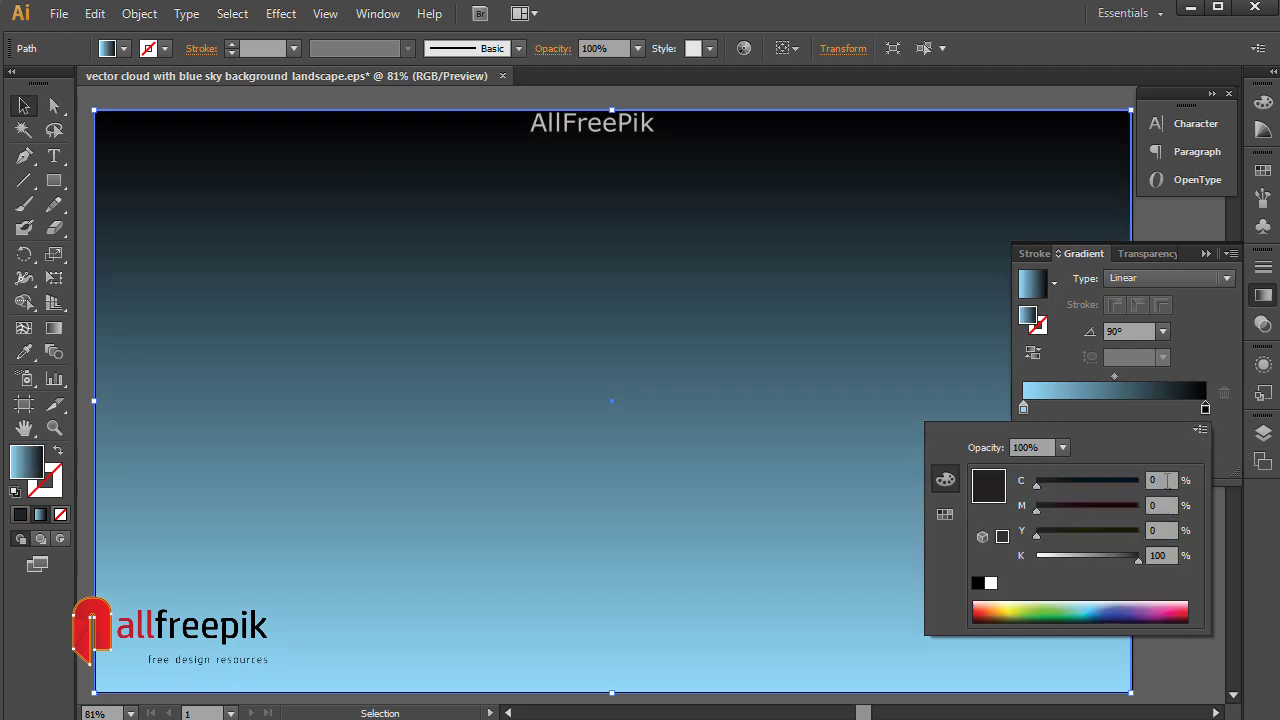
text(100)
key(Tab)
key(Tab)
key(Tab)
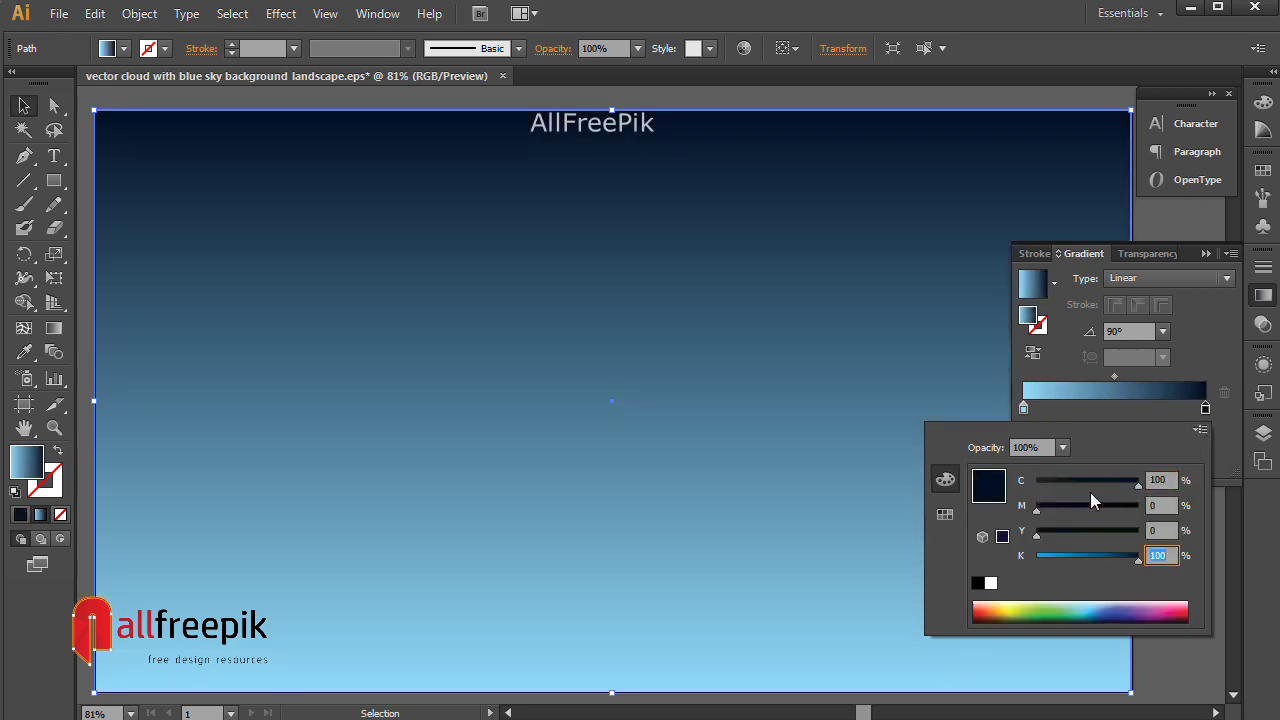
text(0)
key(Tab)
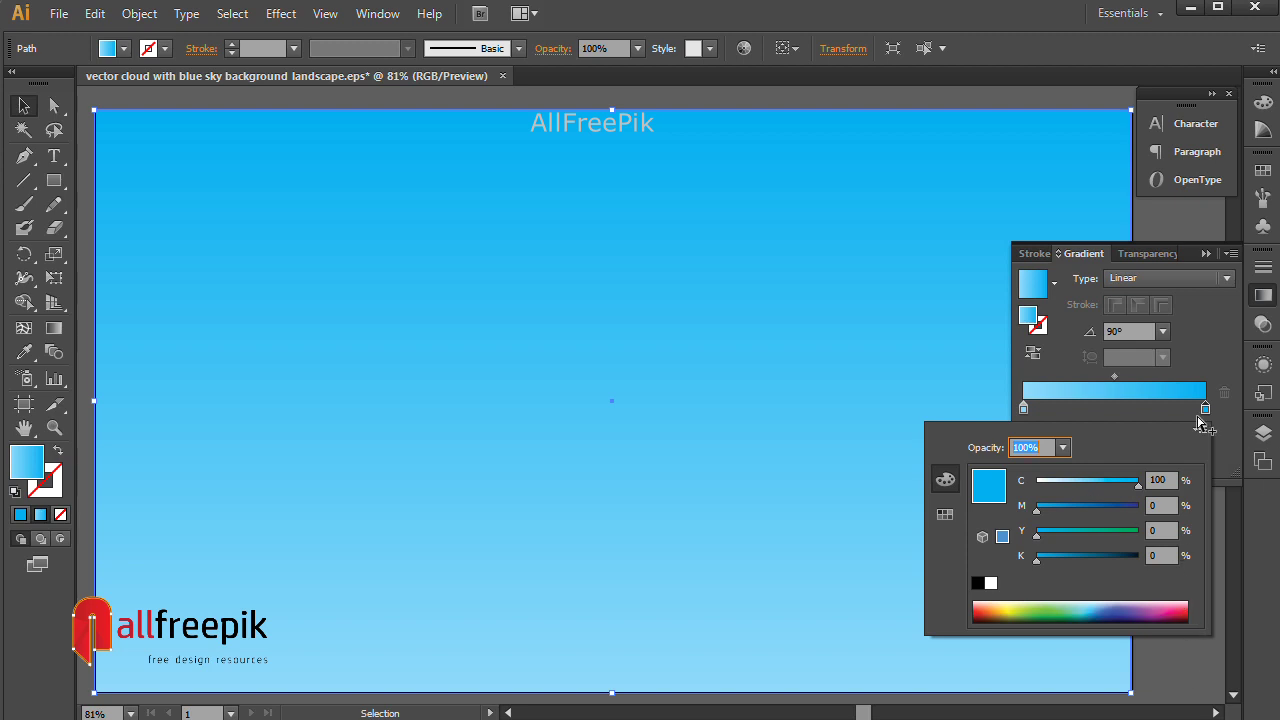
click(1201, 346)
drag(1115, 379, 1141, 379)
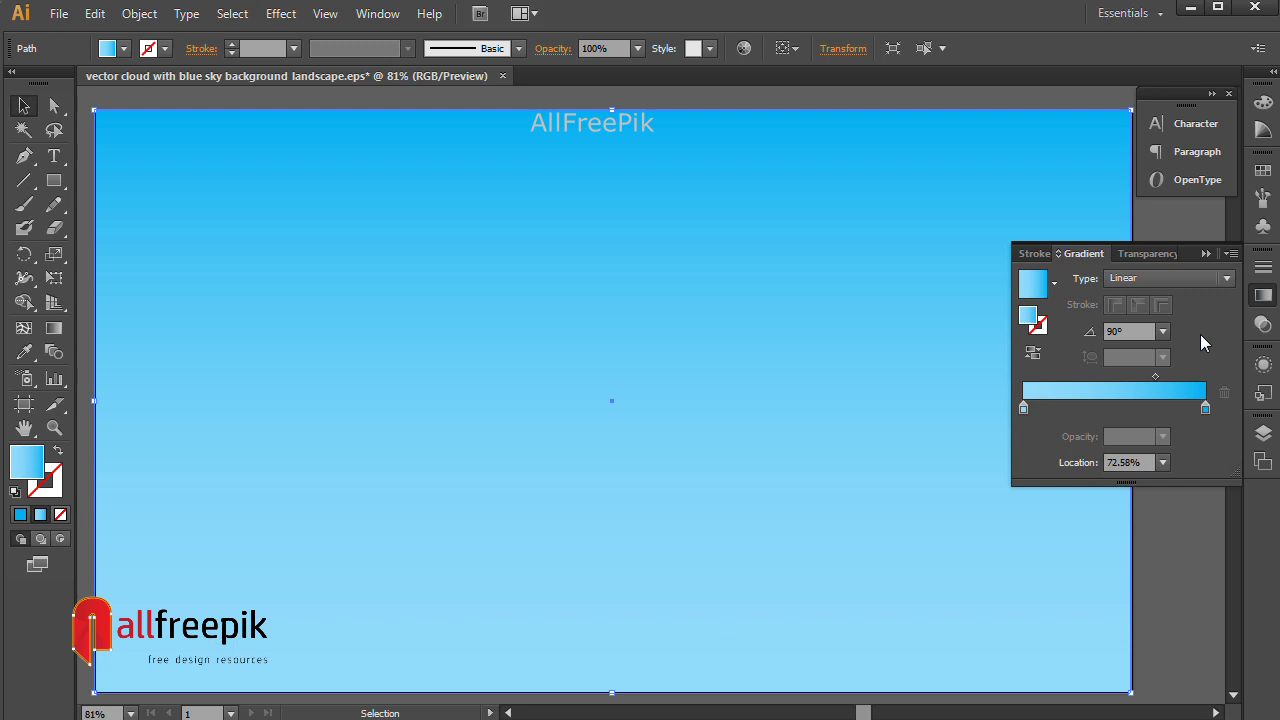
- Switch the darker blue gradient stop to RGB mode and check its colour values
double_click(1205, 409)
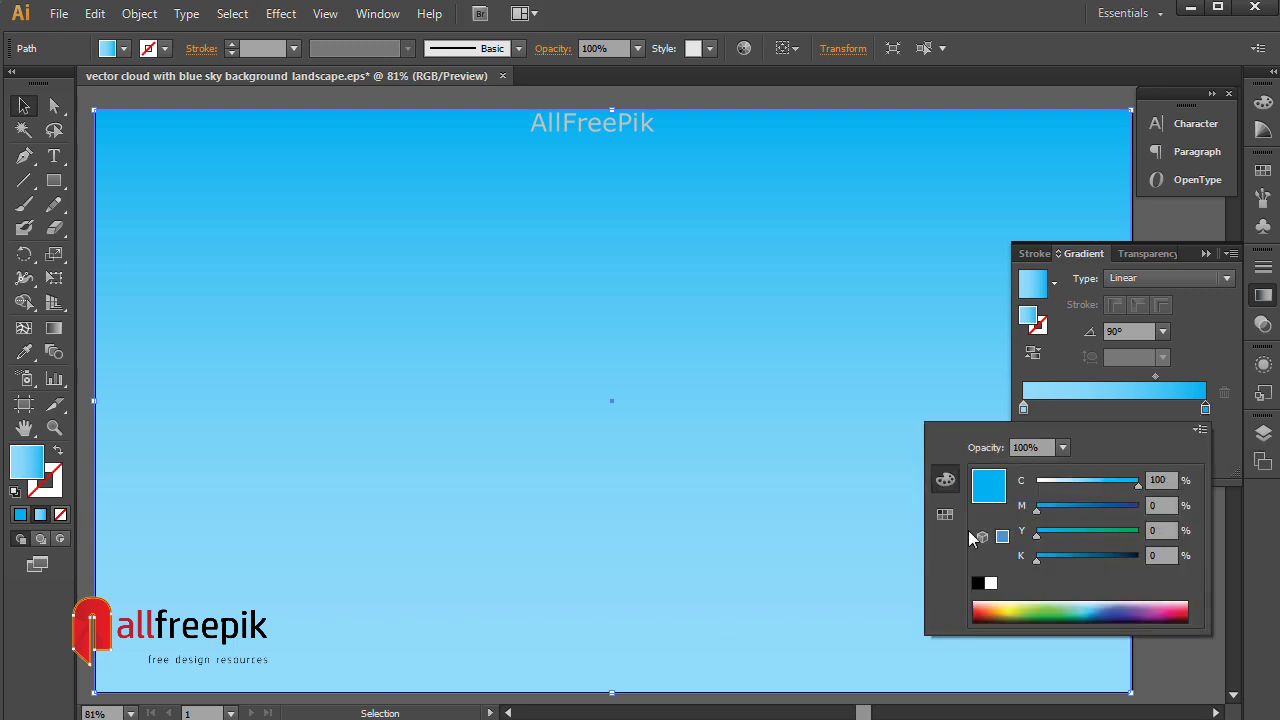
click(1199, 430)
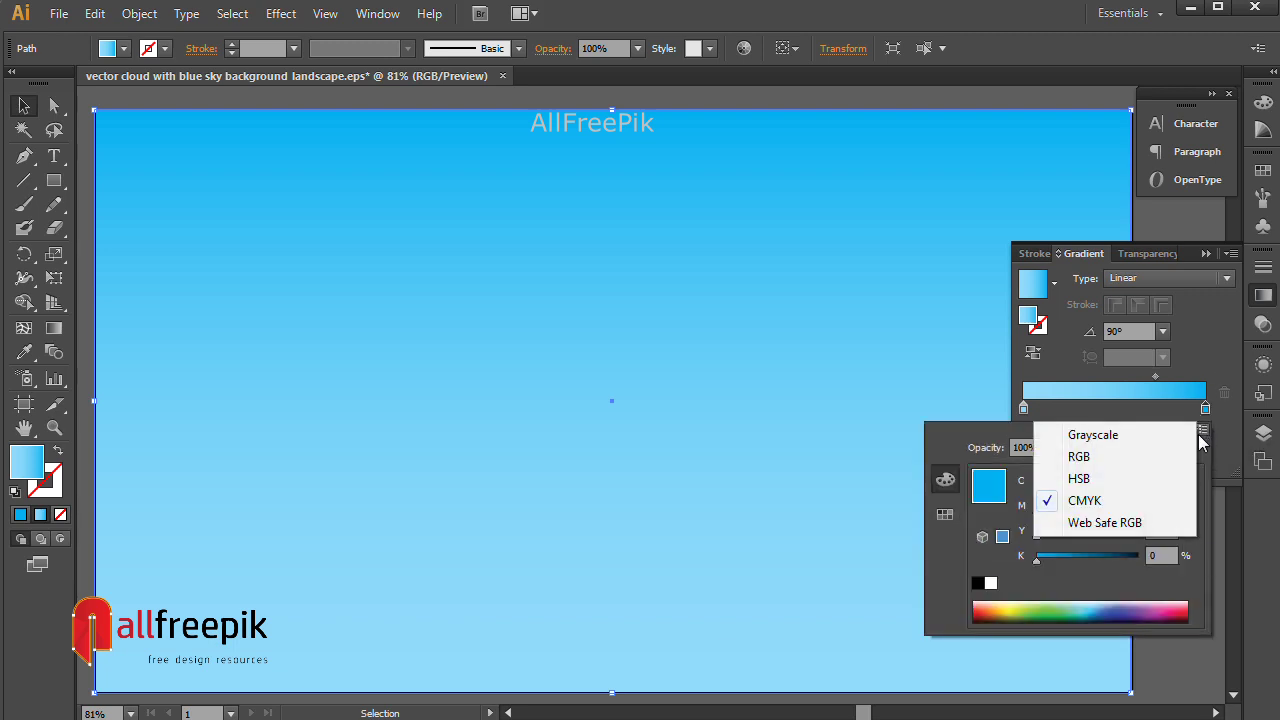
click(1105, 458)
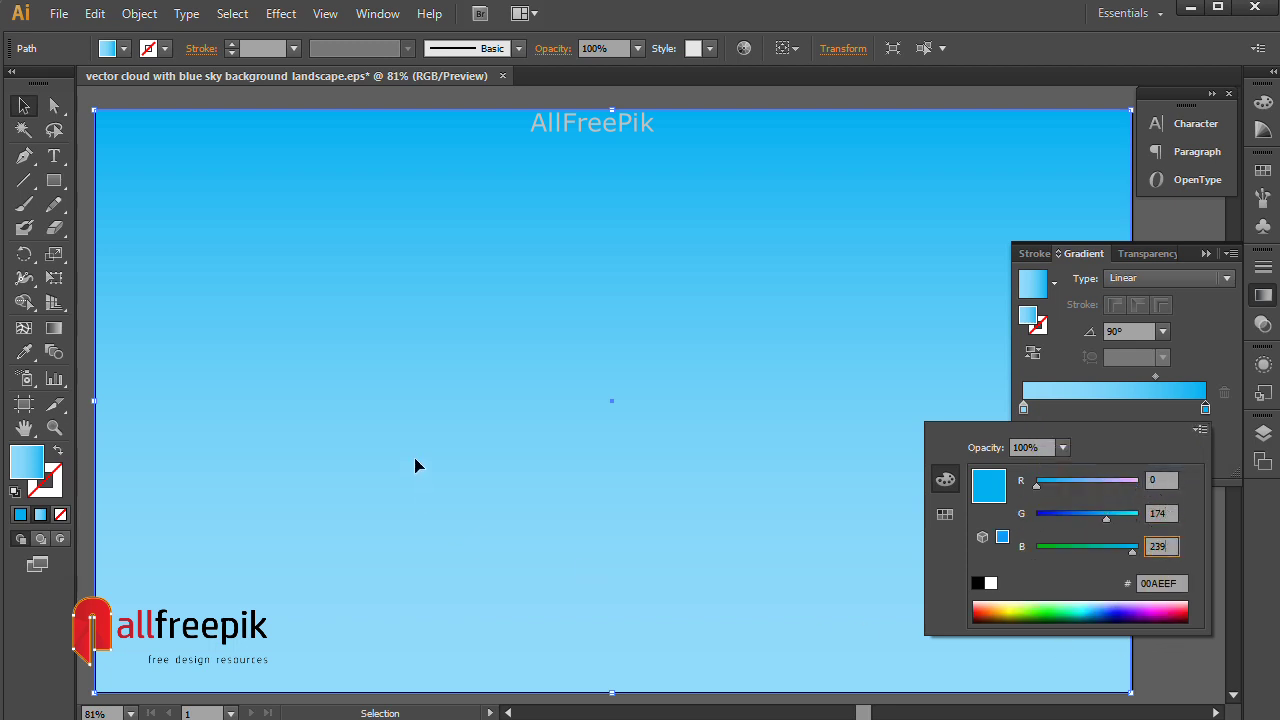
click(1168, 219)
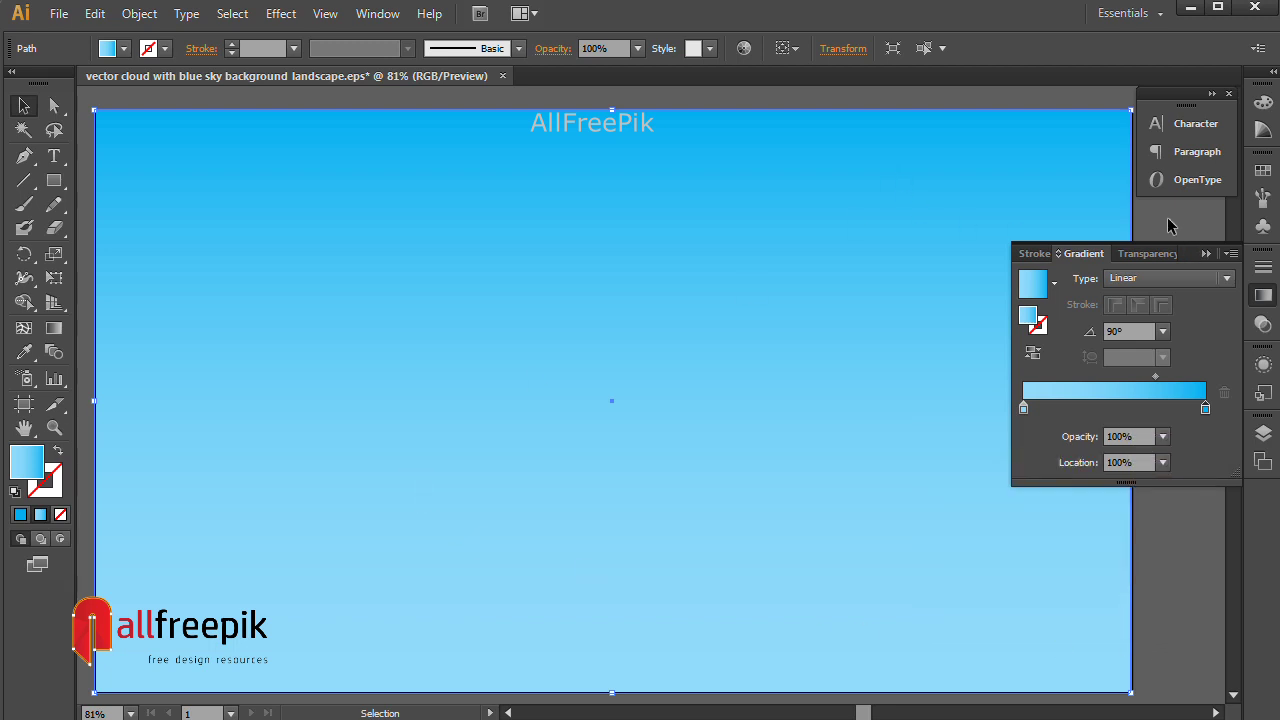
click(1205, 254)
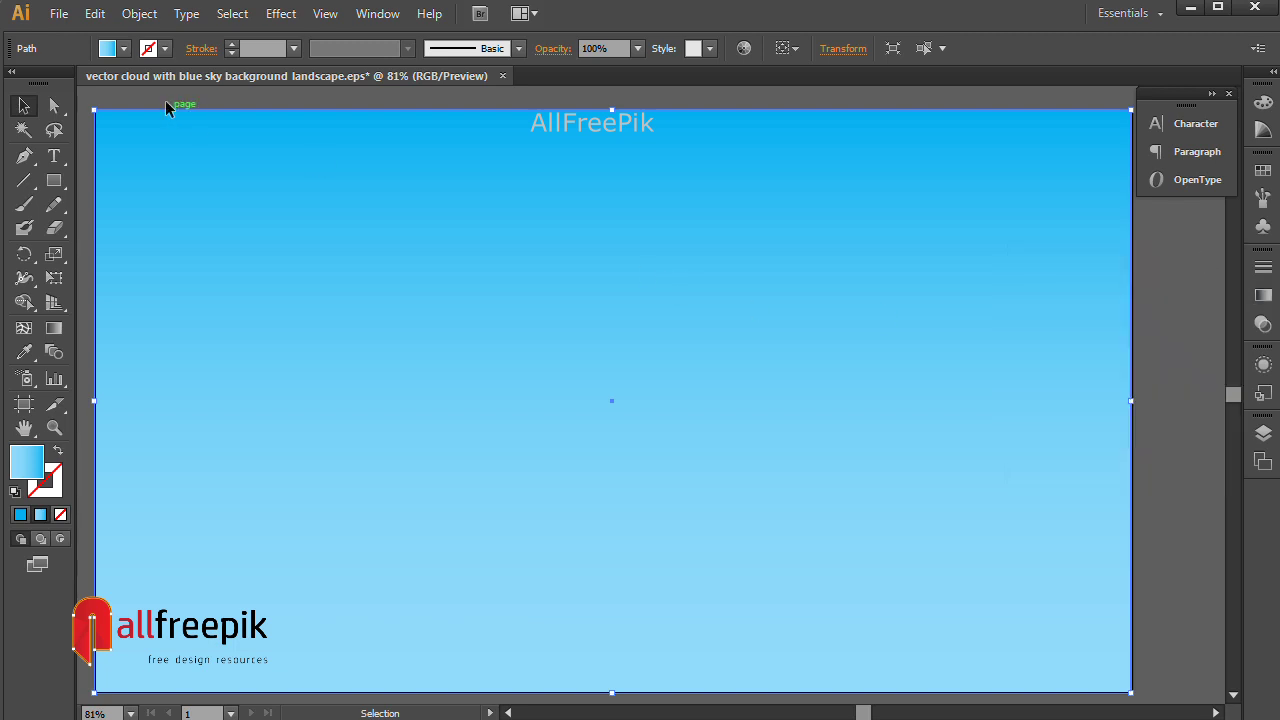
- Lock the selected gradient background rectangle
click(143, 16)
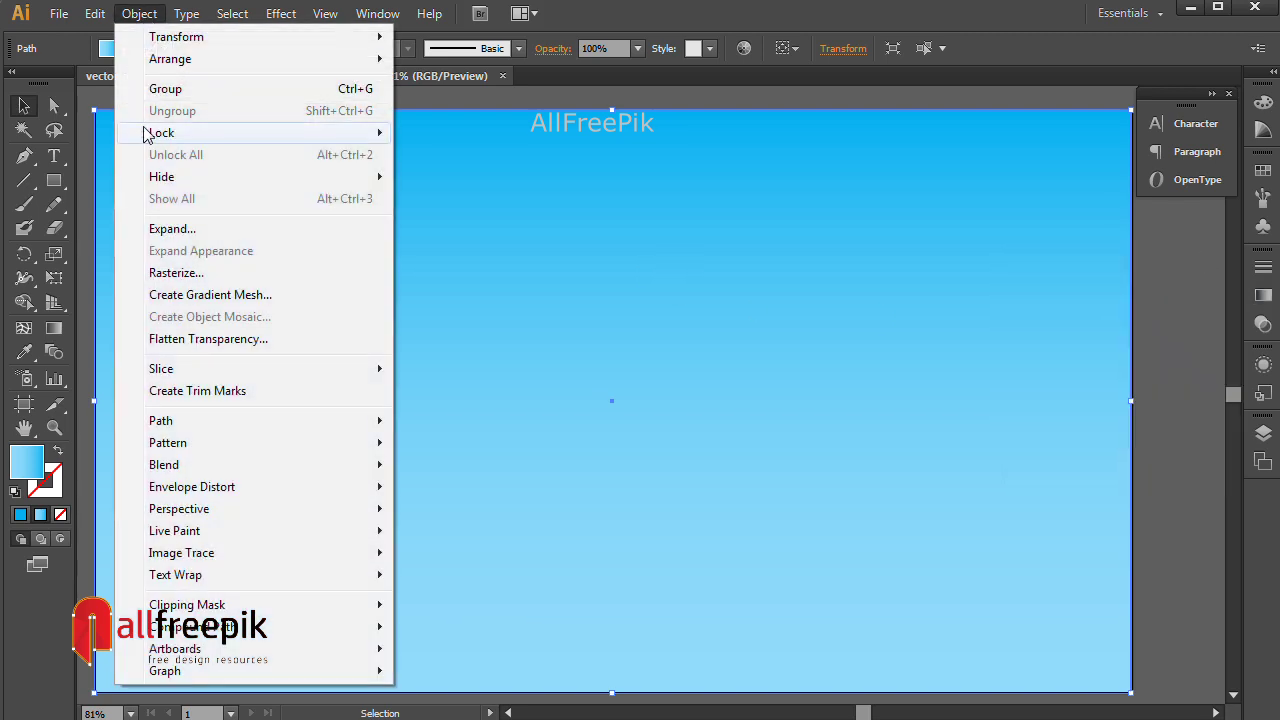
mouse_move(150, 135)
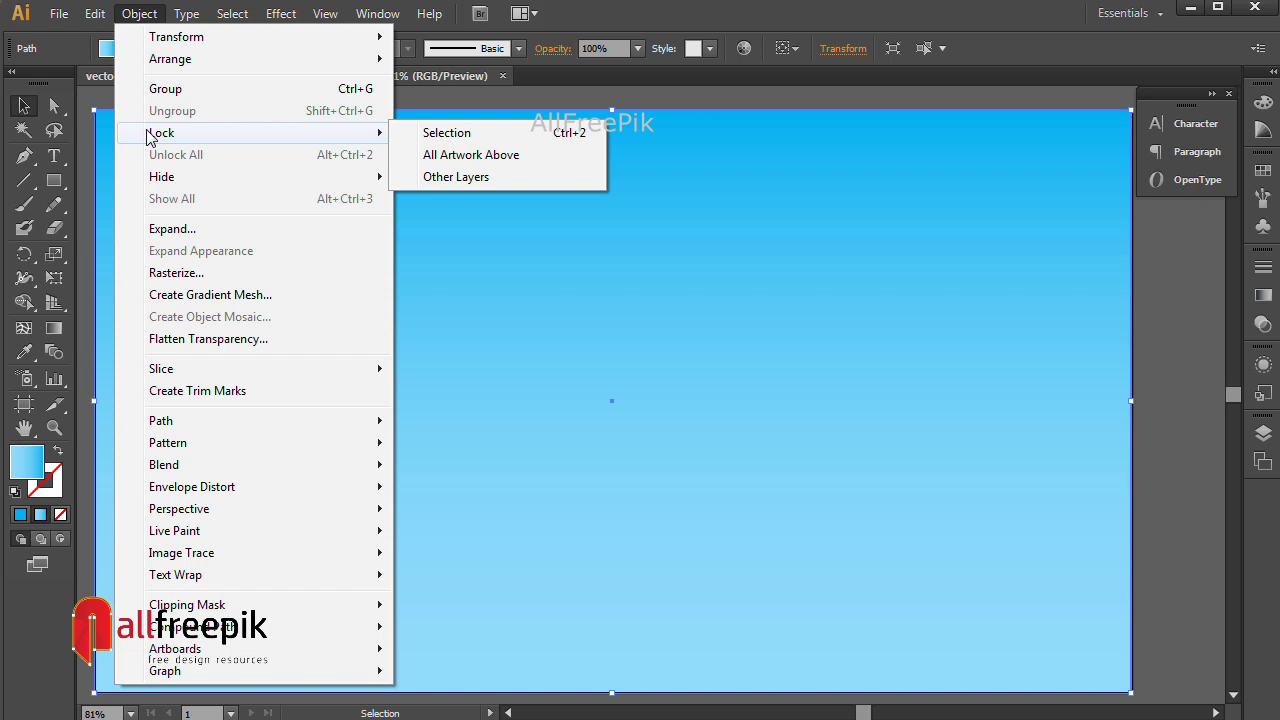
click(465, 133)
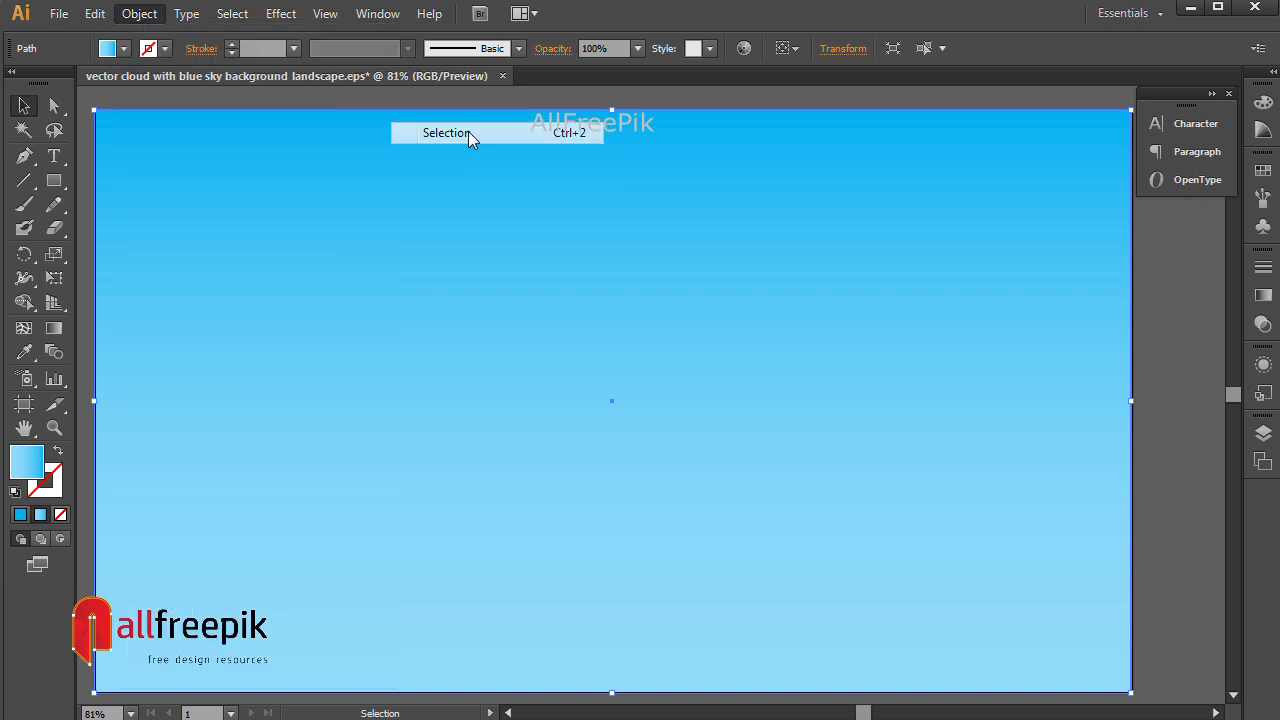
- Draw a small circle near the left edge of the sky and fill it with white
drag(67, 185, 115, 237)
mouse_move(280, 374)
mouse_down()
mouse_move(300, 363)
mouse_move(297, 376)
mouse_up()
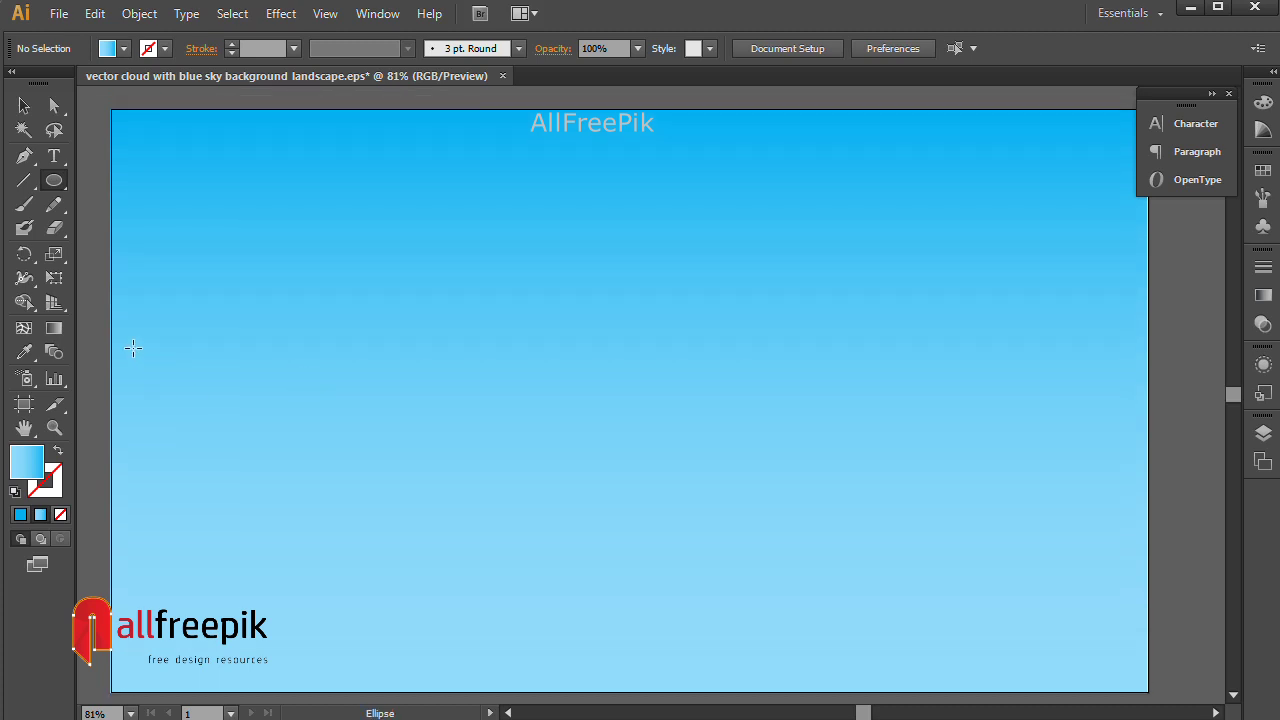
drag(134, 346, 197, 402)
click(24, 105)
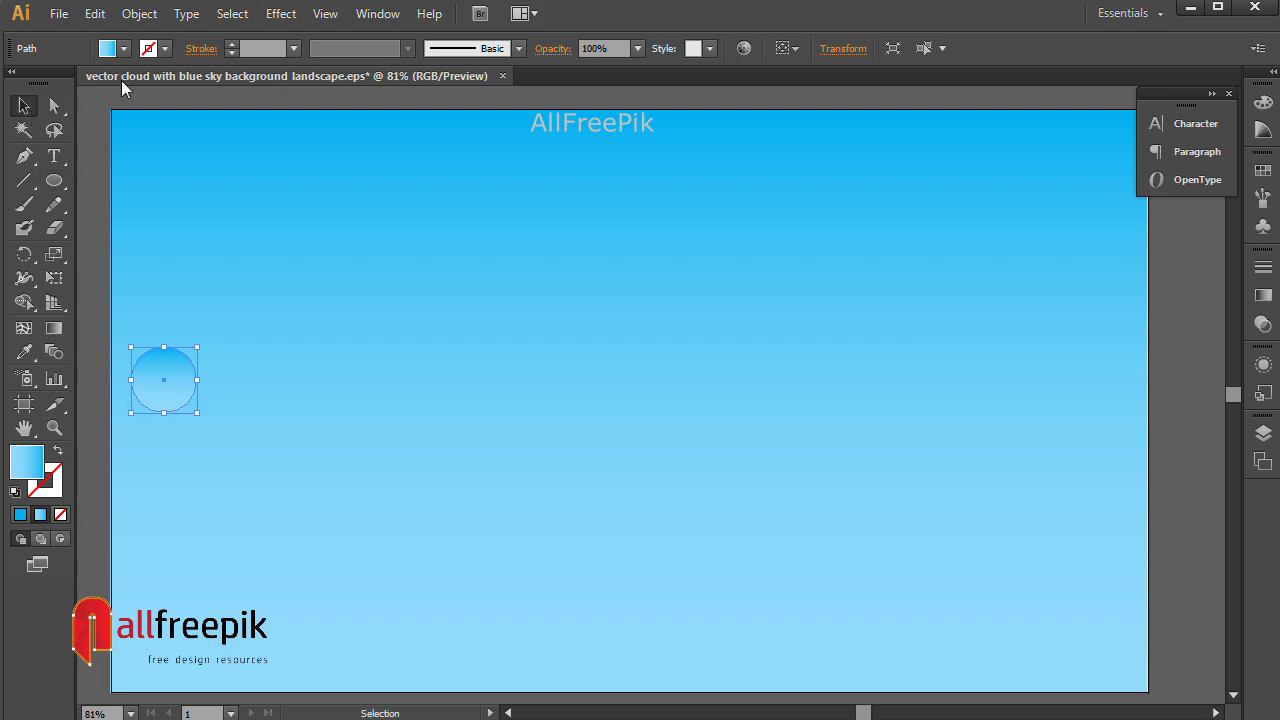
click(123, 48)
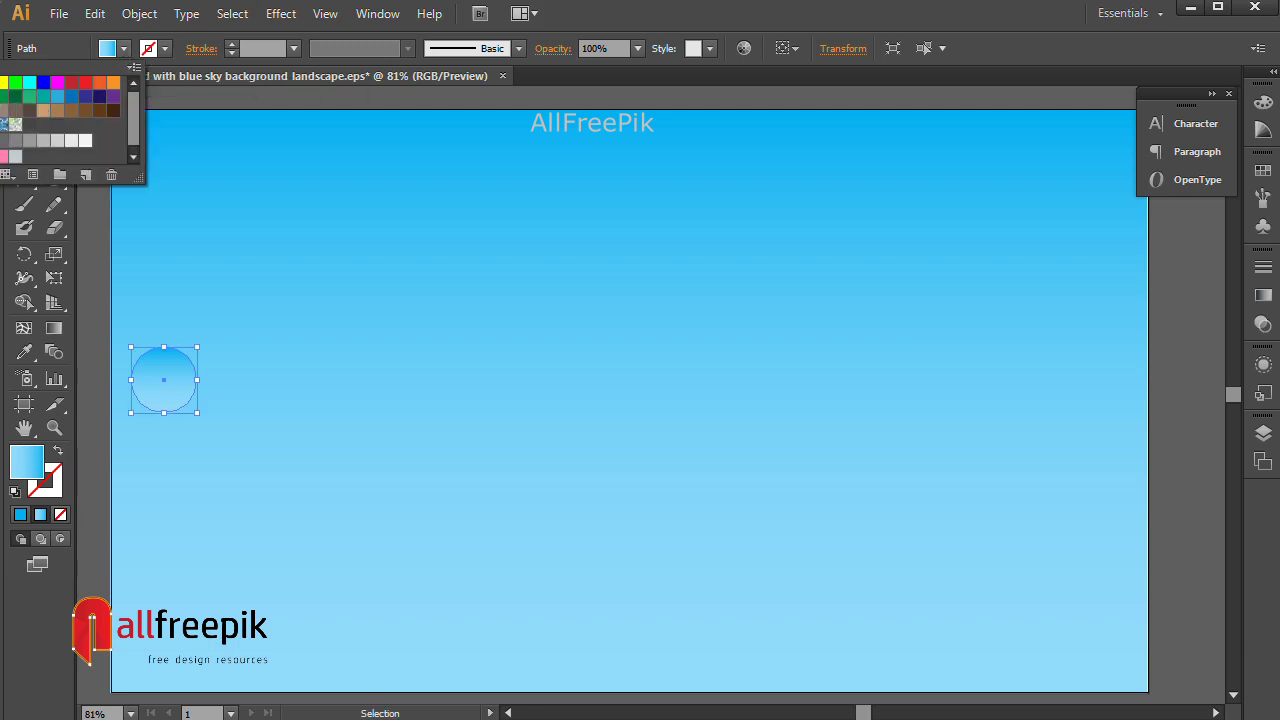
click(85, 141)
click(214, 273)
- Duplicate the white circle into overlapping copies that form a puffy cloud on the left side of the sky
click(169, 381)
drag(169, 381, 320, 397)
drag(316, 389, 232, 433)
- Place more overlapping copies of the white circle to build a long, wide cloud across the middle of the sky
drag(246, 434, 516, 314)
drag(516, 316, 655, 388)
drag(655, 380, 792, 345)
drag(790, 345, 760, 326)
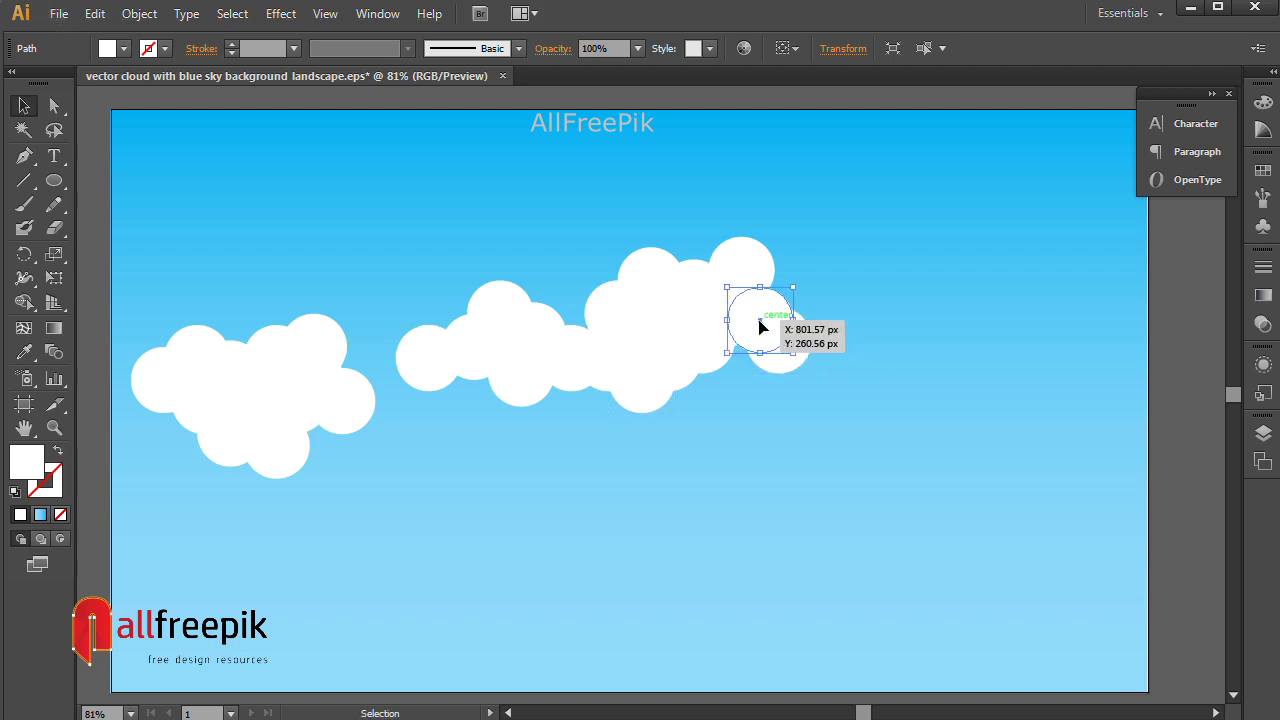
drag(760, 326, 584, 409)
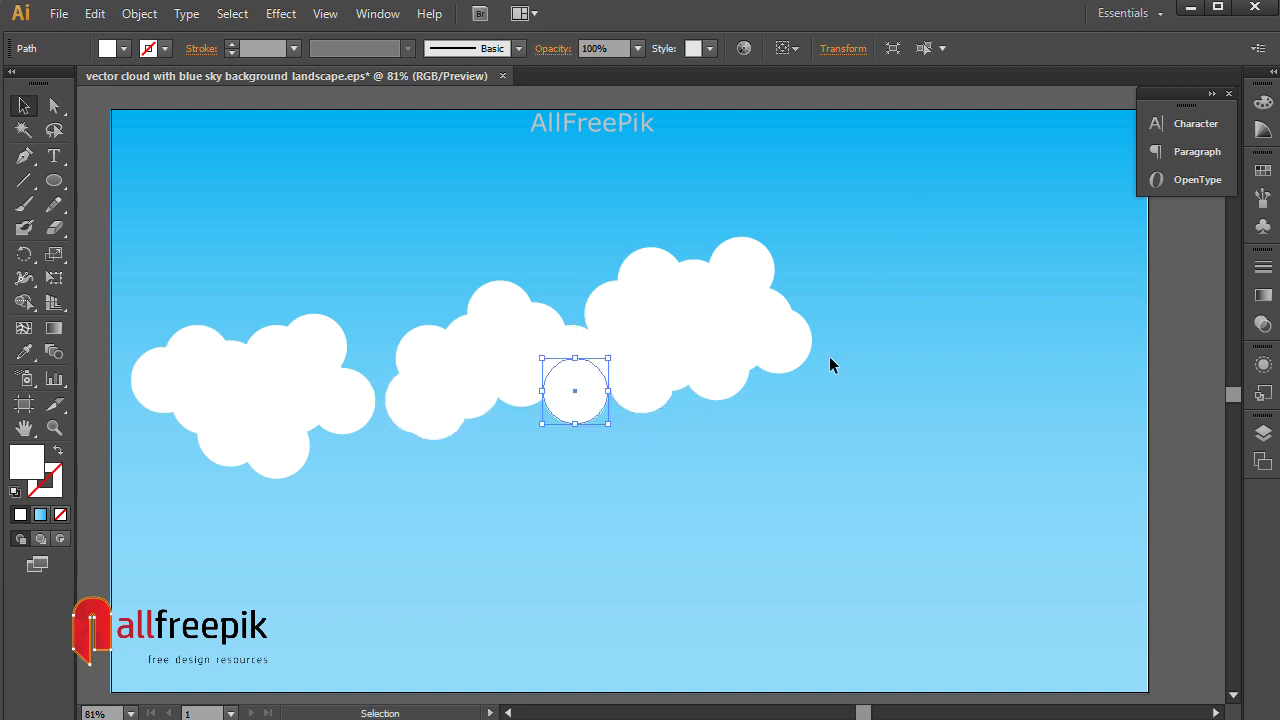
- Copy a circle from the left cloud and duplicate it into an overlapping third cloud on the right side of the sky
click(350, 384)
drag(365, 388, 892, 364)
drag(894, 365, 963, 338)
mouse_move(963, 339)
mouse_down()
mouse_move(1020, 345)
mouse_move(959, 319)
mouse_up()
drag(964, 316, 1017, 311)
drag(1024, 318, 1065, 351)
mouse_move(1049, 346)
mouse_down()
mouse_move(1091, 357)
mouse_move(1067, 363)
mouse_up()
drag(1070, 367, 985, 393)
drag(984, 390, 1078, 402)
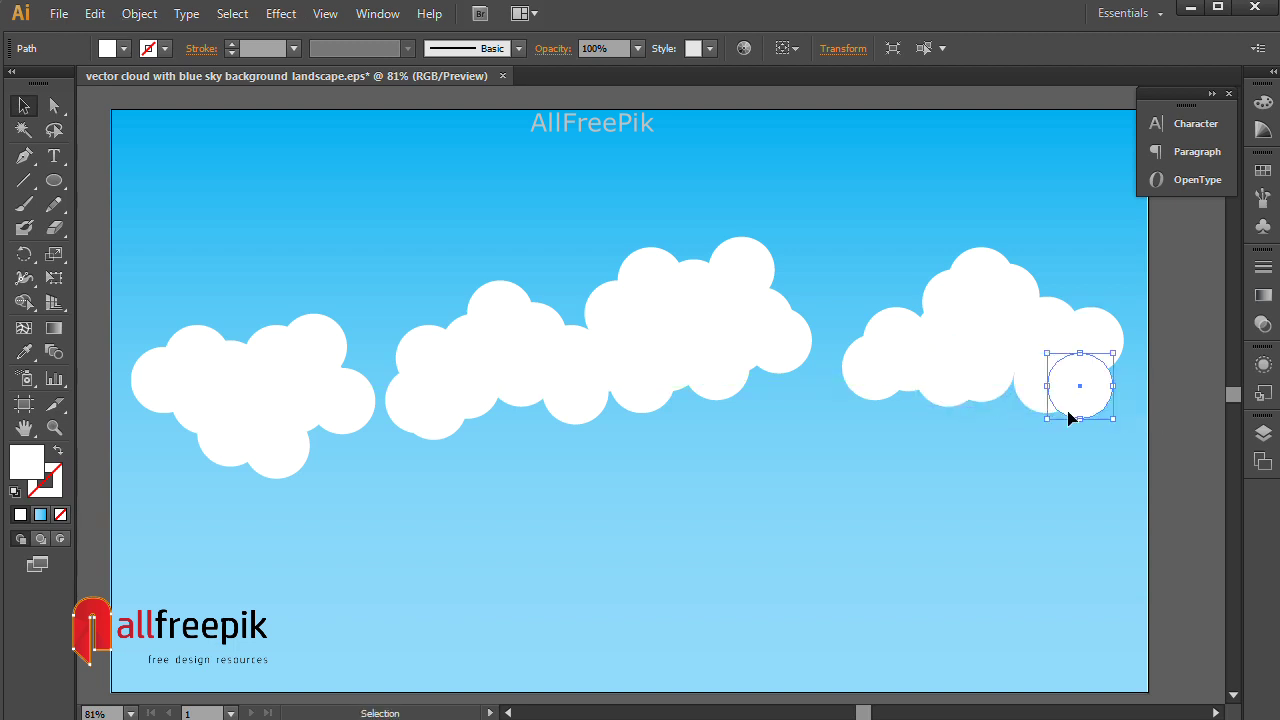
- Duplicate a circle from the middle cloud into overlapping copies that form a fourth cloud across the lower middle of the sky
click(1156, 406)
scroll(824, 438, down, 1)
drag(426, 397, 342, 539)
drag(360, 535, 394, 522)
drag(389, 510, 422, 480)
drag(430, 481, 509, 484)
drag(509, 495, 521, 553)
drag(508, 547, 520, 509)
drag(528, 506, 599, 469)
drag(601, 469, 650, 469)
drag(636, 475, 720, 501)
drag(709, 506, 592, 514)
drag(606, 519, 745, 472)
drag(744, 479, 787, 479)
drag(771, 469, 733, 510)
drag(732, 511, 692, 458)
click(917, 448)
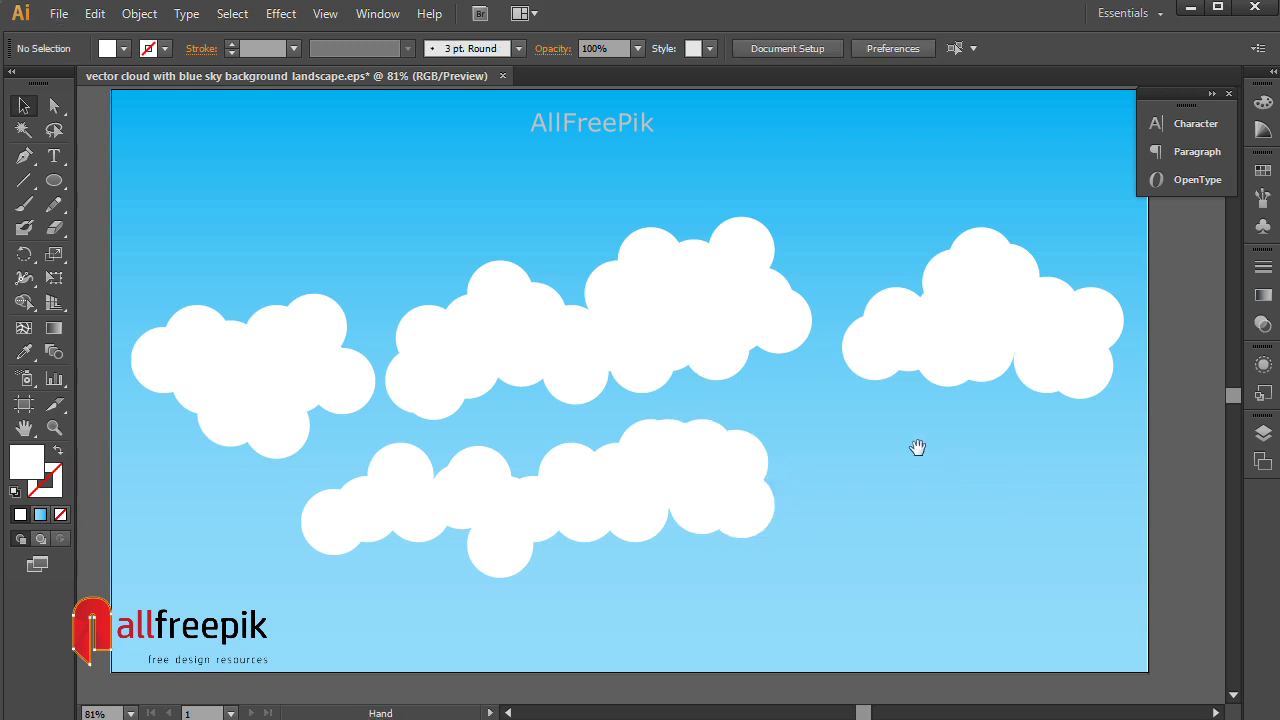
- Extend the lower cloud toward the right side of the sky with more overlapping white circle copies
drag(917, 448, 855, 430)
drag(653, 435, 722, 470)
drag(732, 470, 790, 449)
drag(773, 453, 773, 477)
drag(767, 473, 817, 450)
drag(818, 450, 744, 418)
drag(745, 420, 777, 439)
drag(768, 395, 768, 380)
click(763, 364)
drag(765, 462, 880, 442)
drag(861, 447, 771, 527)
click(903, 599)
drag(763, 514, 741, 553)
click(915, 536)
key(space)
drag(551, 464, 627, 392)
click(426, 599)
drag(878, 490, 846, 498)
drag(866, 490, 915, 464)
click(960, 520)
drag(926, 462, 954, 497)
click(972, 515)
click(1038, 558)
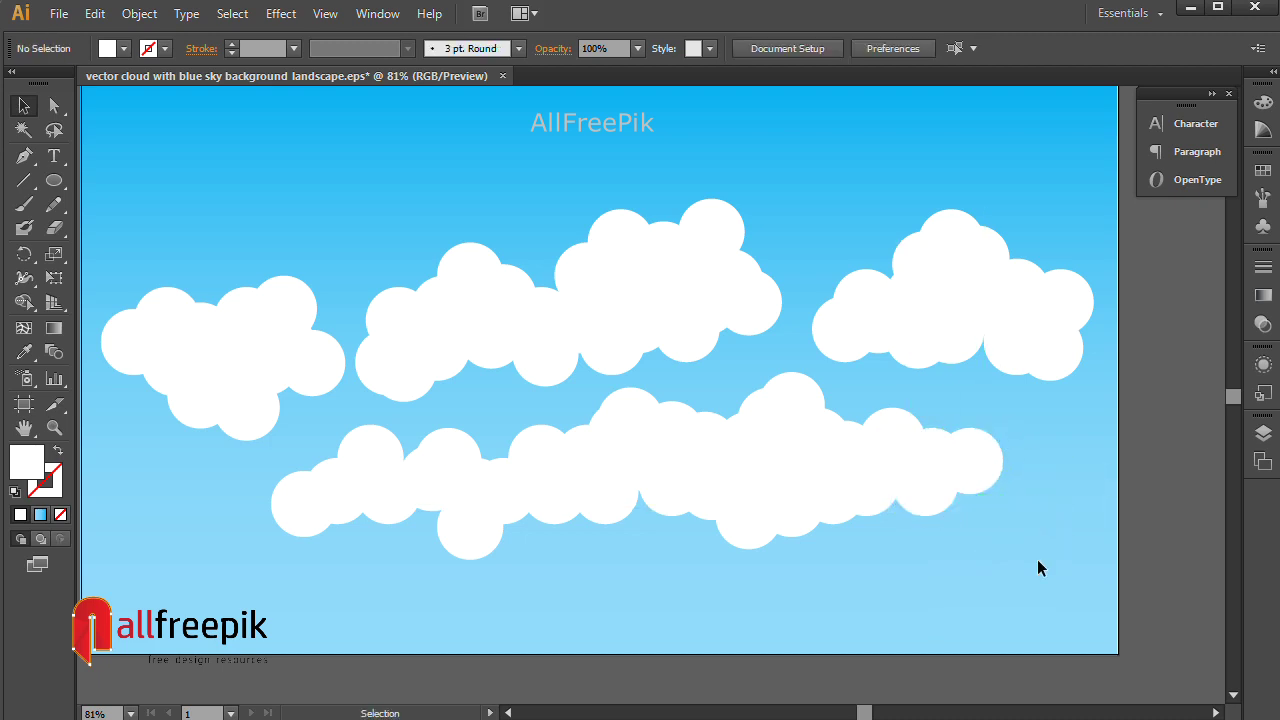
- Extend the lower cloud's left end with a few more overlapping circle copies
drag(807, 565, 933, 565)
drag(574, 540, 527, 517)
drag(552, 518, 356, 543)
drag(360, 541, 407, 539)
drag(413, 537, 505, 517)
click(524, 573)
- Add duplicated circles to the three upper clouds to fill out their edges
drag(709, 582, 625, 580)
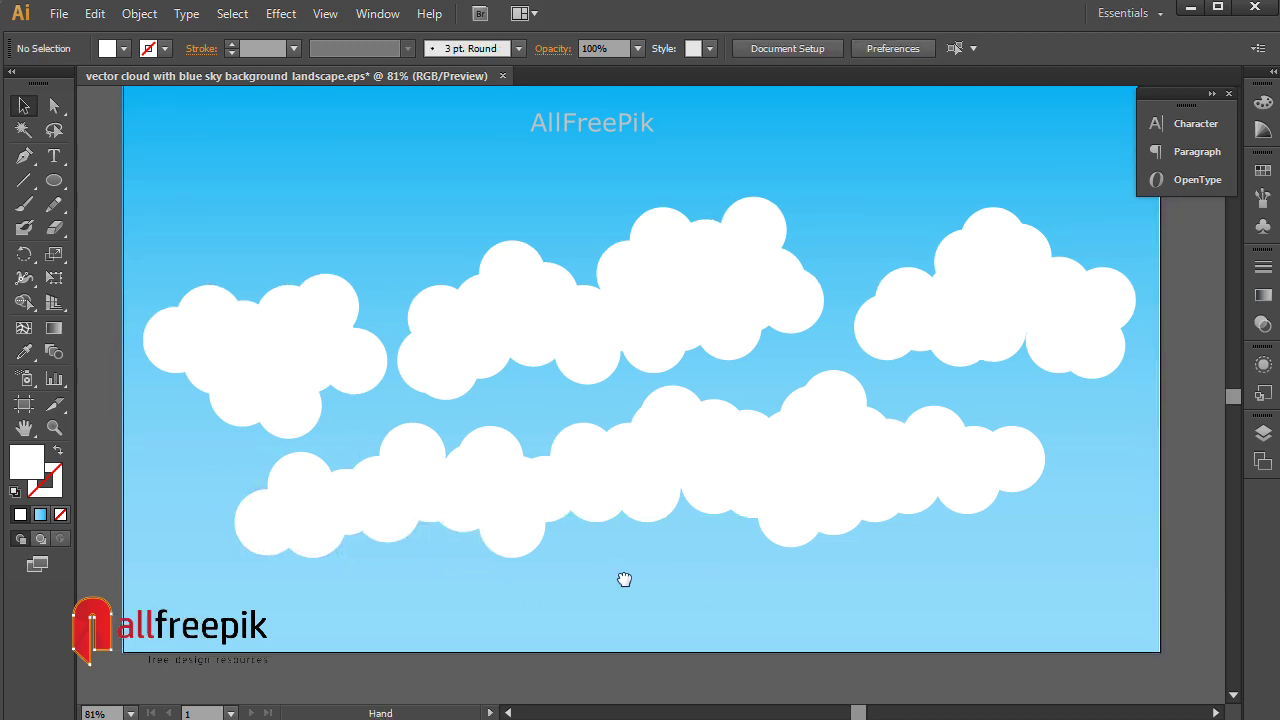
mouse_move(294, 398)
mouse_down()
mouse_move(306, 424)
mouse_move(340, 390)
mouse_move(317, 387)
mouse_up()
click(351, 430)
click(334, 425)
click(402, 453)
drag(601, 336, 570, 319)
click(631, 196)
drag(804, 279, 734, 268)
drag(823, 351, 805, 353)
click(1010, 418)
drag(1025, 470, 1078, 435)
drag(885, 420, 880, 461)
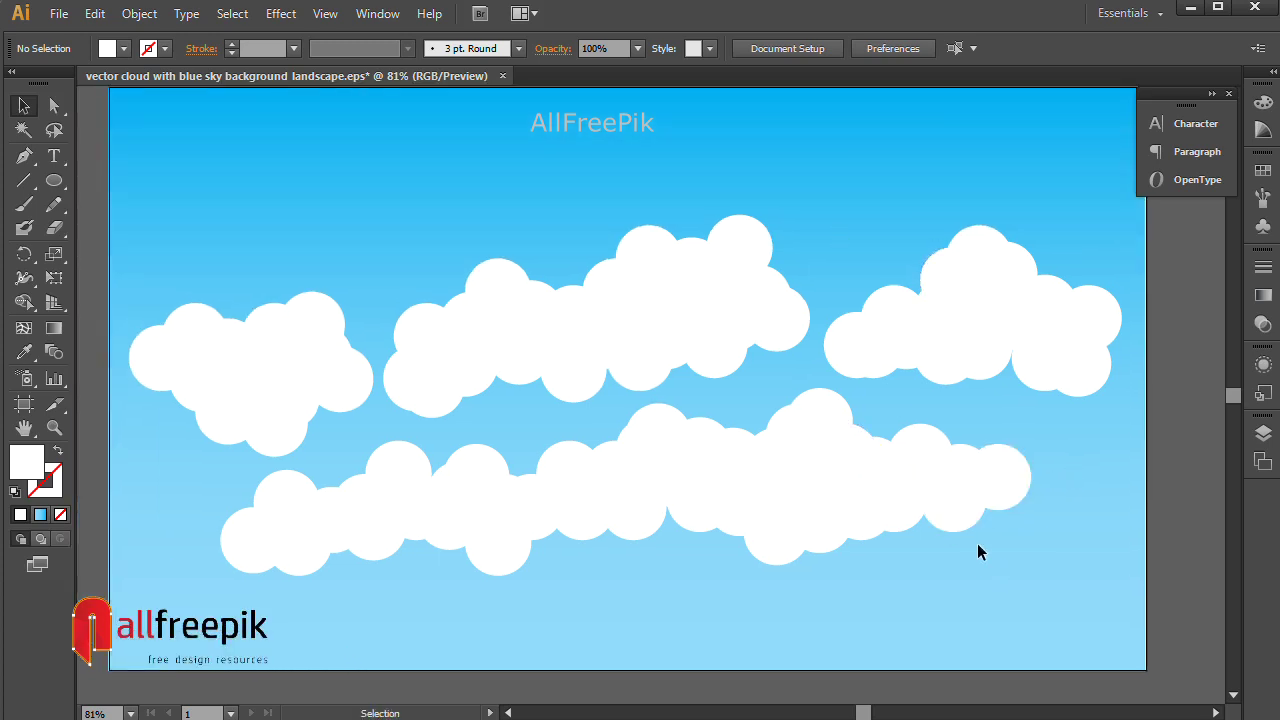
- Duplicate circles along the lower cloud's underside and left end, widening it to the sky's left edge
drag(682, 509, 658, 559)
drag(640, 543, 575, 554)
drag(586, 545, 352, 551)
drag(352, 551, 208, 559)
drag(208, 559, 170, 536)
drag(170, 536, 144, 570)
drag(149, 567, 319, 573)
drag(319, 573, 366, 591)
drag(364, 591, 402, 562)
drag(412, 569, 714, 533)
click(781, 594)
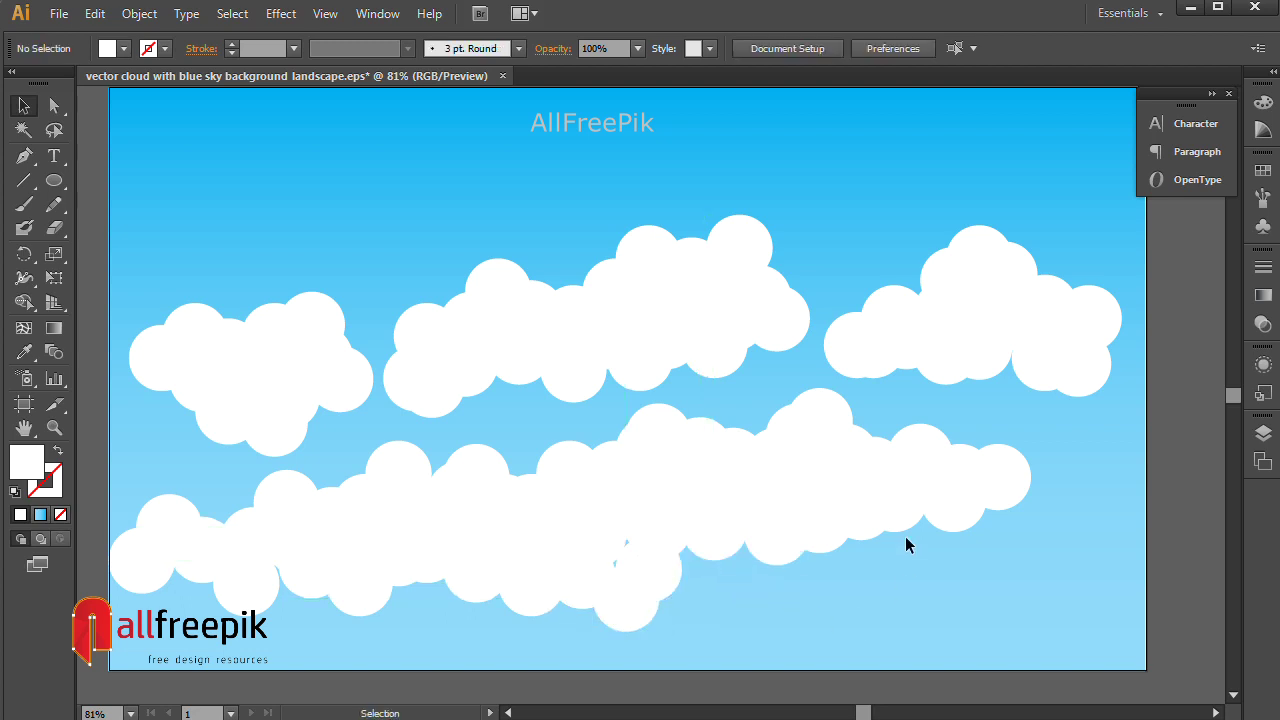
- Select all circles of the large lower cloud, enlarge them slightly and shift them down to the right
drag(952, 566, 948, 582)
drag(1058, 634, 200, 498)
shift+click(798, 458)
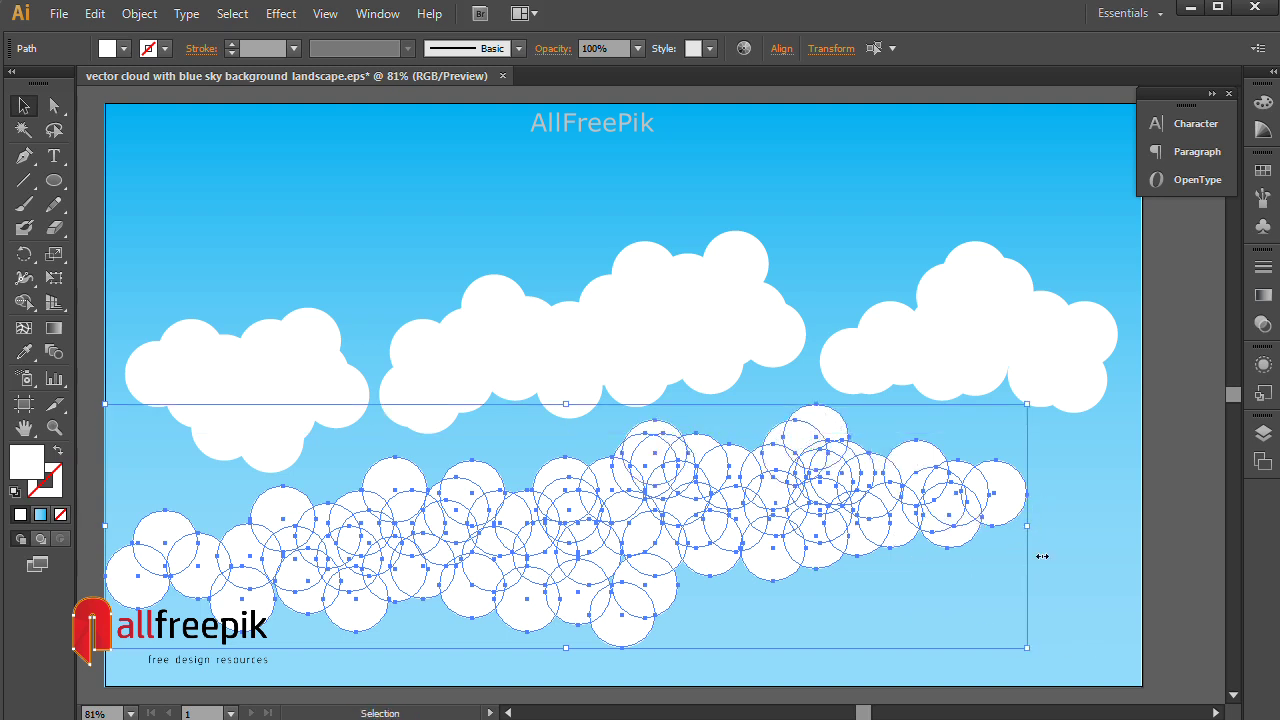
drag(1026, 650, 1075, 660)
drag(888, 517, 905, 537)
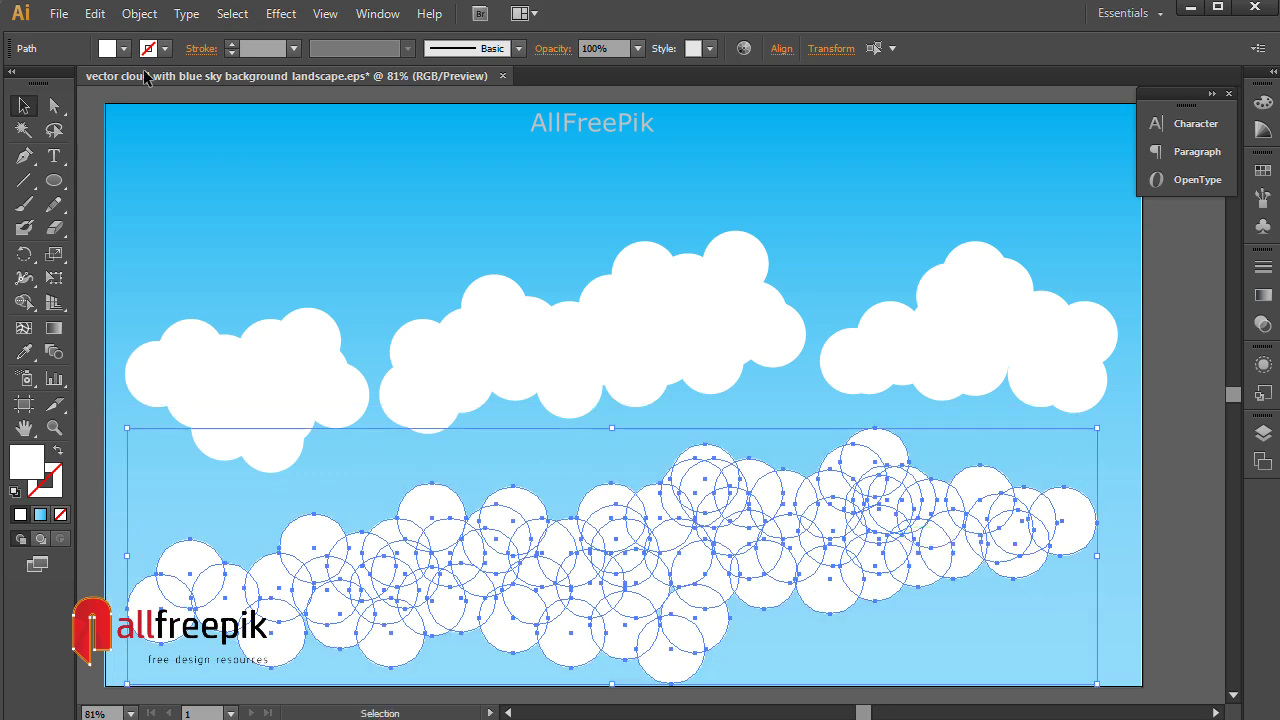
- Group the circles of the large lower cloud and those of the left cloud as two separate groups
click(125, 18)
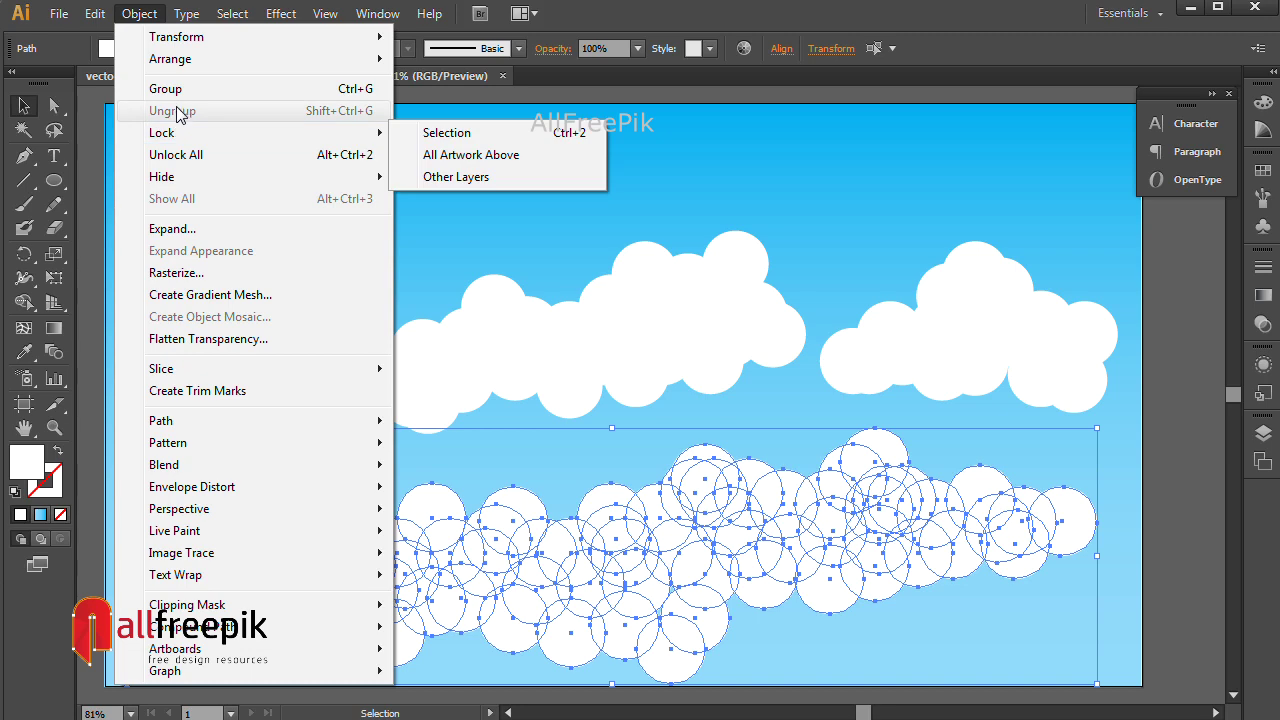
click(165, 89)
click(166, 249)
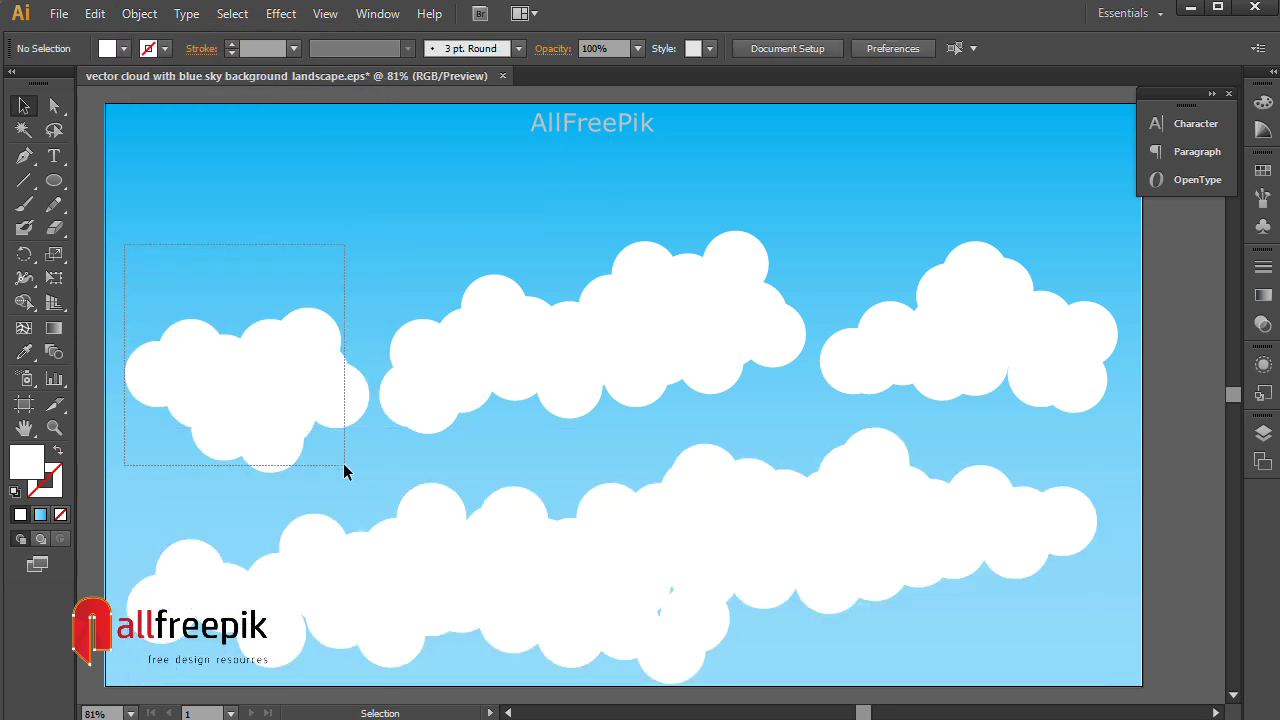
drag(343, 466, 344, 466)
click(140, 14)
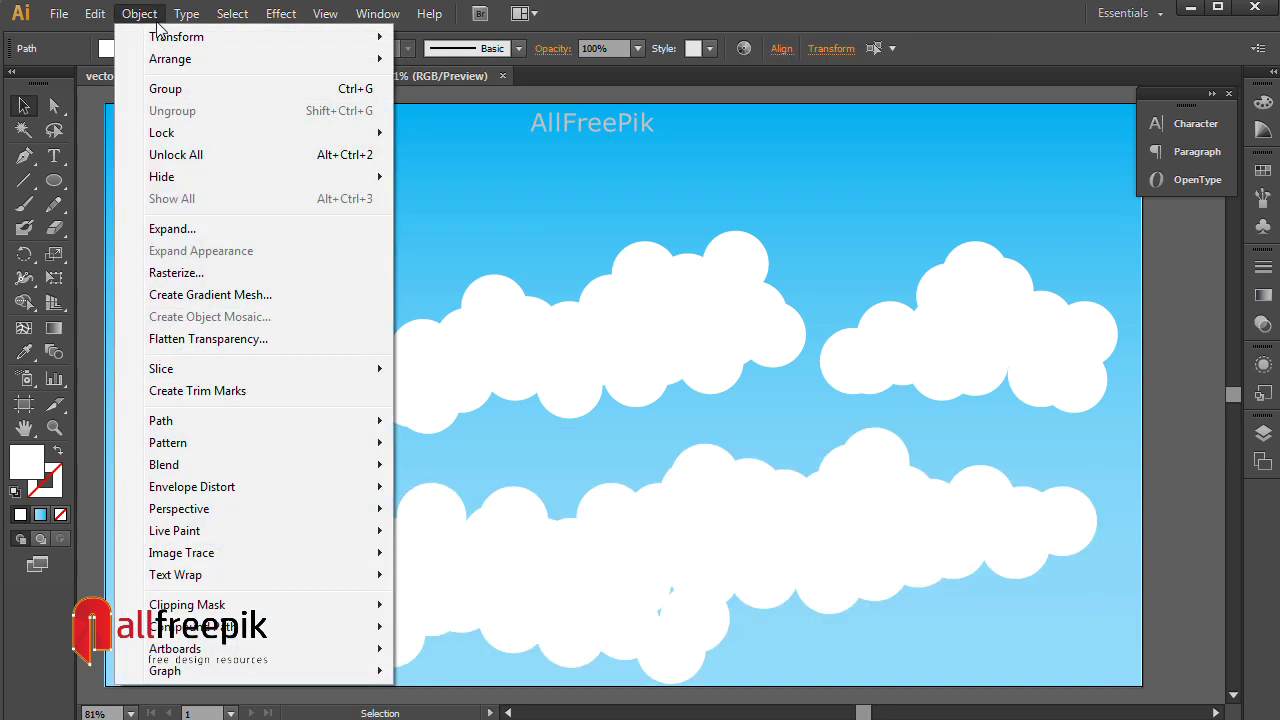
click(184, 92)
- Group the circles of the upper middle cloud and those of the right cloud as two separate groups
click(412, 216)
drag(772, 411, 772, 412)
click(140, 14)
click(188, 93)
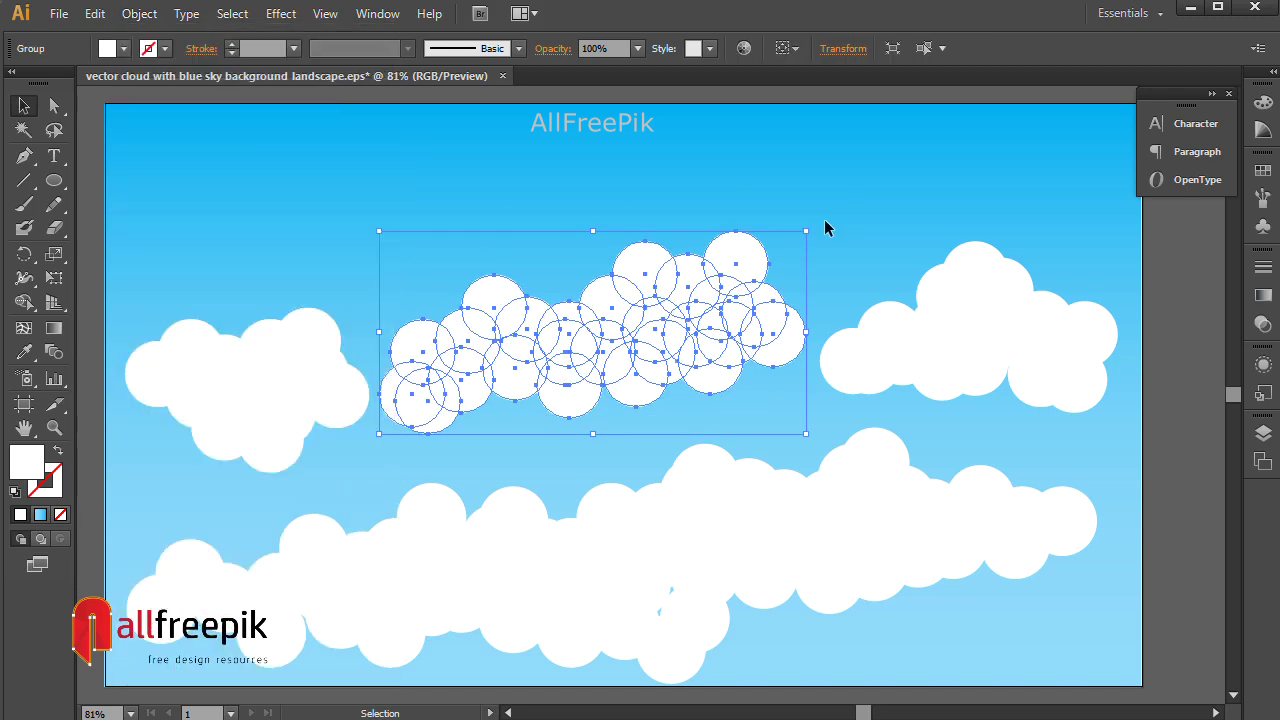
drag(826, 210, 1077, 402)
click(140, 14)
click(229, 93)
click(806, 329)
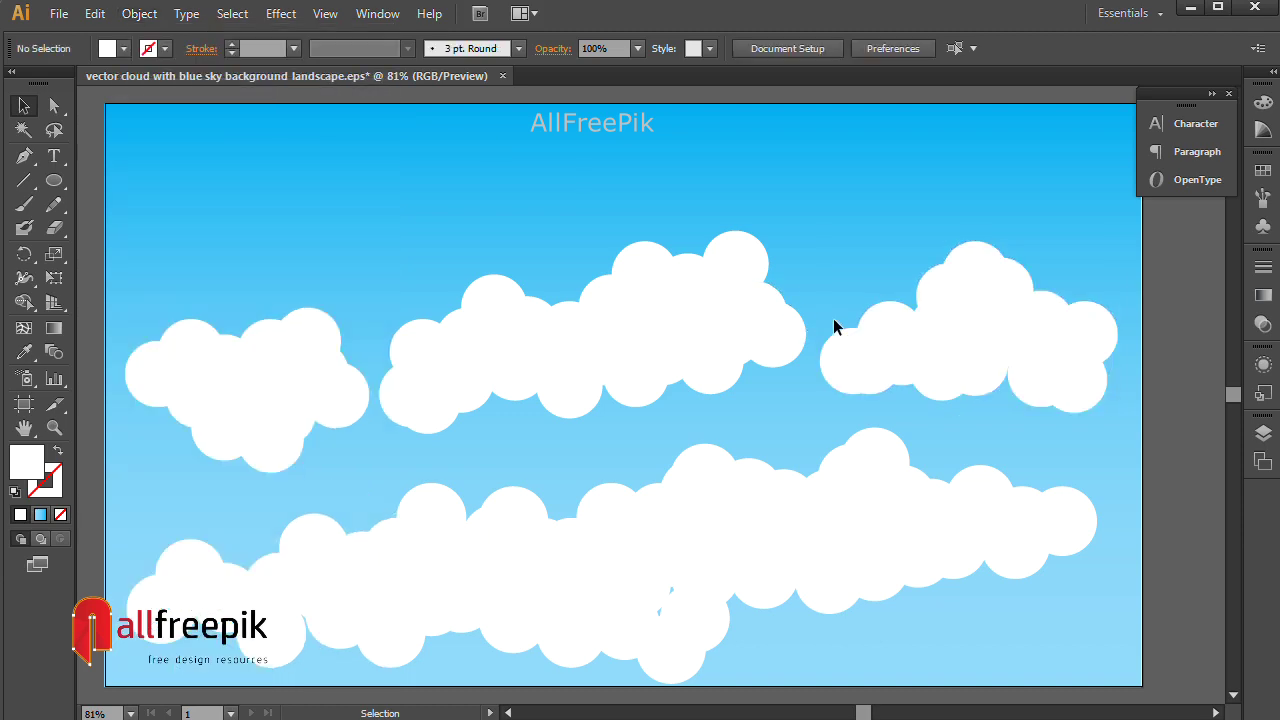
- Duplicate the right cloud group and place the copy in the upper-left area of the sky
drag(971, 357, 705, 453)
click(822, 228)
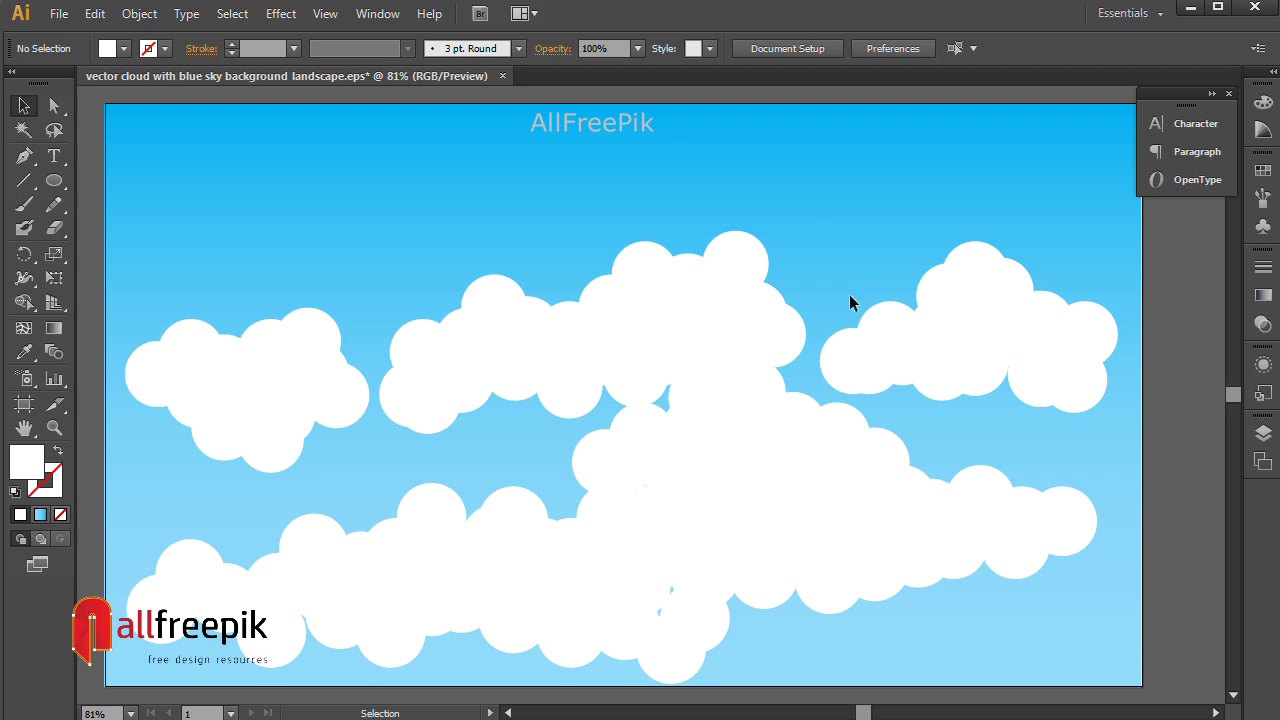
click(766, 429)
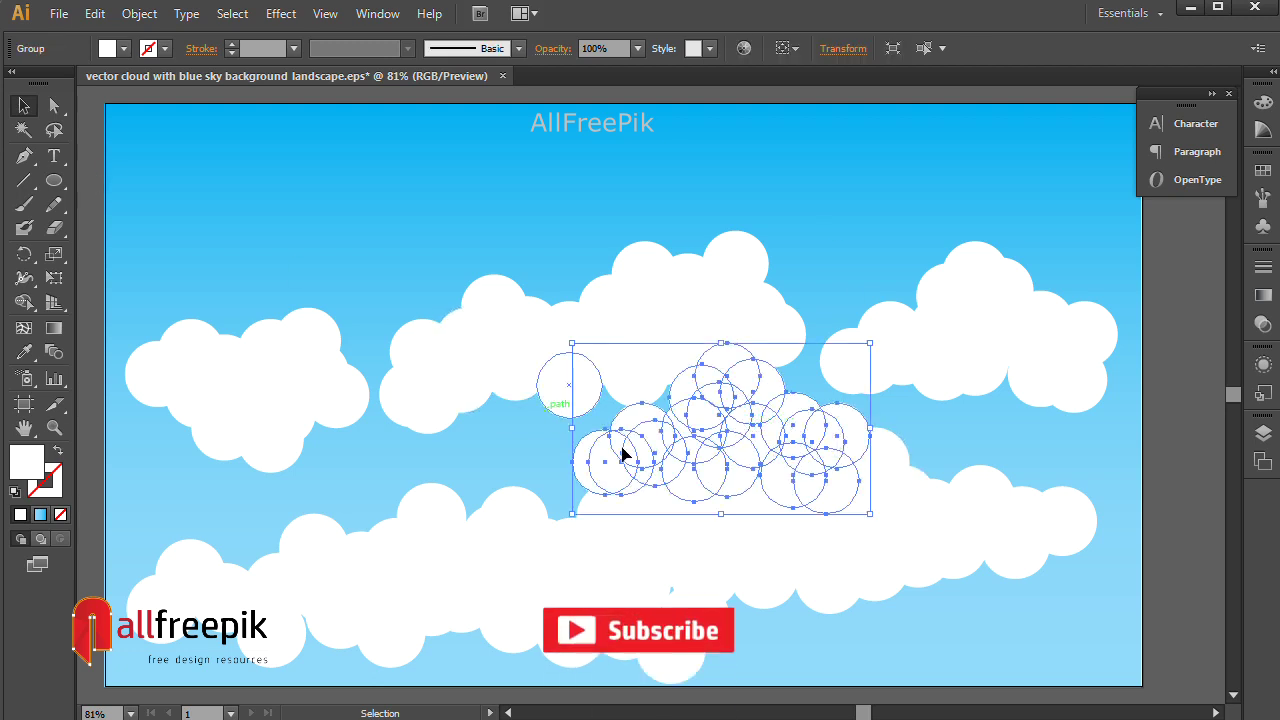
drag(740, 452, 375, 217)
click(123, 192)
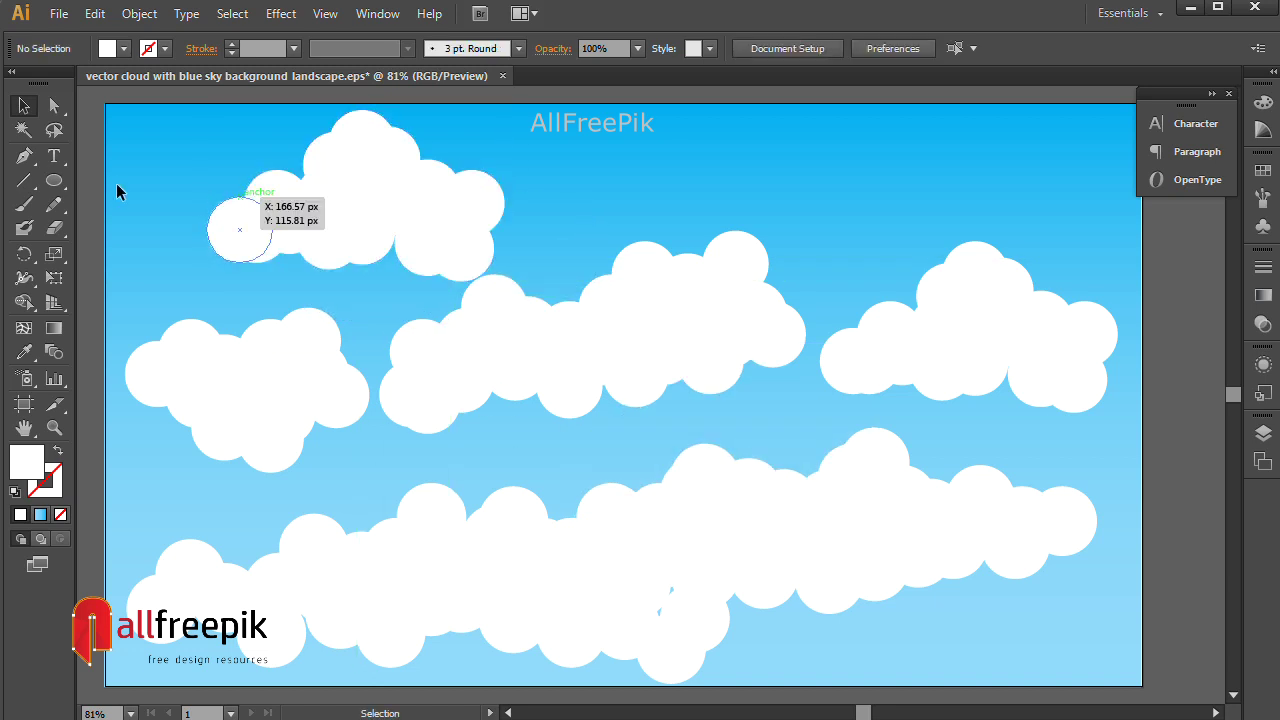
- Add smaller white circles around both ends of the upper-left cloud to vary its outline
click(54, 180)
drag(416, 127, 234, 220)
click(24, 106)
click(589, 164)
click(605, 183)
- Group the upper-left cloud with its added circles and move it between the middle and lower clouds
click(182, 212)
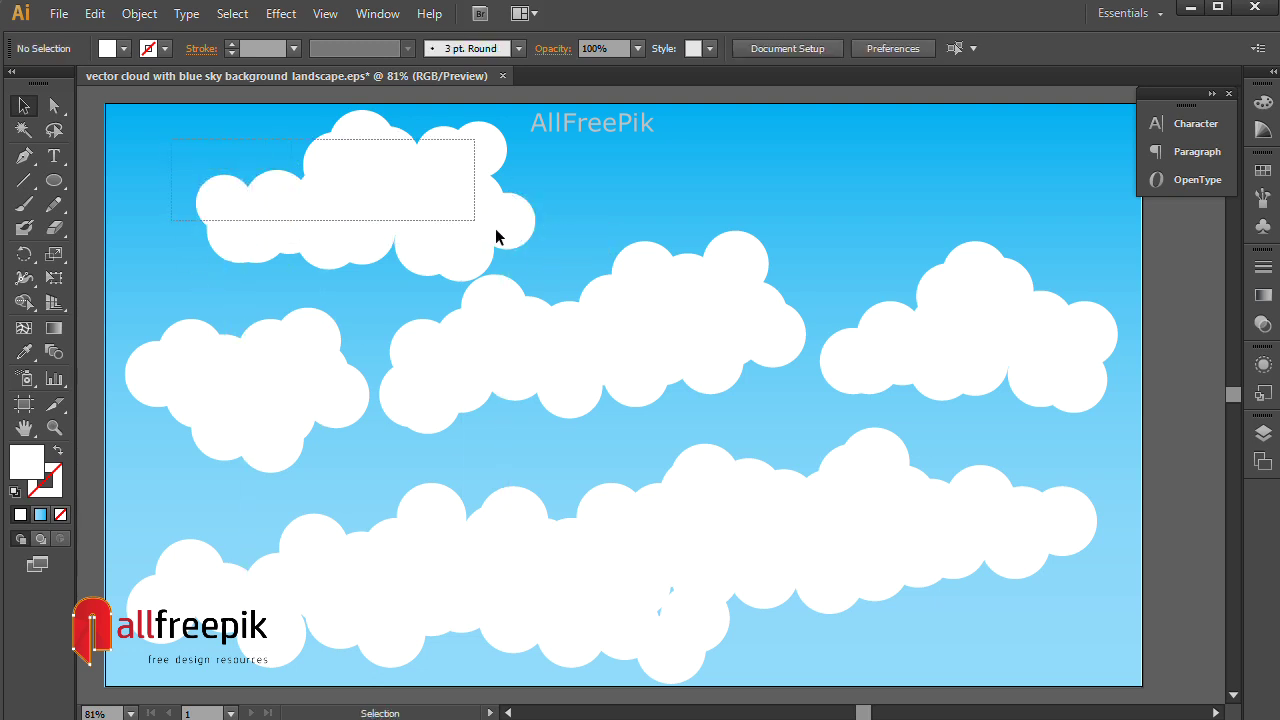
drag(543, 251, 544, 252)
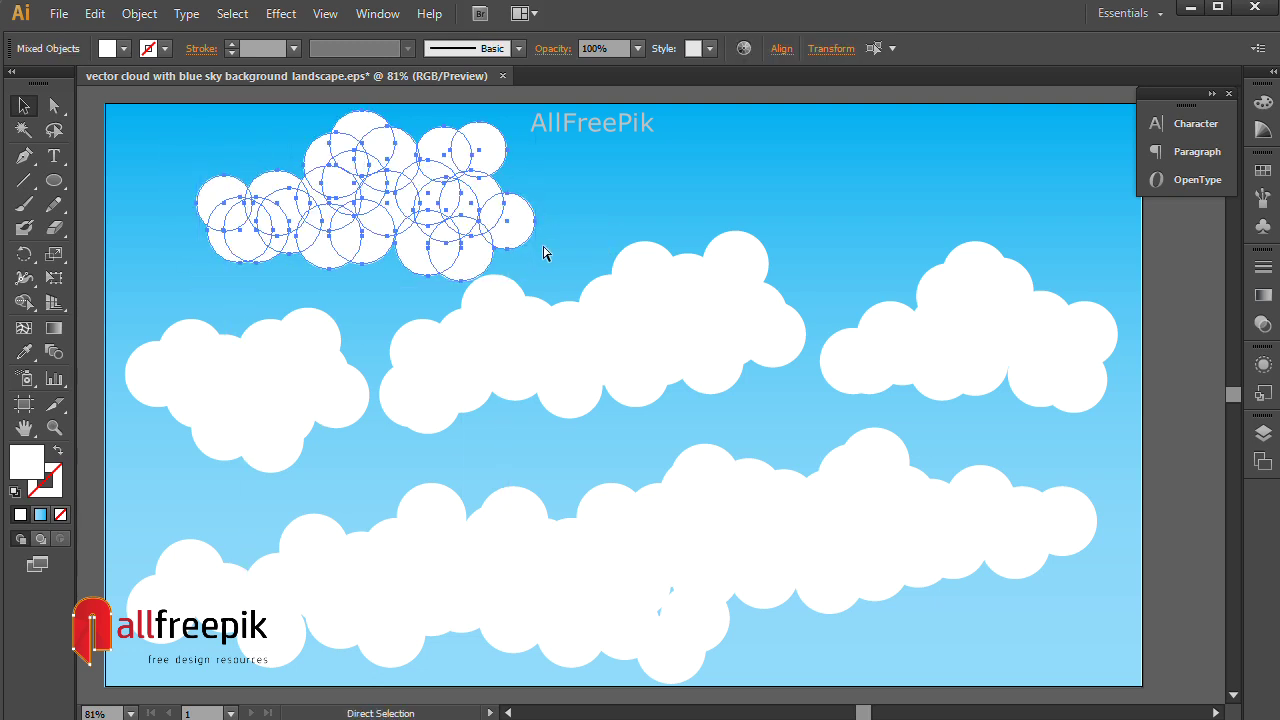
click(140, 14)
click(165, 89)
drag(435, 223, 825, 442)
click(955, 627)
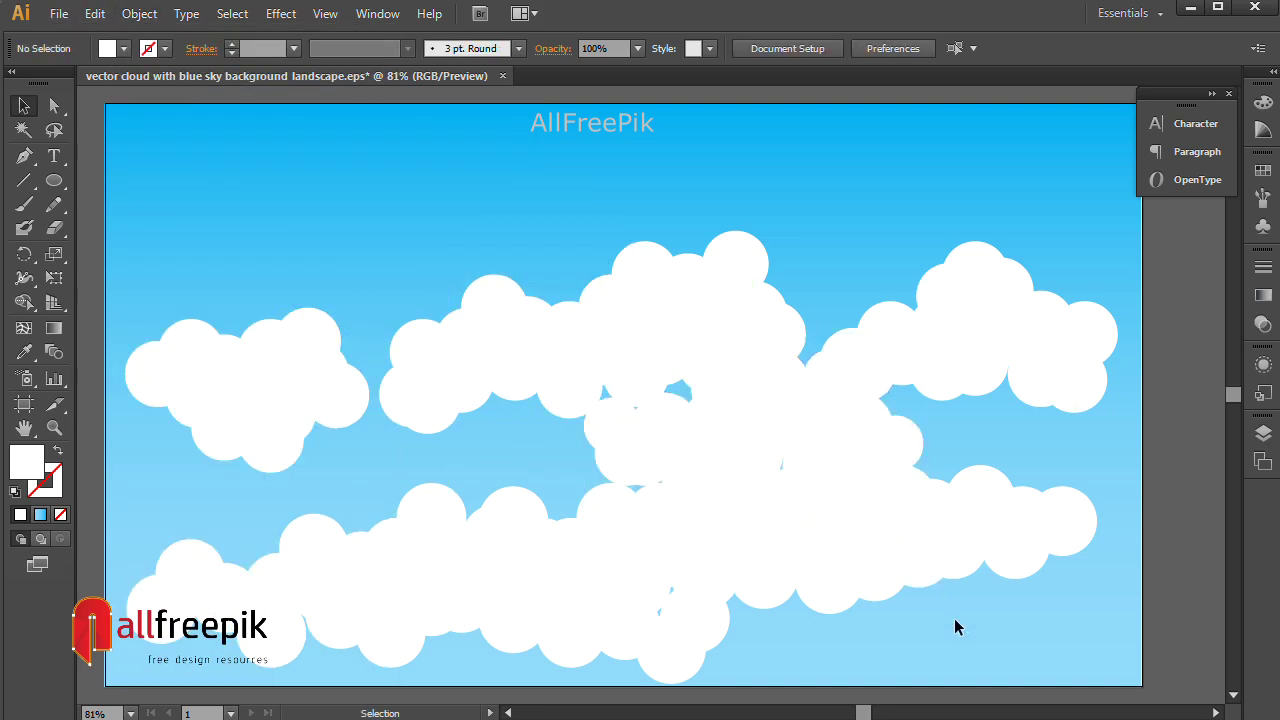
- Duplicate the left cloud group and place the copy above it in the upper-left sky
click(750, 440)
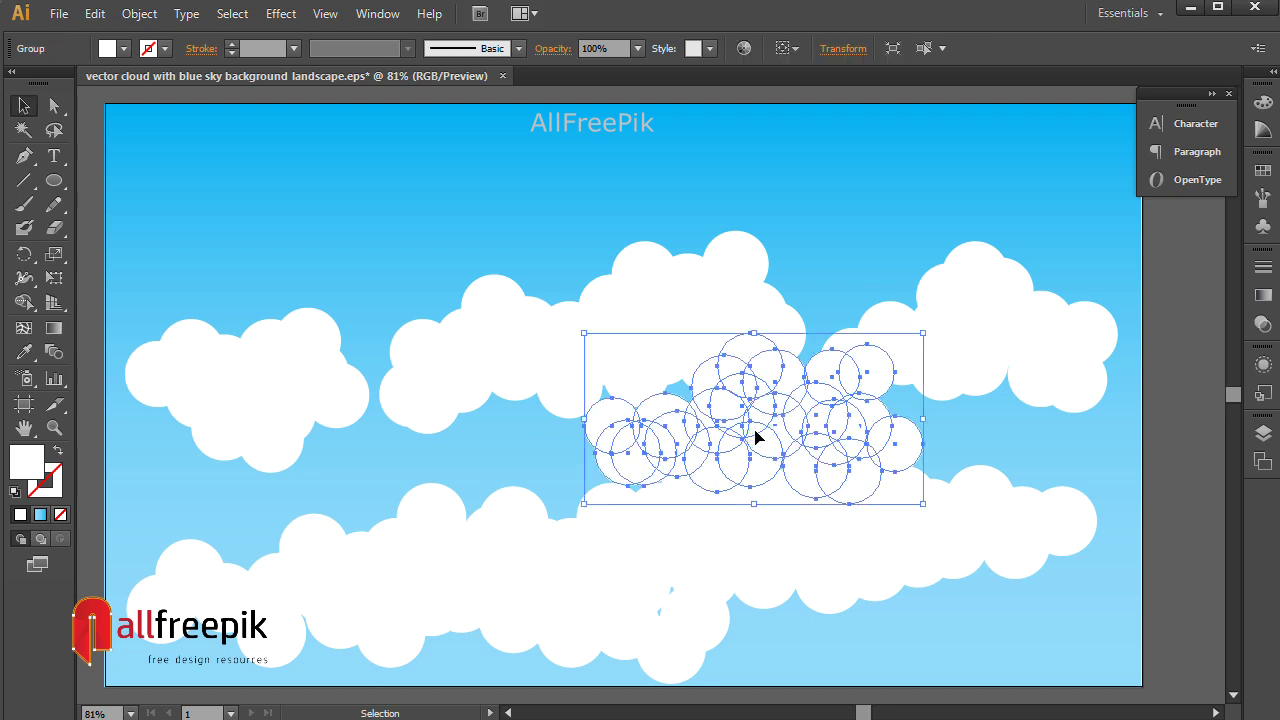
click(825, 268)
click(785, 433)
click(247, 392)
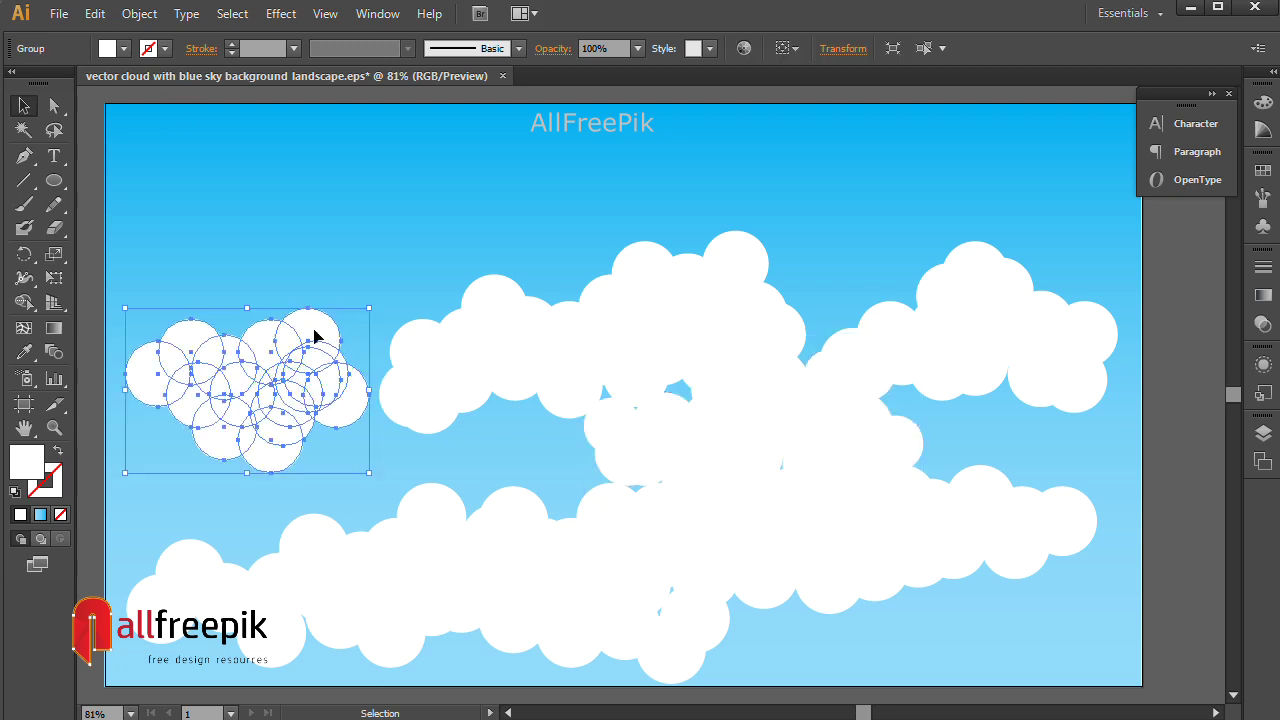
drag(333, 345, 448, 159)
click(517, 203)
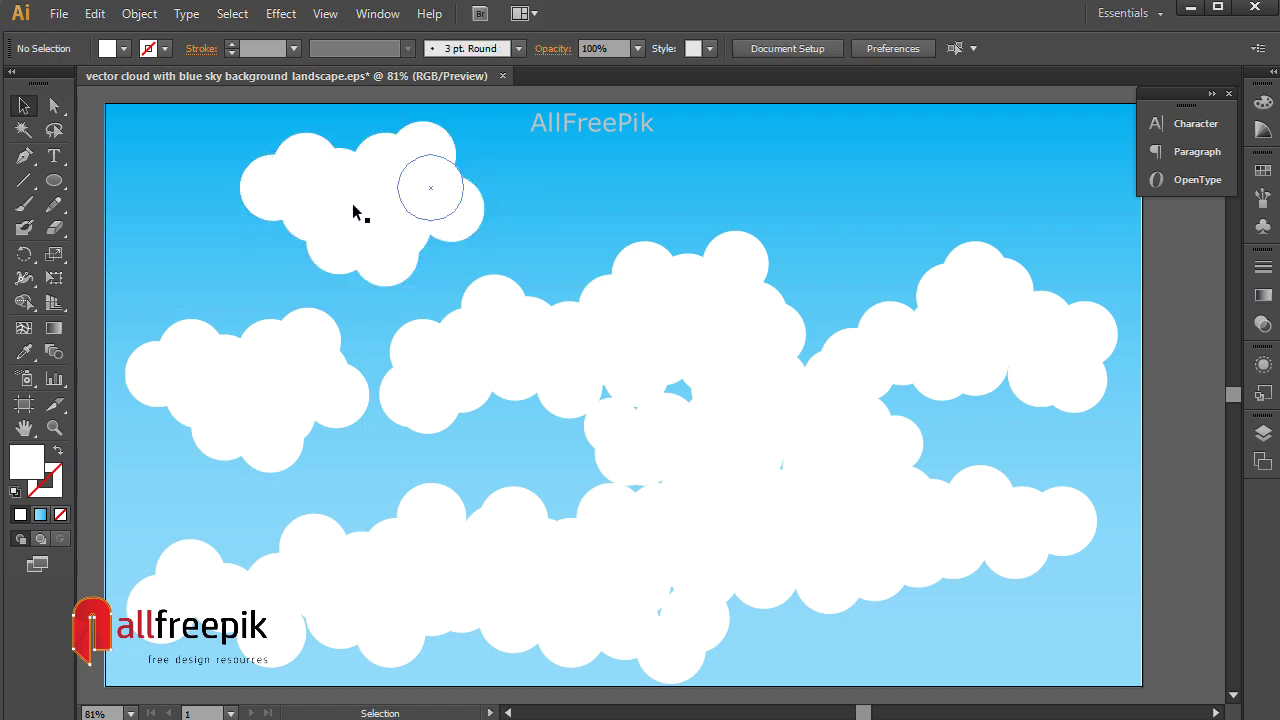
- Draw small white circles with the Ellipse tool around the edges of the upper-left cloud copy
click(54, 181)
drag(205, 168, 260, 206)
key(ctrl+z)
drag(198, 166, 257, 196)
mouse_move(457, 182)
mouse_down()
mouse_move(500, 228)
mouse_move(505, 192)
mouse_up()
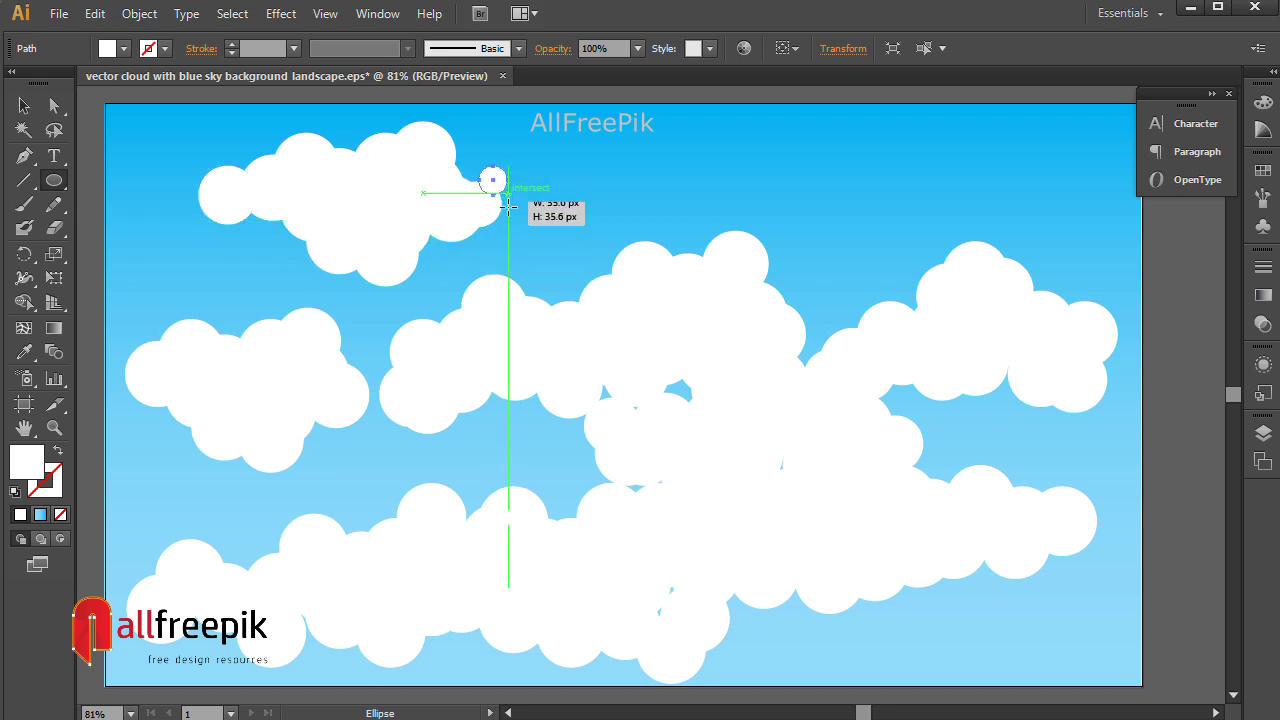
drag(304, 126, 323, 135)
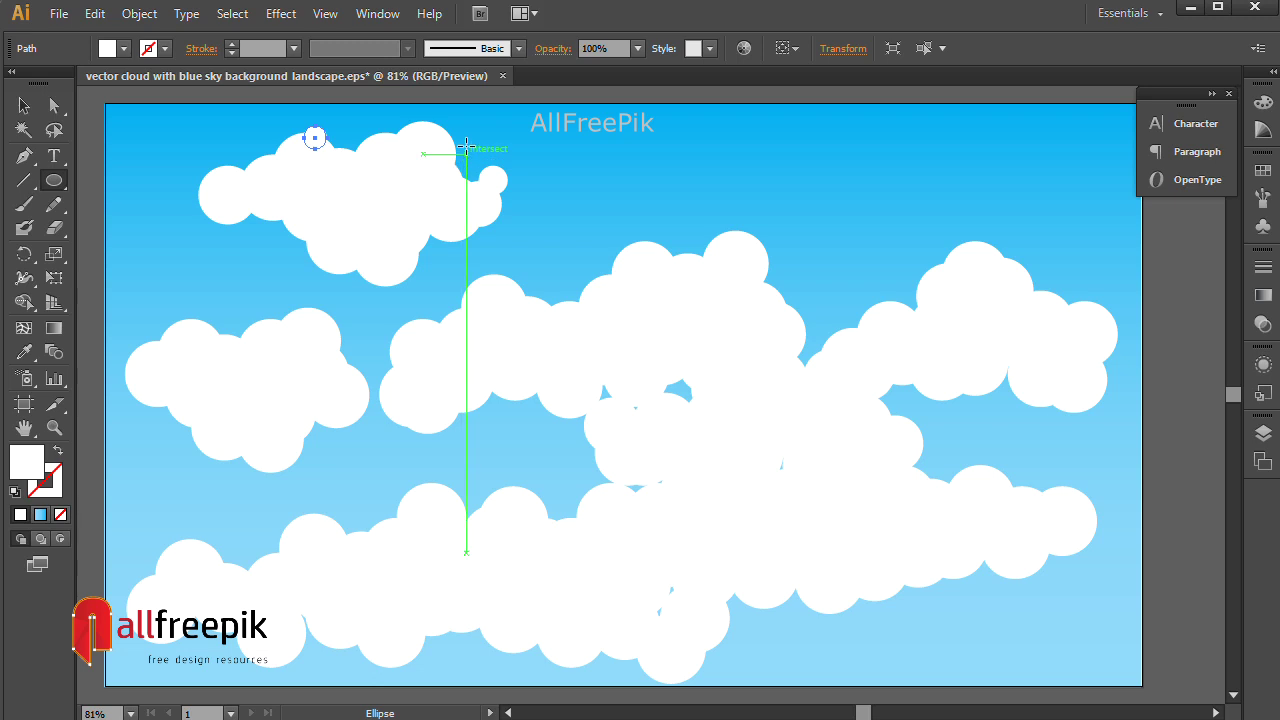
drag(427, 122, 461, 136)
drag(486, 213, 516, 244)
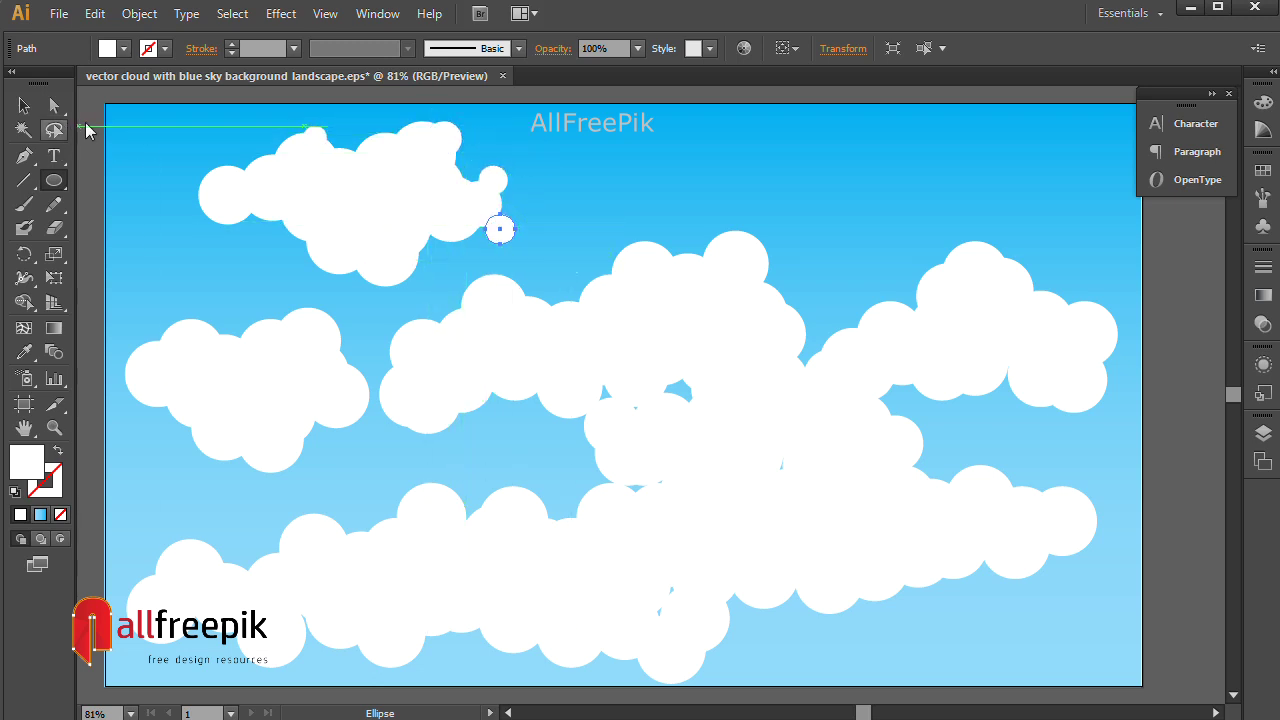
- Reposition the small circles at the right end of the upper-left cloud so they overlap it
click(28, 110)
click(496, 180)
mouse_move(500, 230)
mouse_down()
mouse_move(486, 221)
mouse_move(497, 190)
mouse_move(505, 207)
mouse_up()
click(552, 232)
click(577, 208)
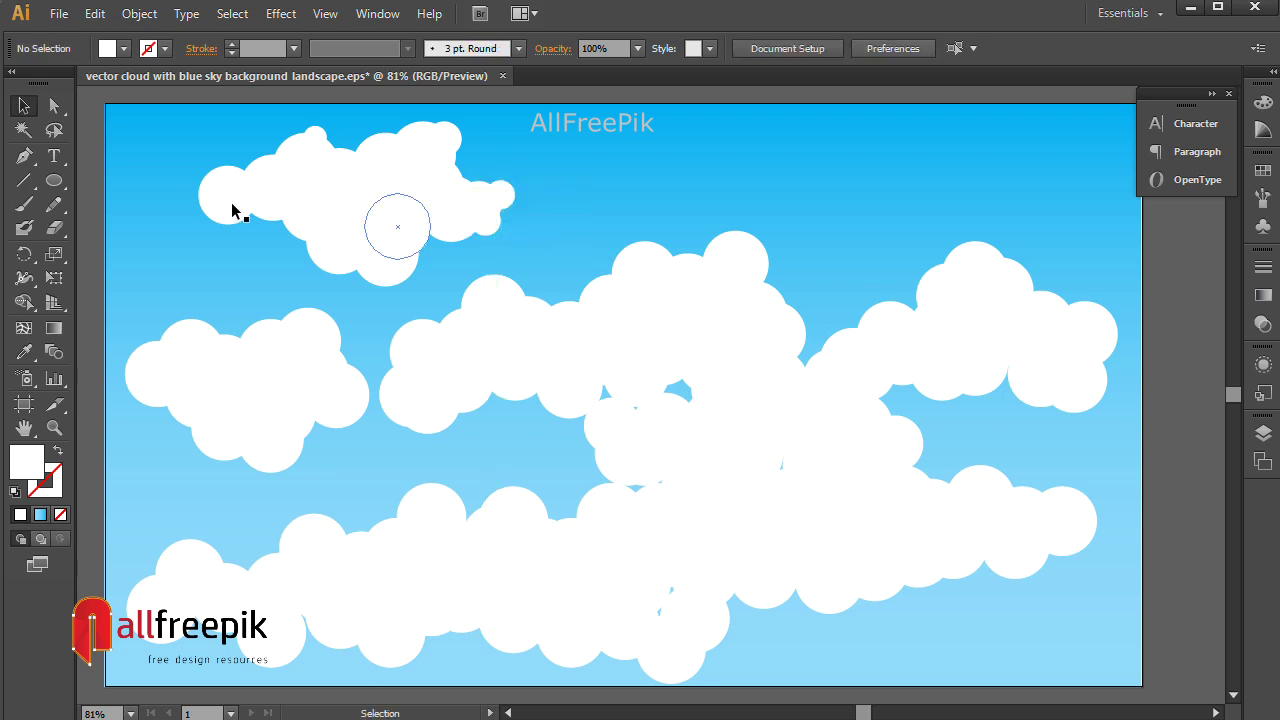
click(51, 188)
mouse_move(165, 150)
mouse_down()
mouse_move(229, 166)
mouse_move(243, 224)
mouse_up()
key(v)
mouse_move(212, 182)
mouse_down()
mouse_move(244, 163)
mouse_move(205, 201)
mouse_move(238, 229)
mouse_move(273, 223)
mouse_move(203, 214)
mouse_up()
click(575, 190)
click(630, 180)
click(649, 168)
click(636, 202)
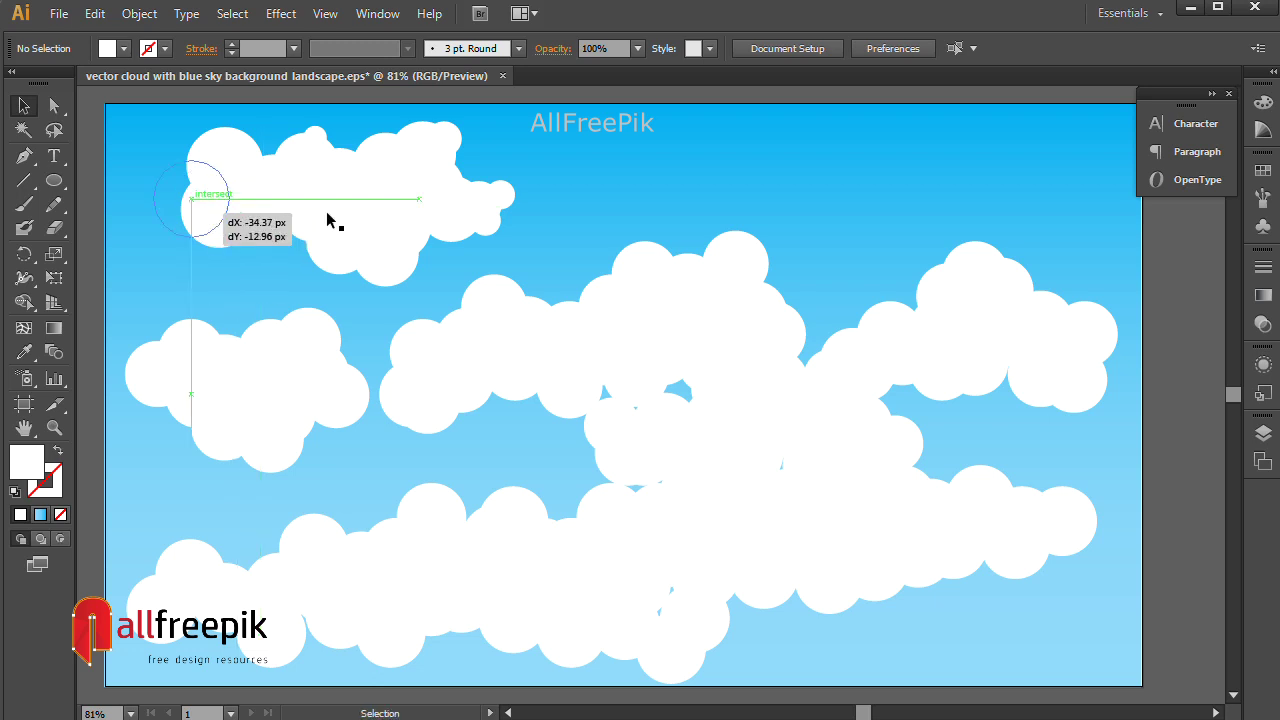
click(661, 186)
key(ctrl+z)
key(ctrl+z)
key(ctrl+z)
key(ctrl+z)
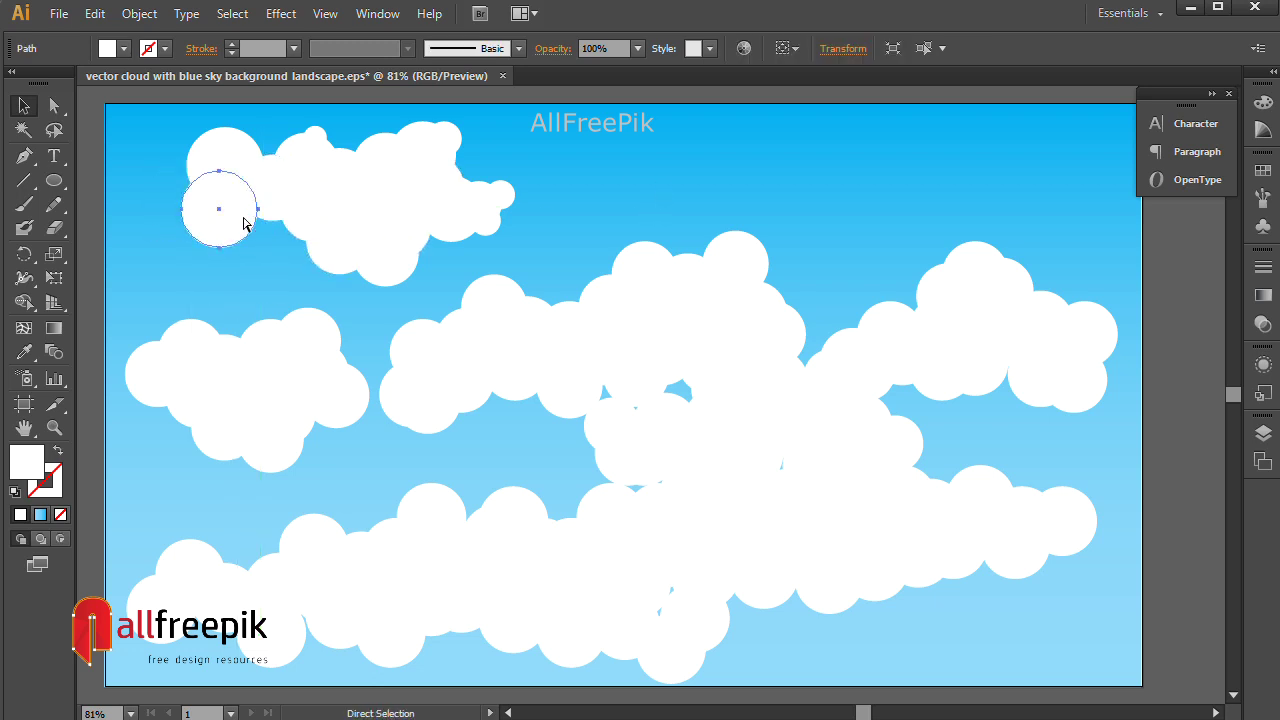
- Add a smaller white circle above the circle at the left end of the upper-left cloud
click(268, 268)
click(235, 172)
shift+drag(252, 206, 245, 174)
click(269, 243)
click(268, 270)
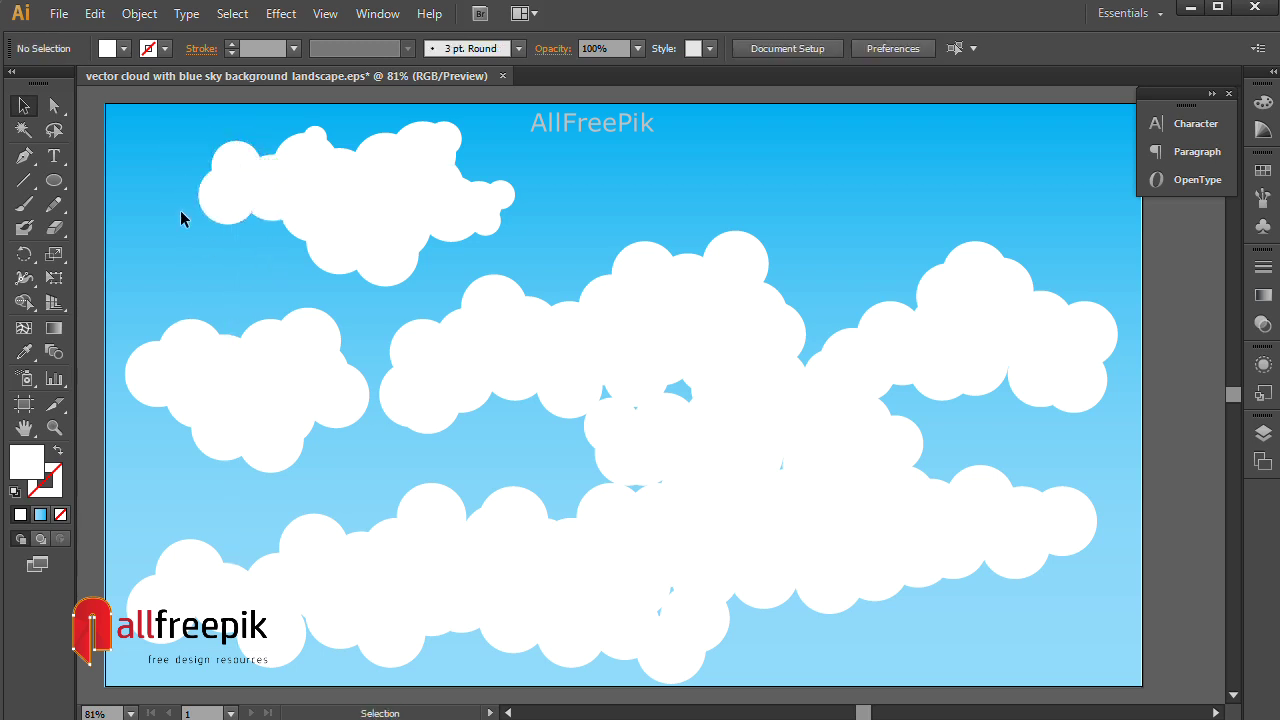
- Draw another small white circle on the upper-right edge of the upper-left cloud
drag(527, 228, 531, 230)
click(598, 206)
click(54, 181)
drag(452, 152, 486, 191)
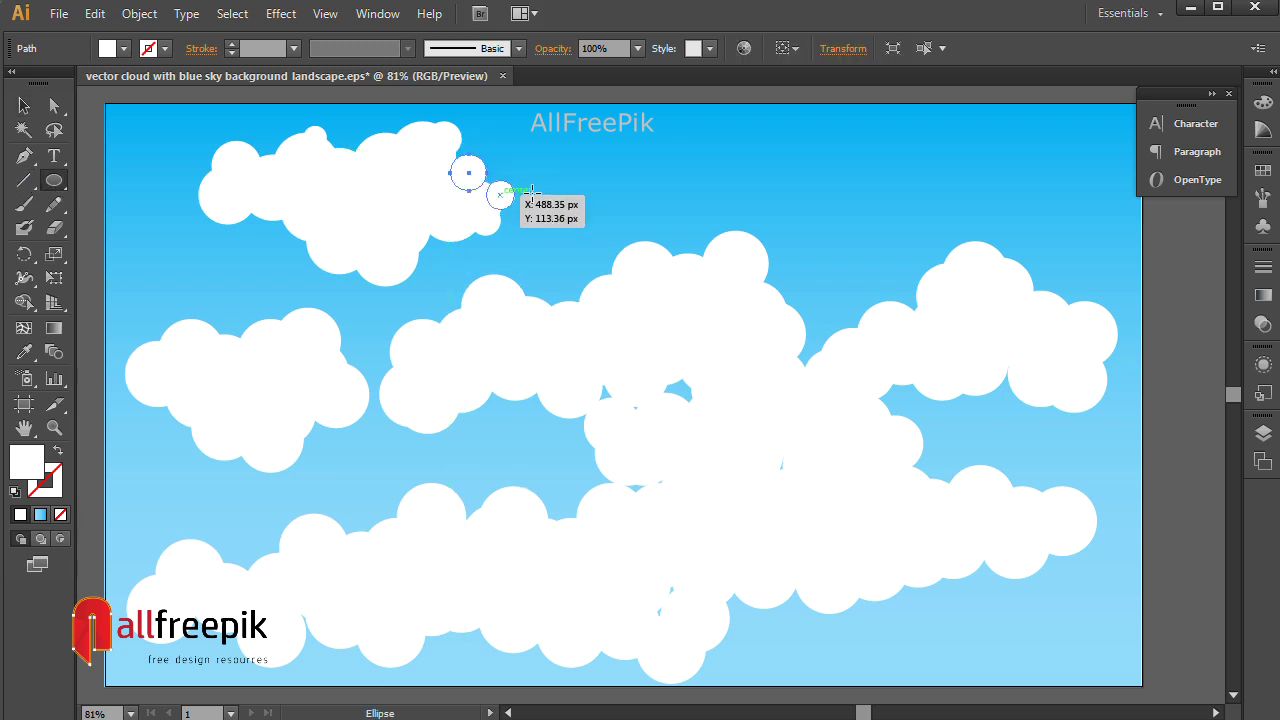
click(21, 112)
- Select the whole upper-left cloud and move it between the left cloud and the large lower cloud
click(147, 157)
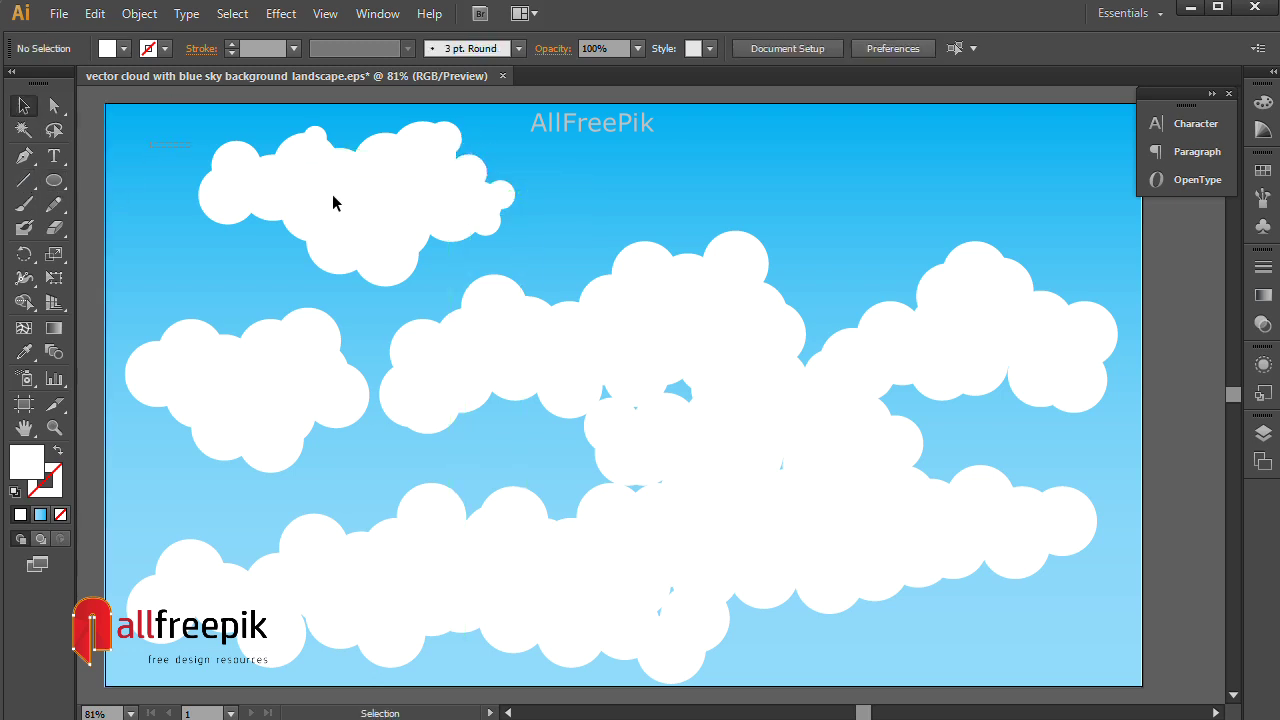
drag(565, 256, 566, 256)
drag(426, 202, 300, 491)
click(265, 270)
click(280, 365)
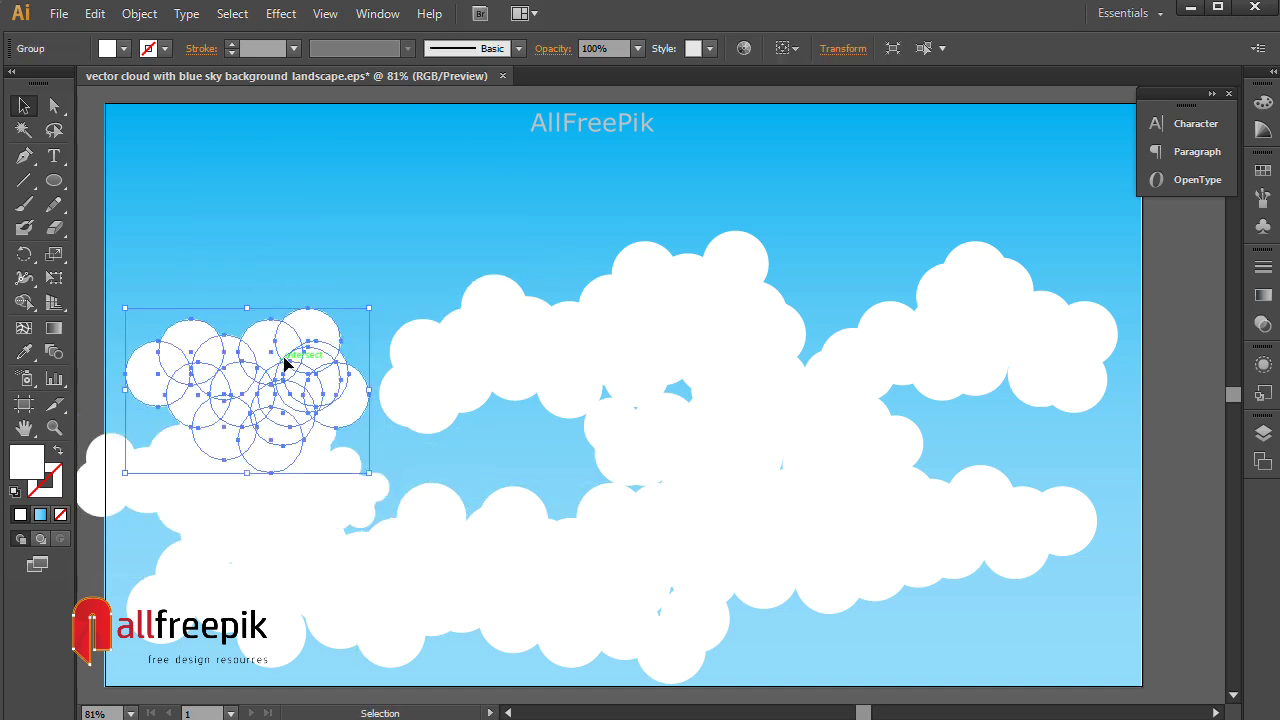
click(95, 15)
click(365, 152)
click(499, 152)
- Copy the upper middle cloud group, paste it in front, and move the copy over the sky's right edge below the right cloud
click(579, 329)
click(97, 15)
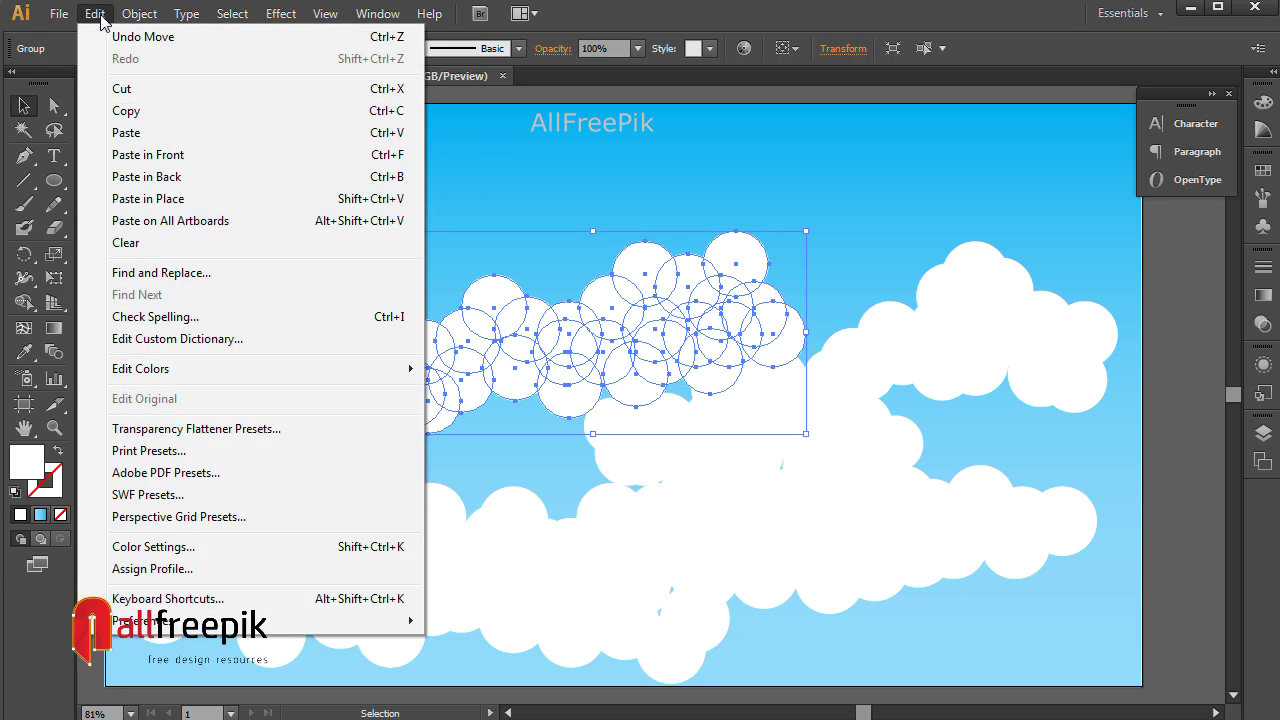
click(130, 111)
click(113, 17)
click(172, 155)
drag(675, 317, 1143, 443)
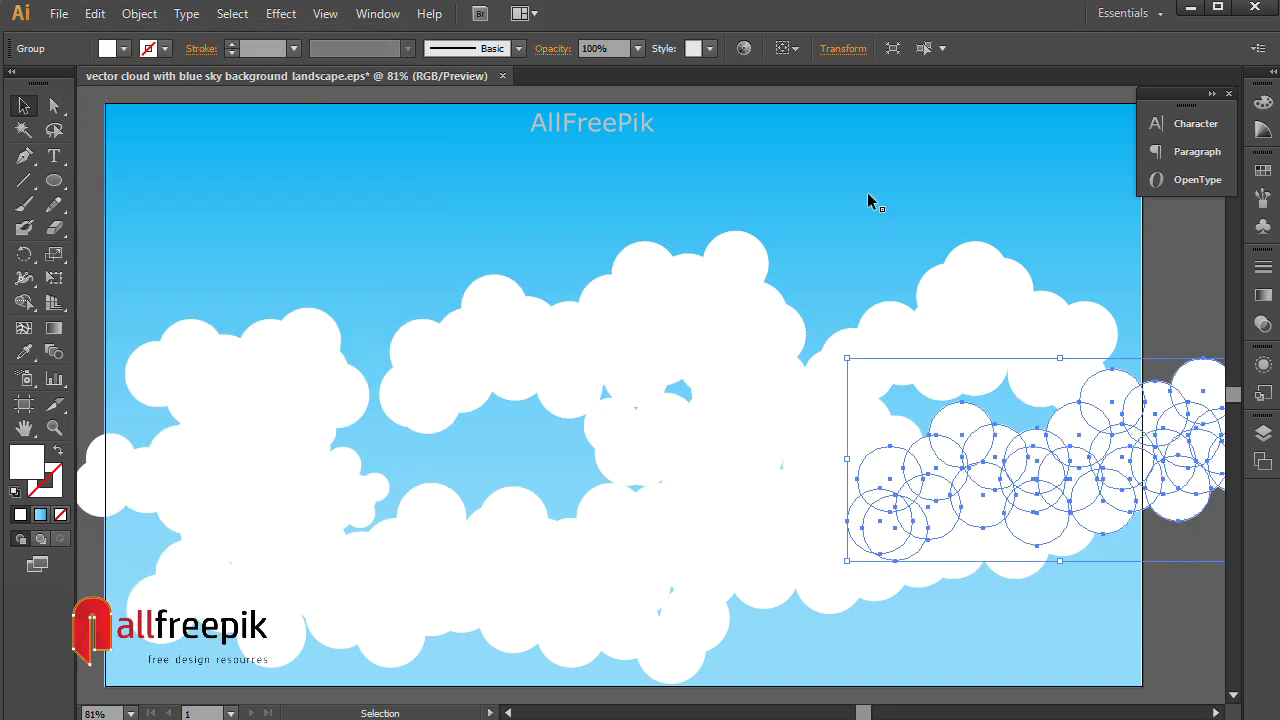
- Shift the right-edge cloud copy slightly up and left, and move the left cloud right, below the upper-left and upper middle clouds
drag(1068, 471, 1044, 450)
click(1077, 601)
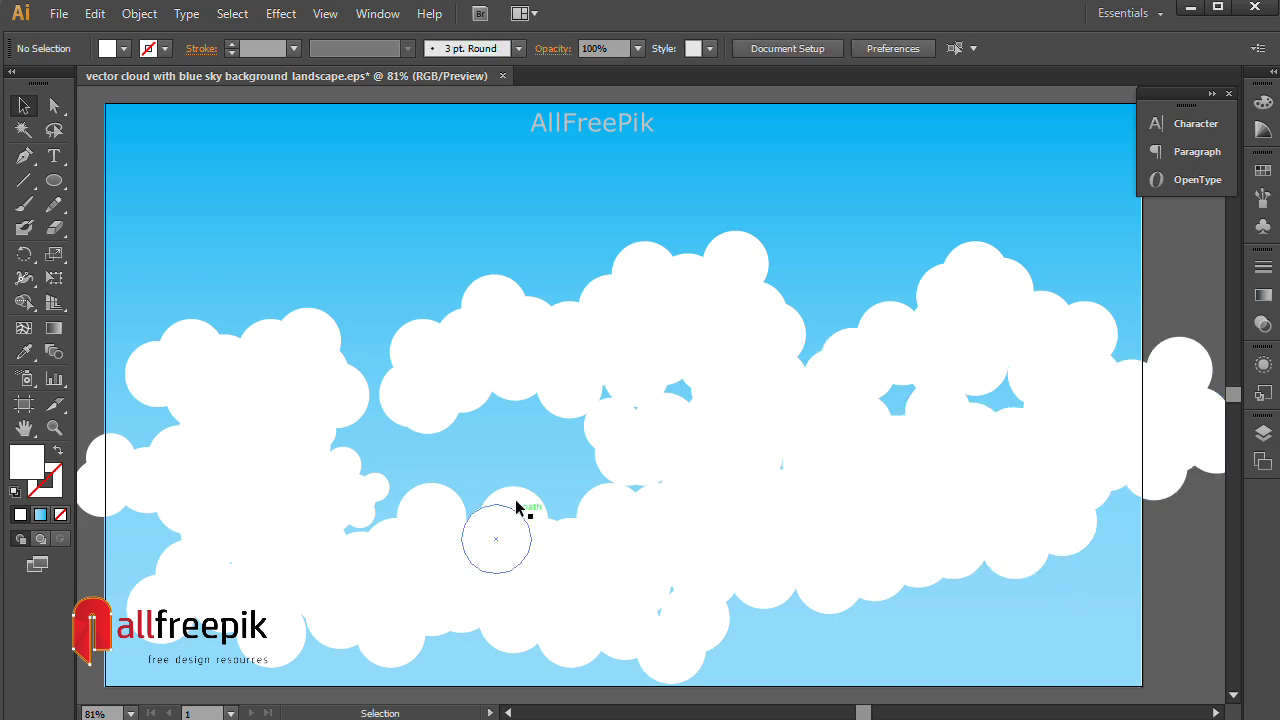
click(528, 369)
click(530, 372)
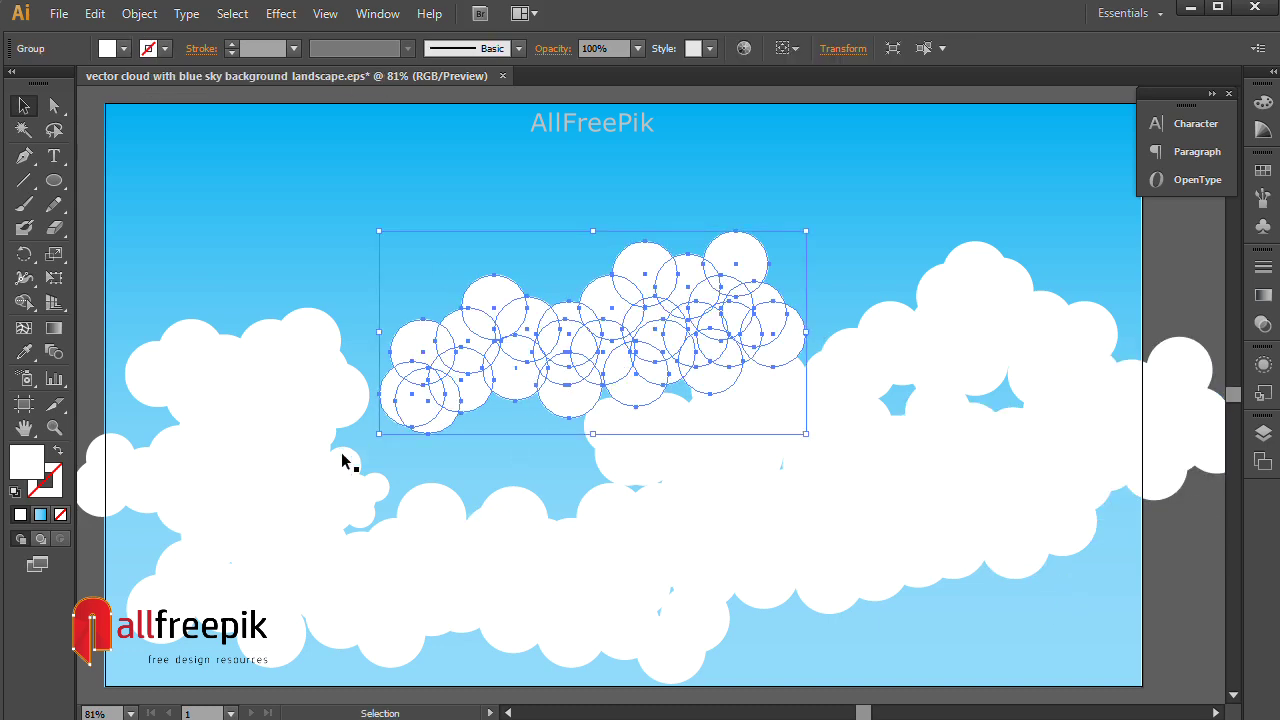
click(312, 473)
drag(310, 474, 473, 460)
click(397, 209)
- Shift the upper-left cloud slightly to the right
click(418, 442)
key(space)
drag(381, 279, 351, 265)
click(229, 322)
drag(249, 338, 262, 335)
click(323, 188)
- Duplicate the right cloud and position the copy over the sky's left edge, below the upper-left cloud
click(404, 468)
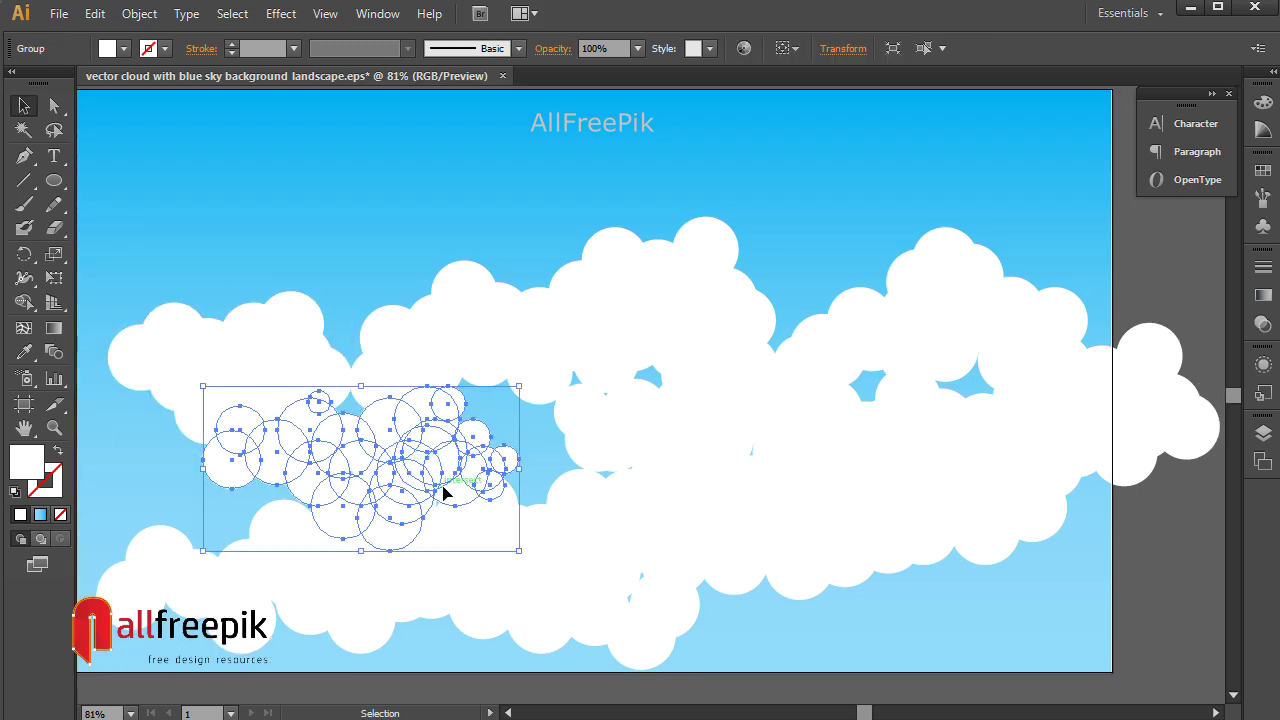
click(750, 428)
click(1197, 412)
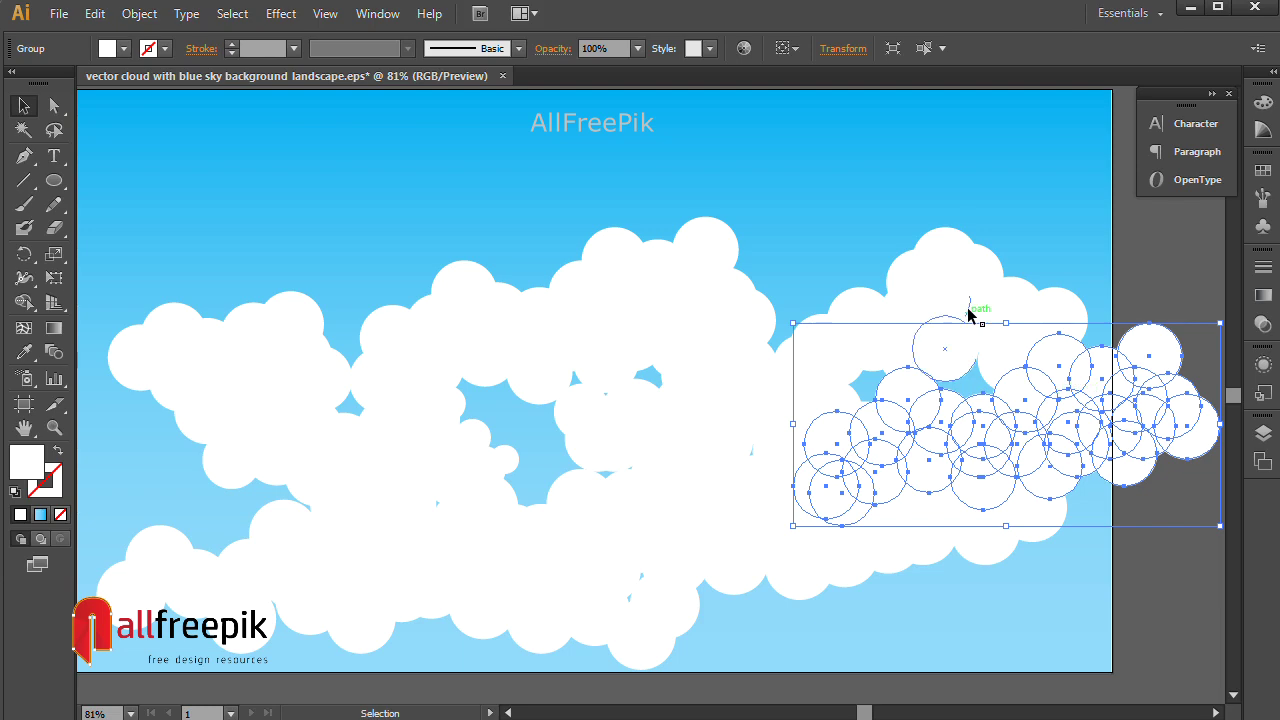
click(968, 309)
alt+drag(925, 315, 117, 466)
key(space)
drag(378, 435, 514, 391)
drag(277, 440, 302, 446)
click(131, 300)
key(space)
drag(722, 537, 570, 474)
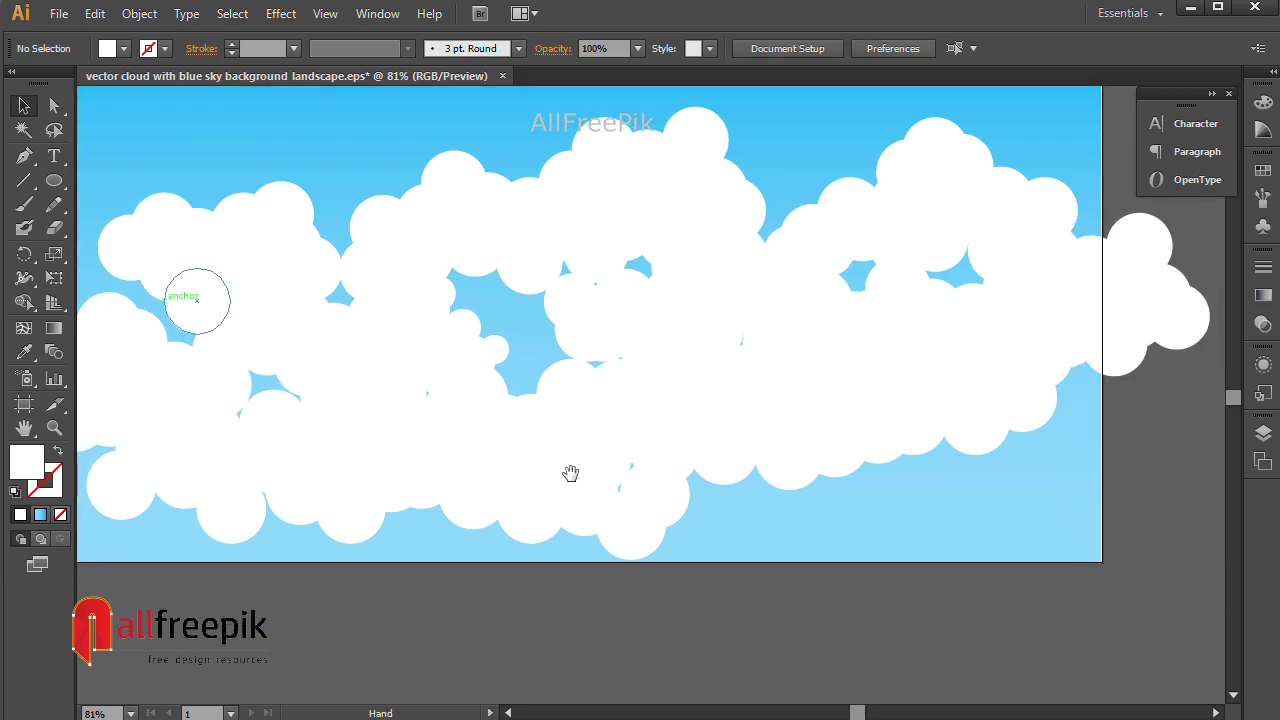
click(665, 484)
key(ctrl+alt+space)
ctrl+alt+click(687, 446)
drag(706, 451, 715, 485)
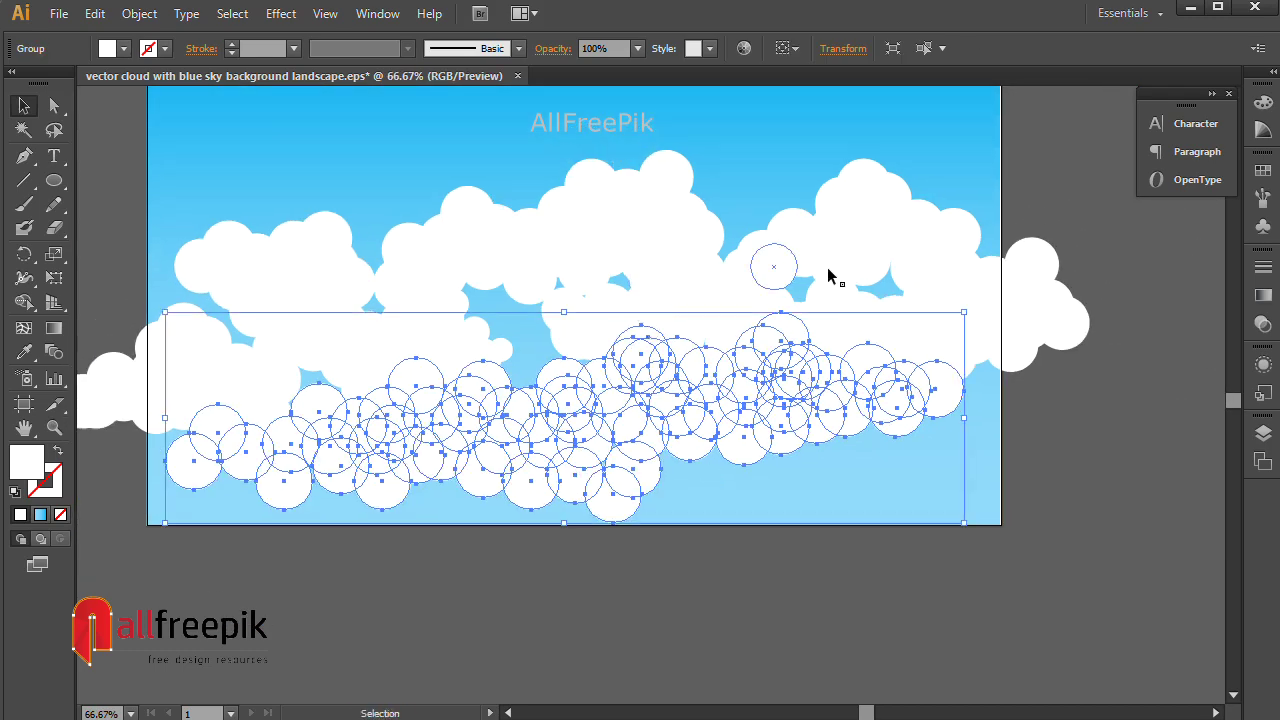
click(970, 300)
shift+click(844, 222)
click(650, 202)
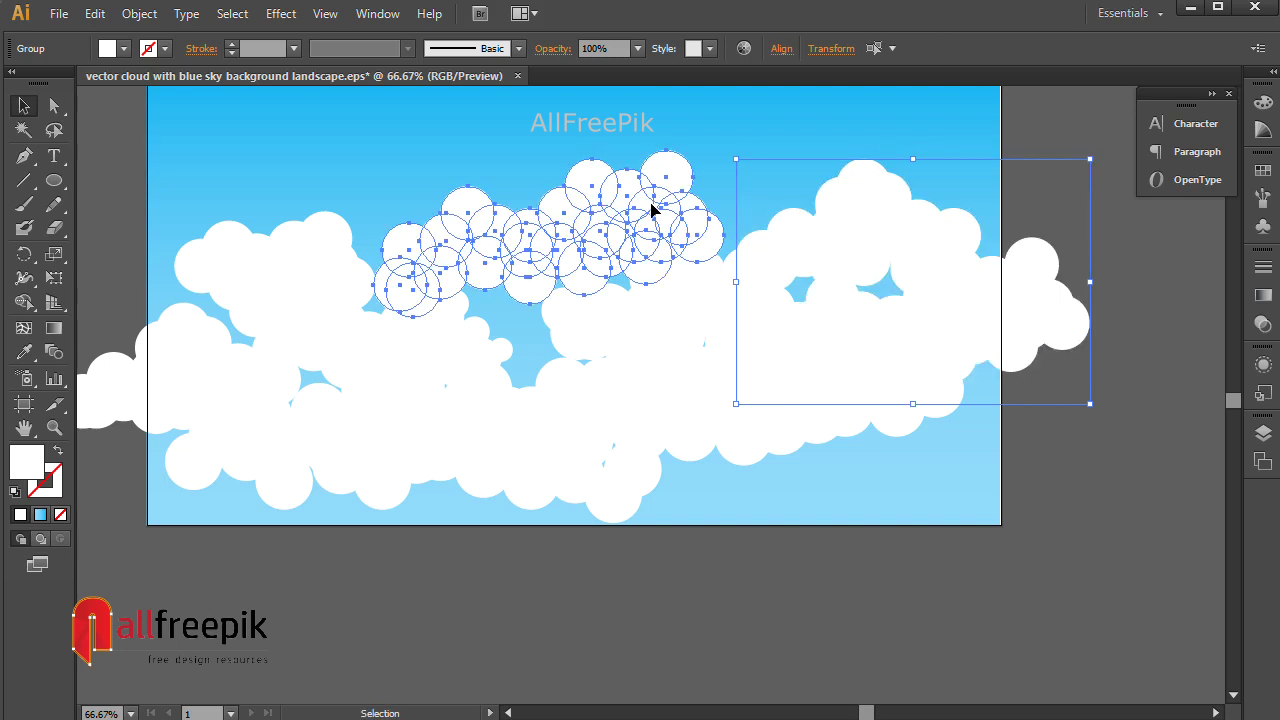
click(319, 257)
click(550, 248)
- Unite the circles of the upper-left cloud into a single shape with Pathfinder
click(286, 261)
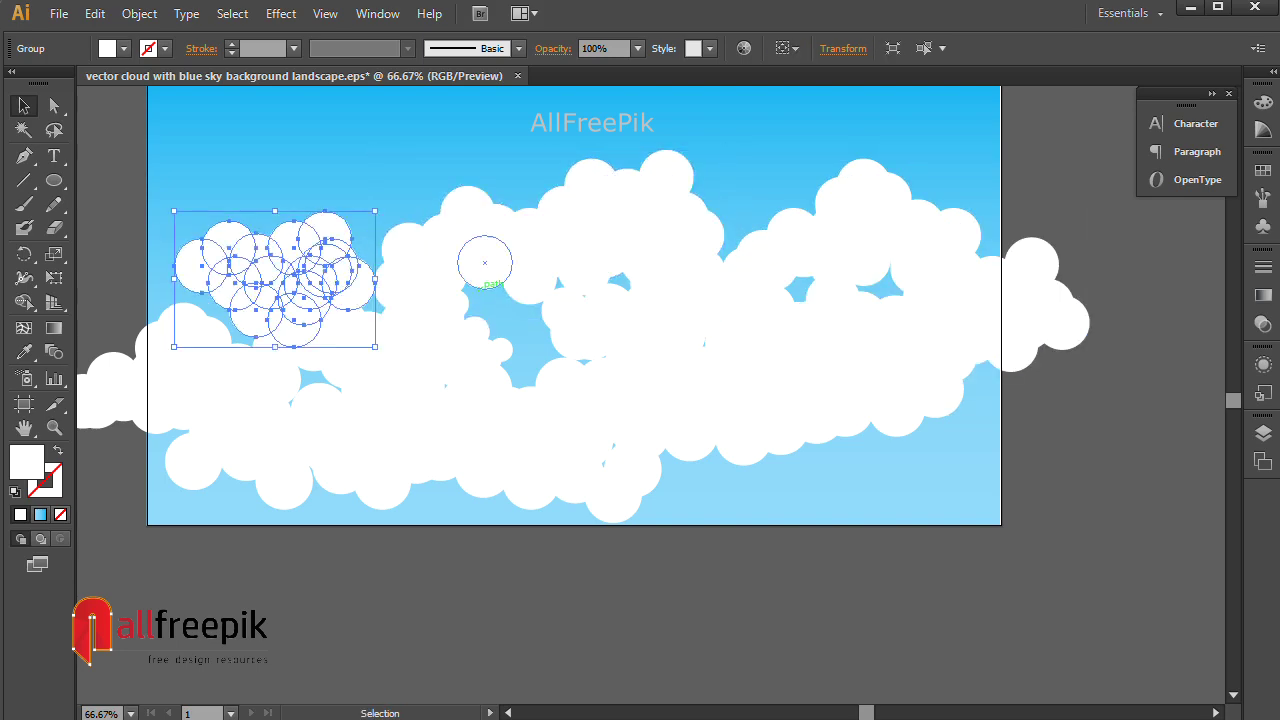
click(372, 14)
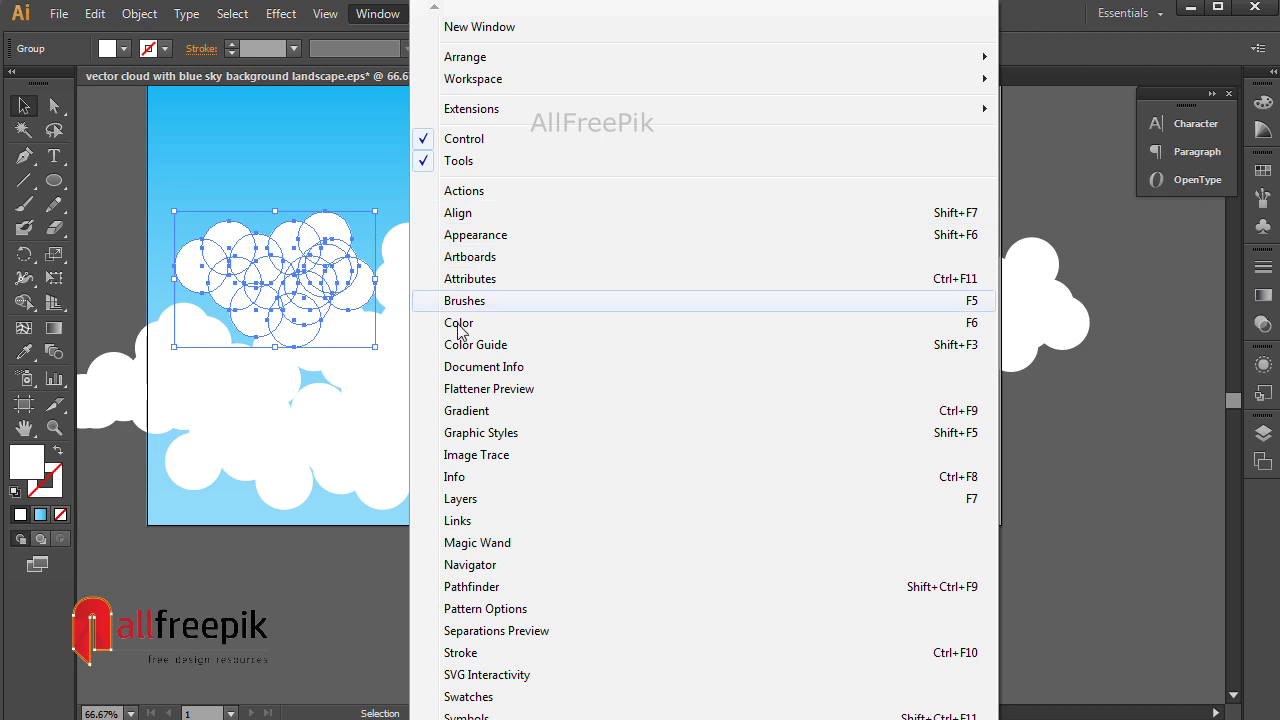
click(480, 588)
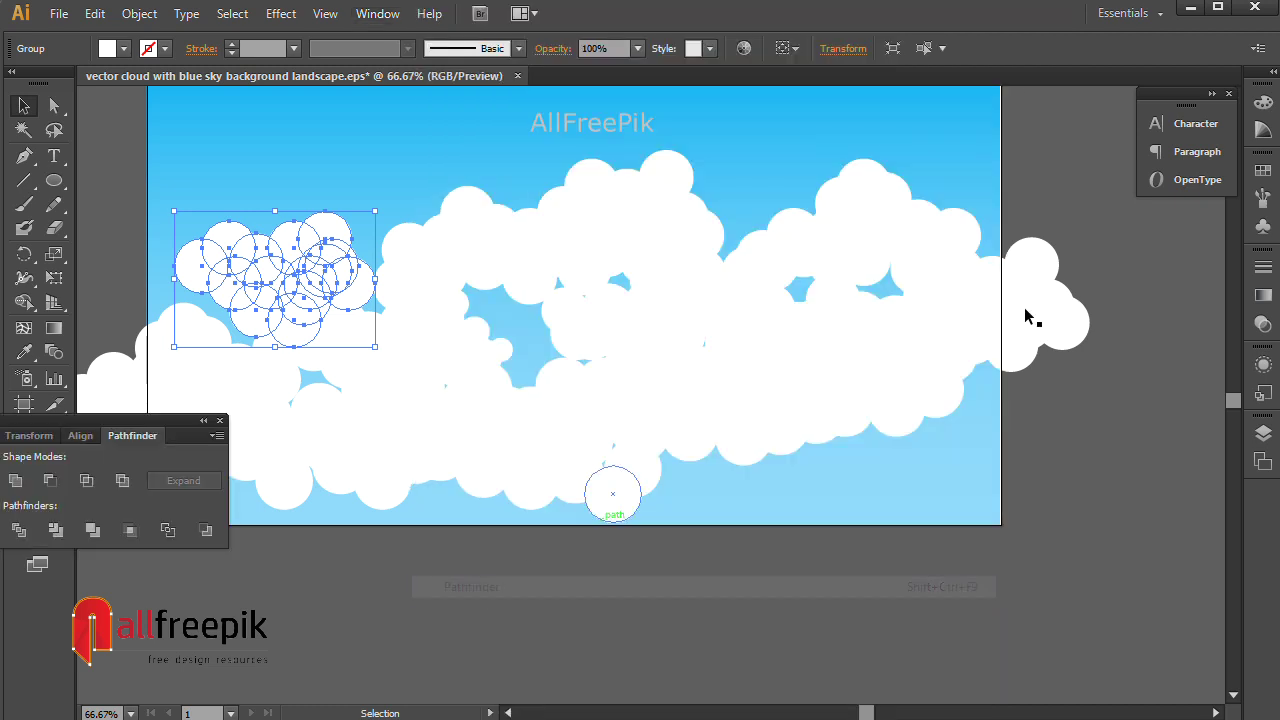
drag(168, 430, 1104, 450)
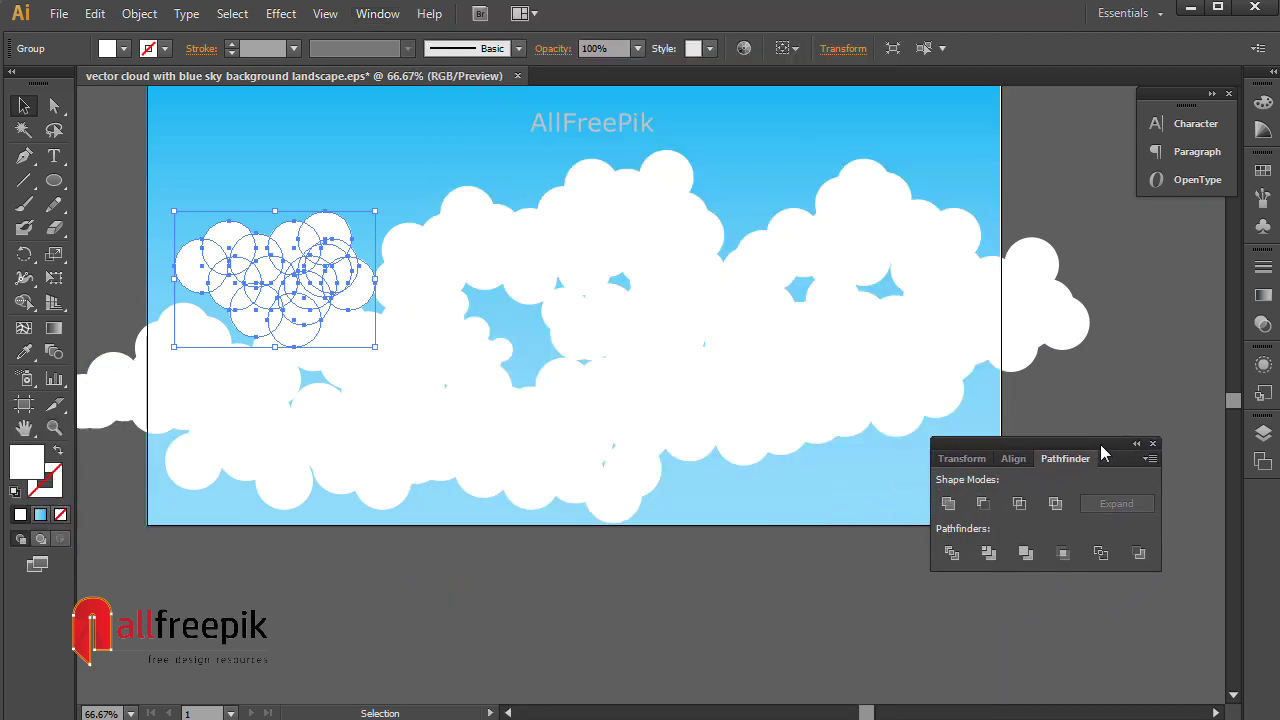
click(951, 503)
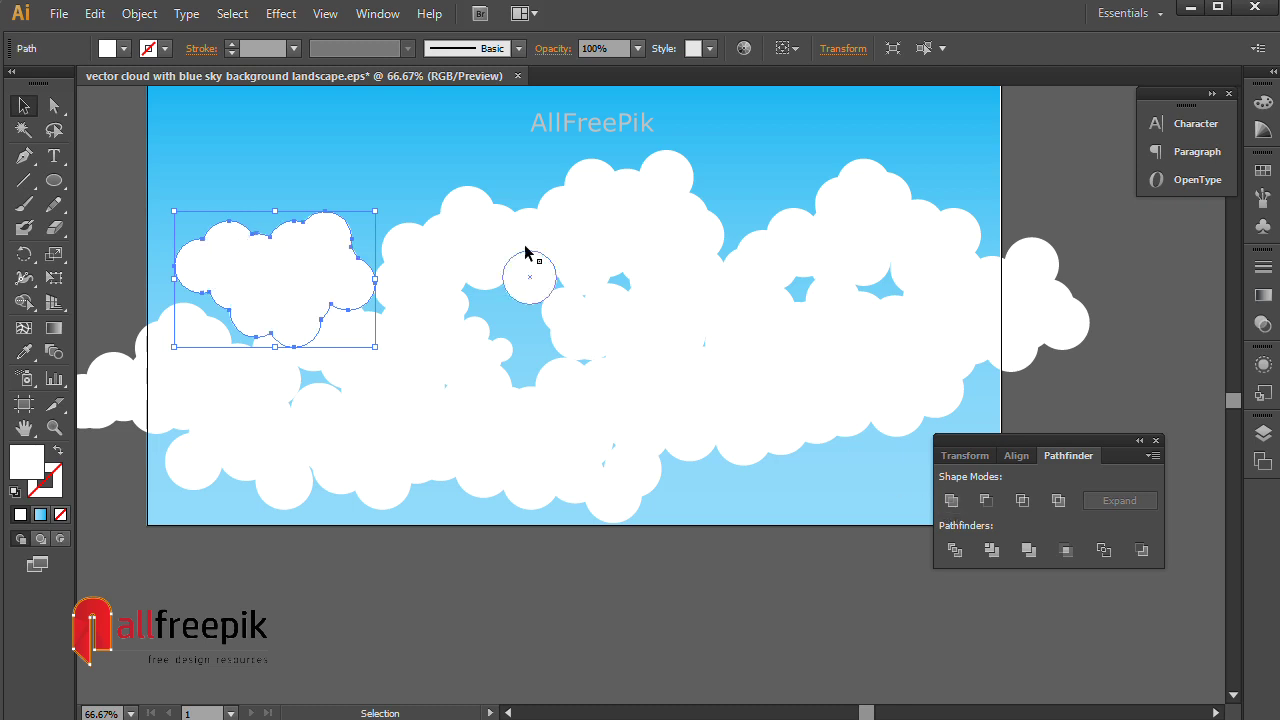
- Unite the circles of the upper middle, upper right and centre clouds, each cloud into its own single shape
click(529, 263)
click(953, 500)
click(837, 214)
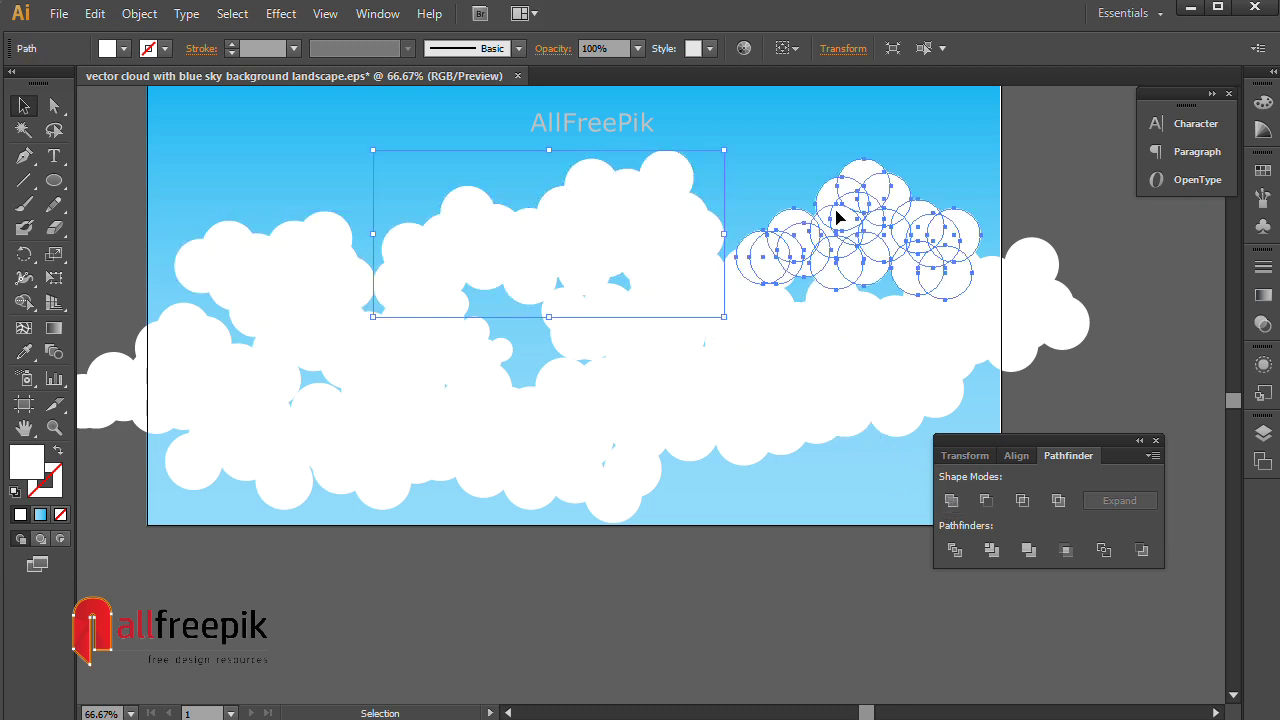
click(957, 502)
click(683, 340)
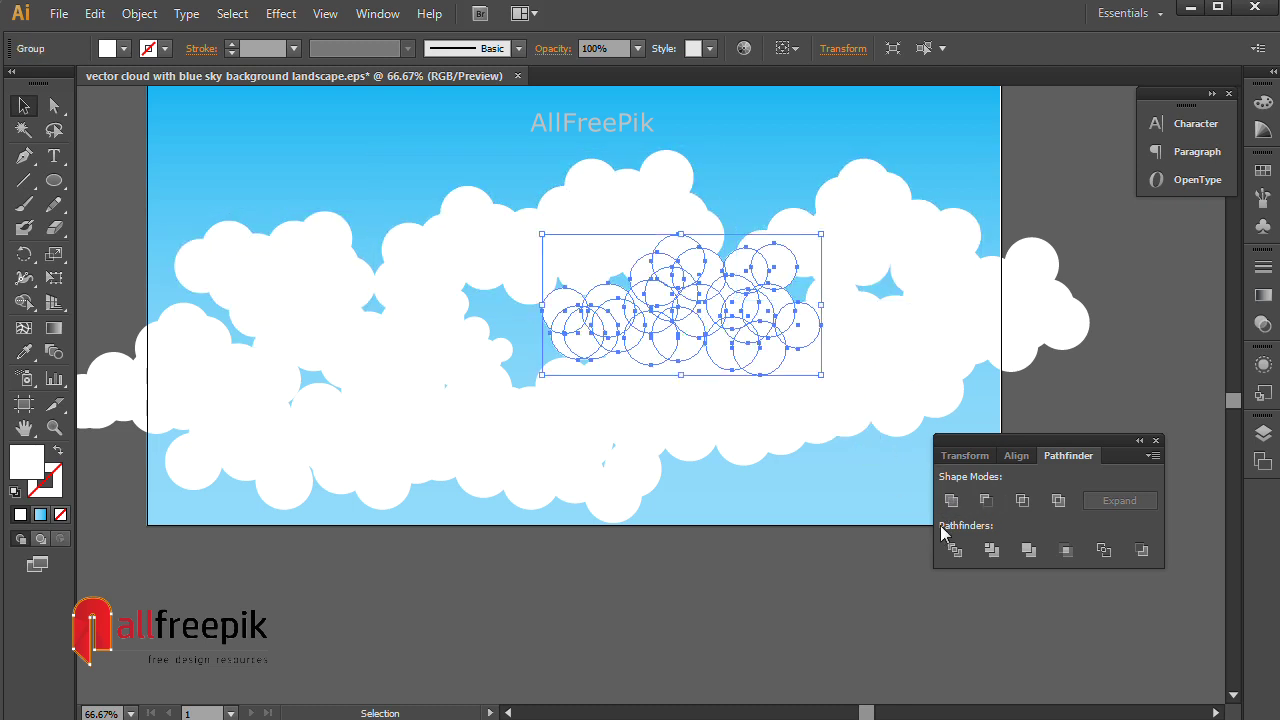
click(951, 500)
- Unite the circles of the right-edge, large lower, middle-left and left-edge clouds, each cloud into its own single shape
click(994, 291)
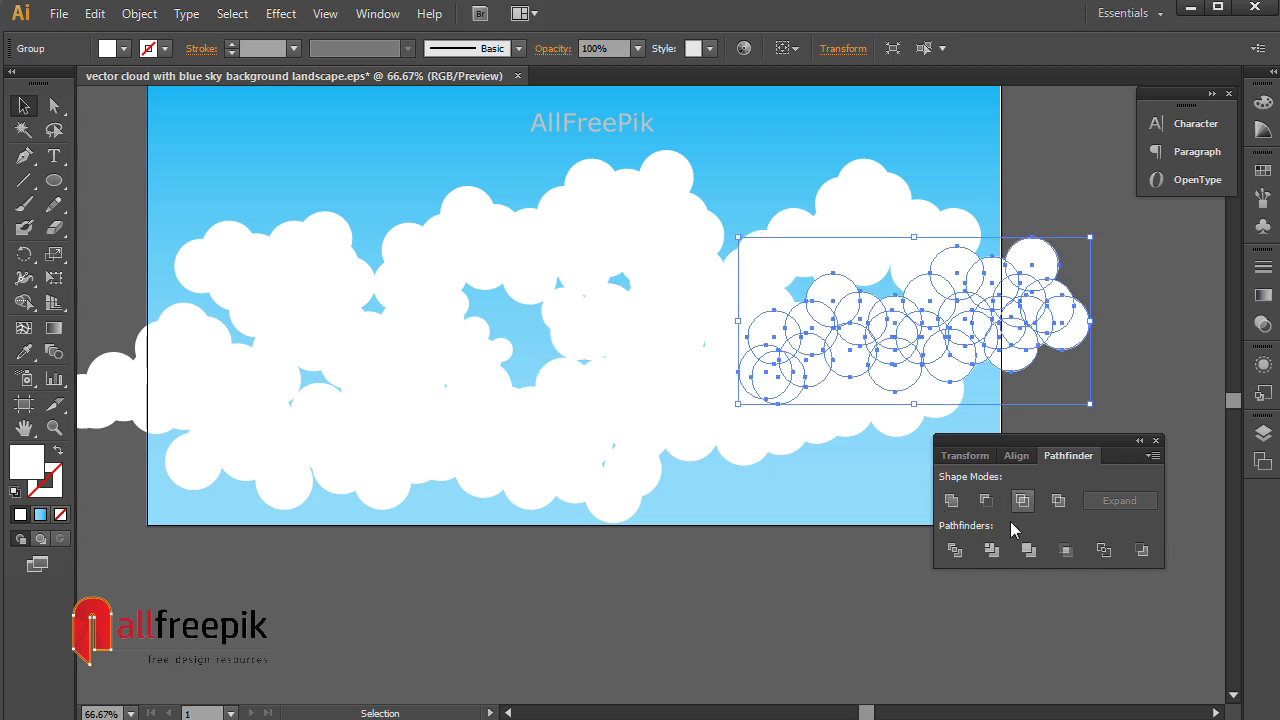
click(951, 500)
click(728, 442)
click(951, 500)
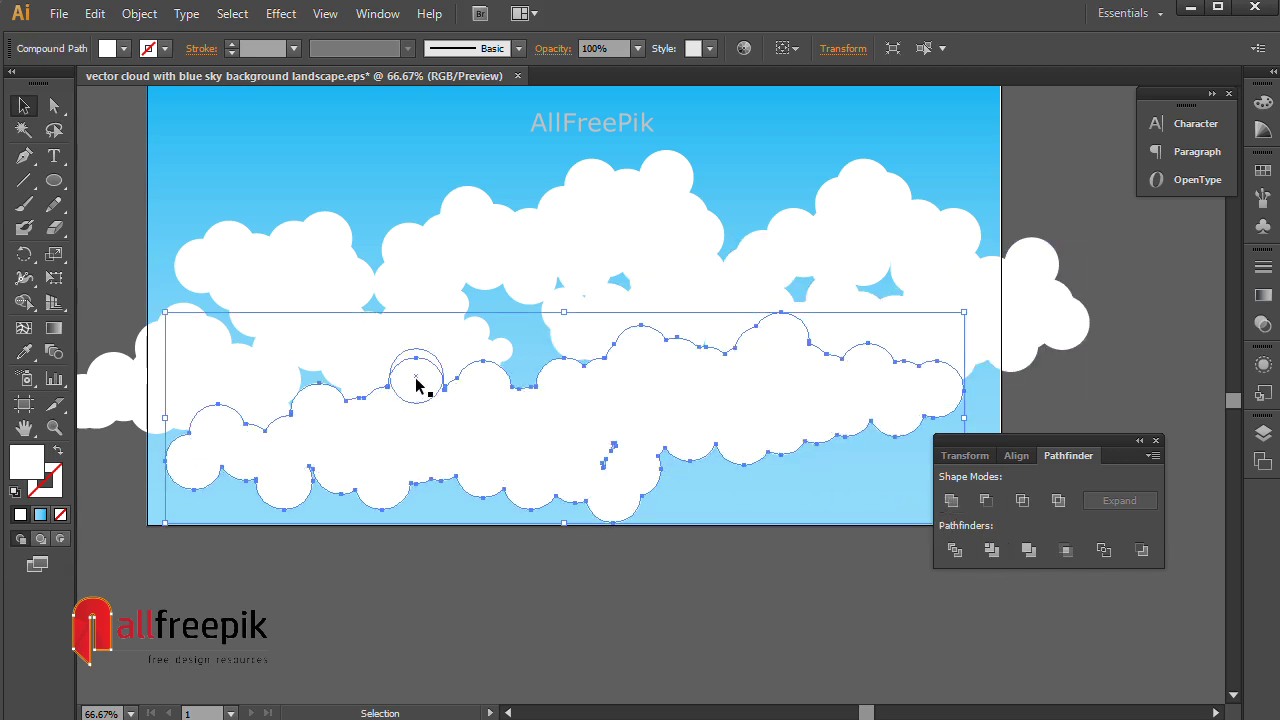
click(440, 370)
click(951, 500)
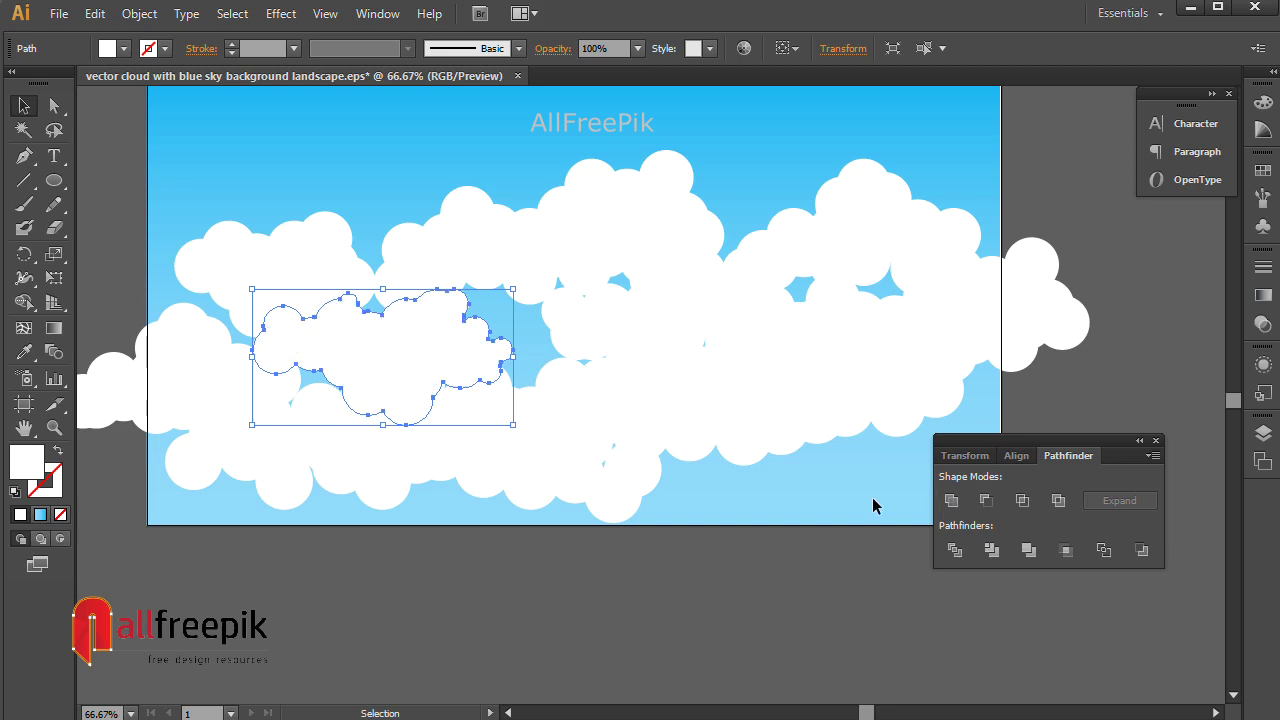
click(152, 376)
click(951, 500)
- Select all the cloud shapes together and fill them with the blue linear gradient at a 90° angle
click(505, 438)
shift+click(396, 358)
shift+click(447, 272)
shift+click(622, 302)
shift+click(923, 265)
shift+click(1010, 298)
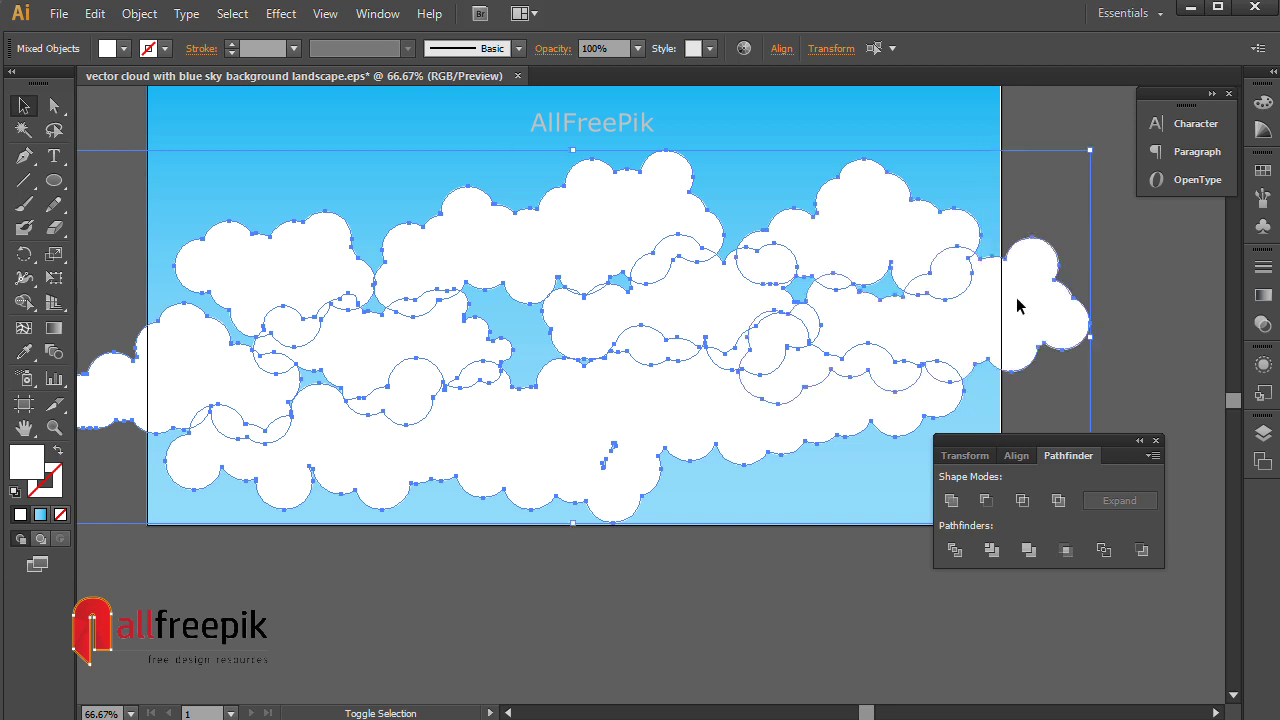
click(1263, 296)
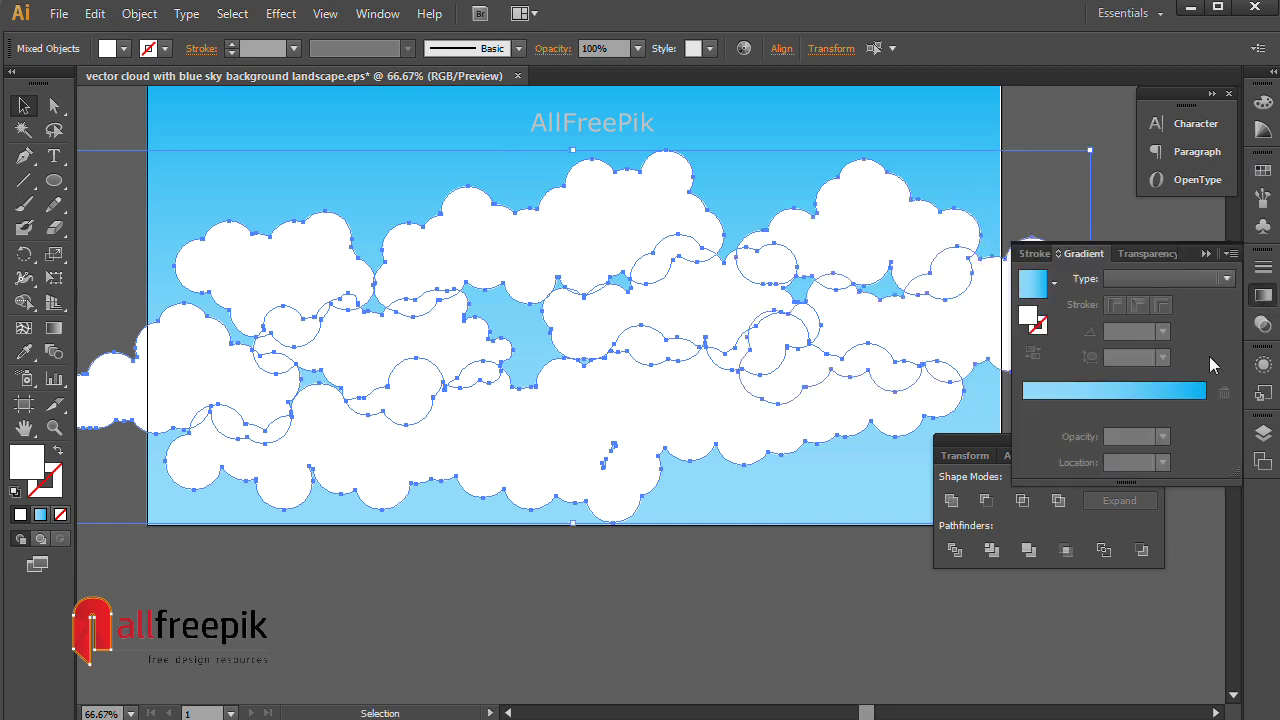
click(1149, 398)
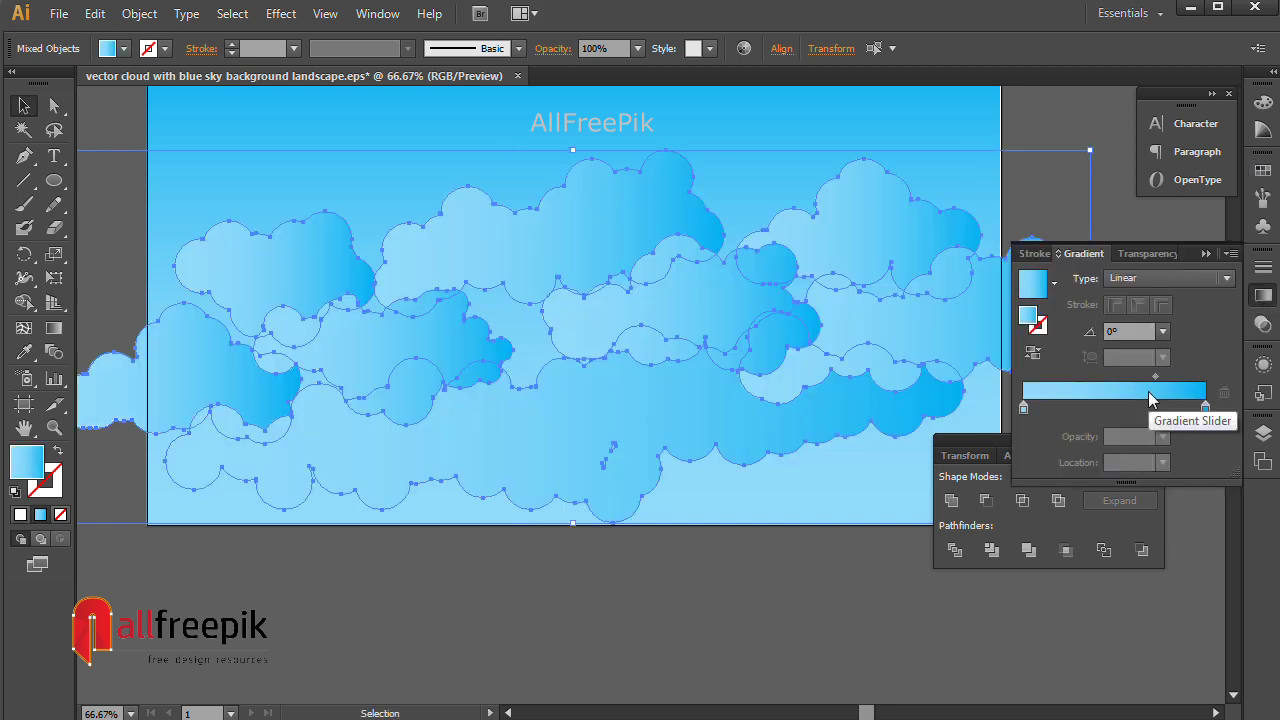
click(1165, 340)
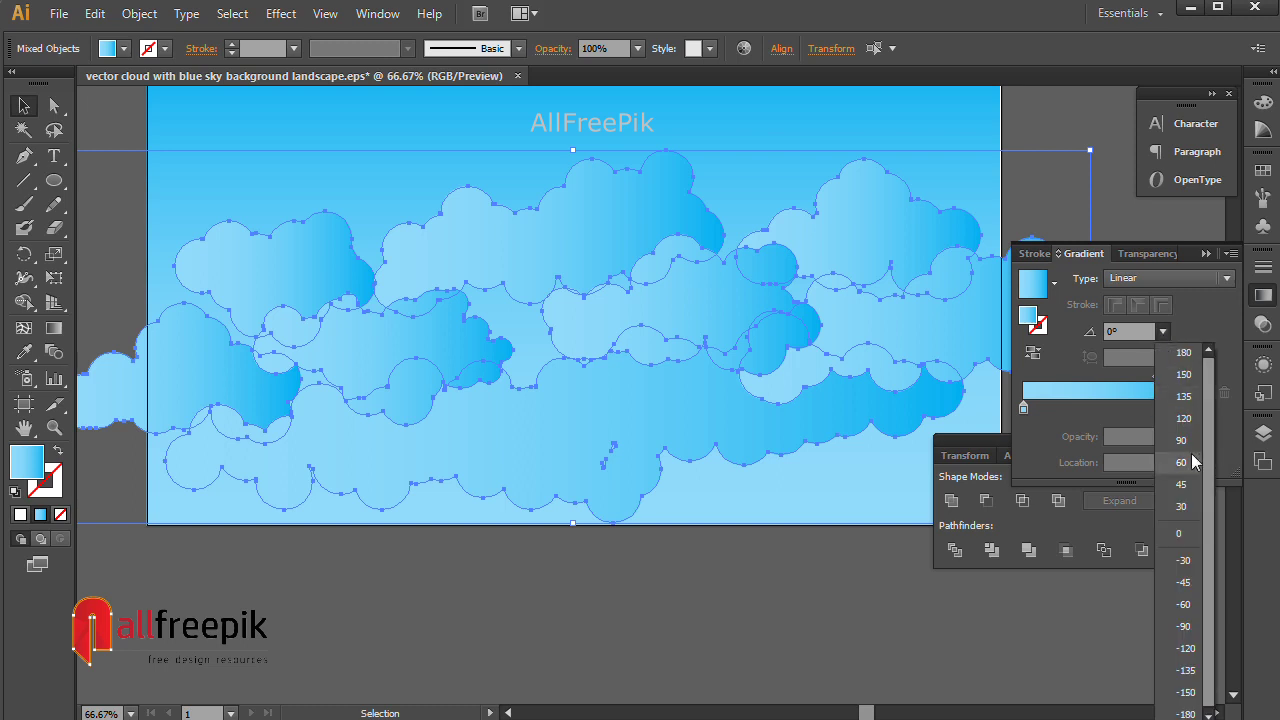
click(1178, 449)
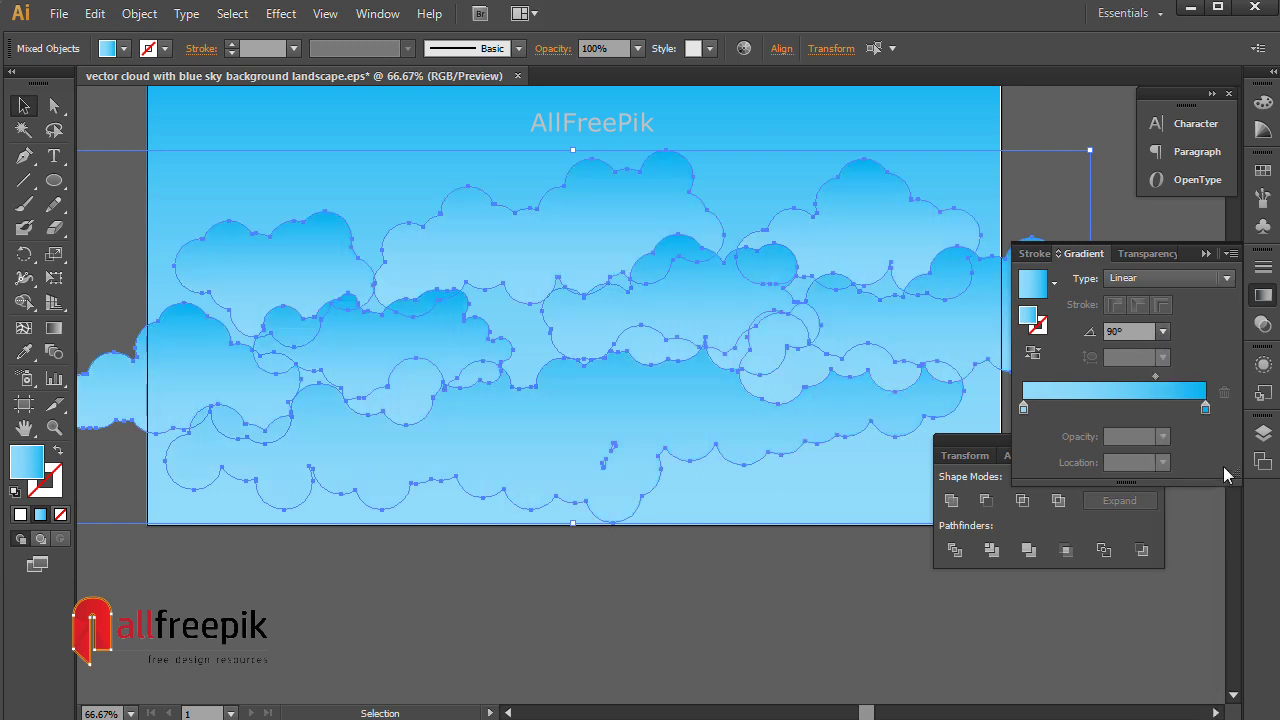
- Change the darker blue stop of the clouds' gradient to white
click(1206, 410)
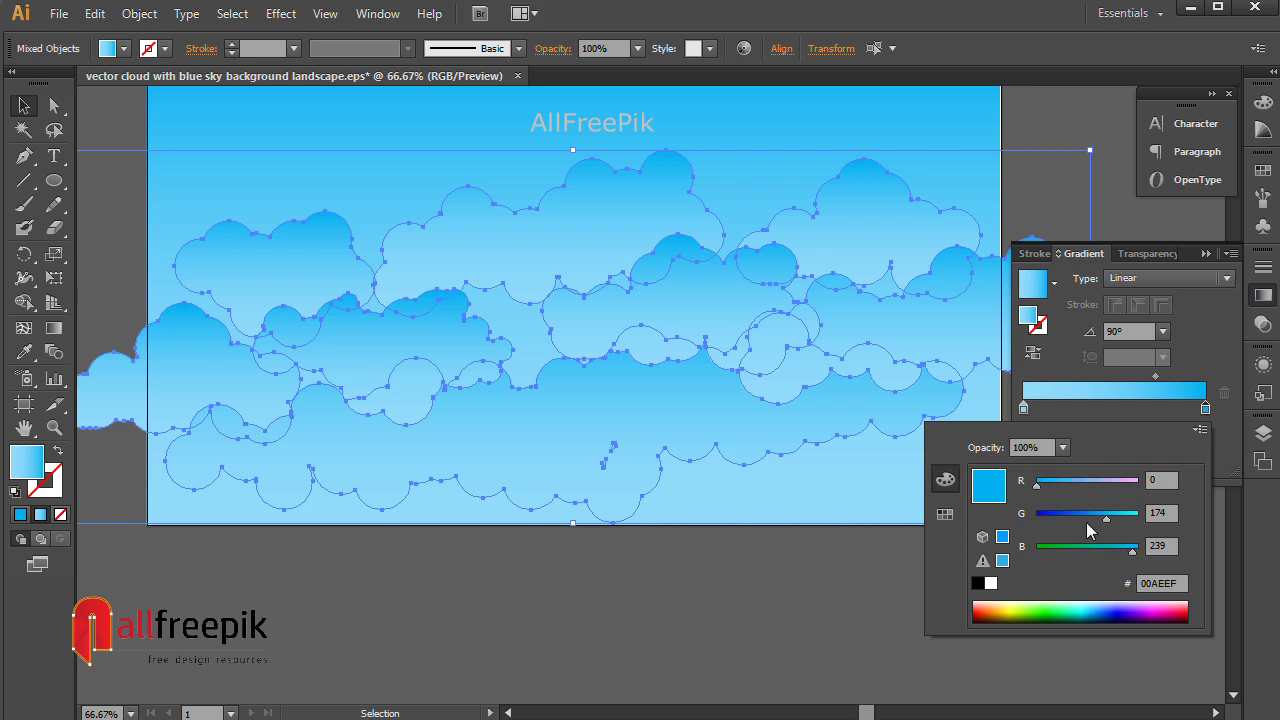
click(945, 515)
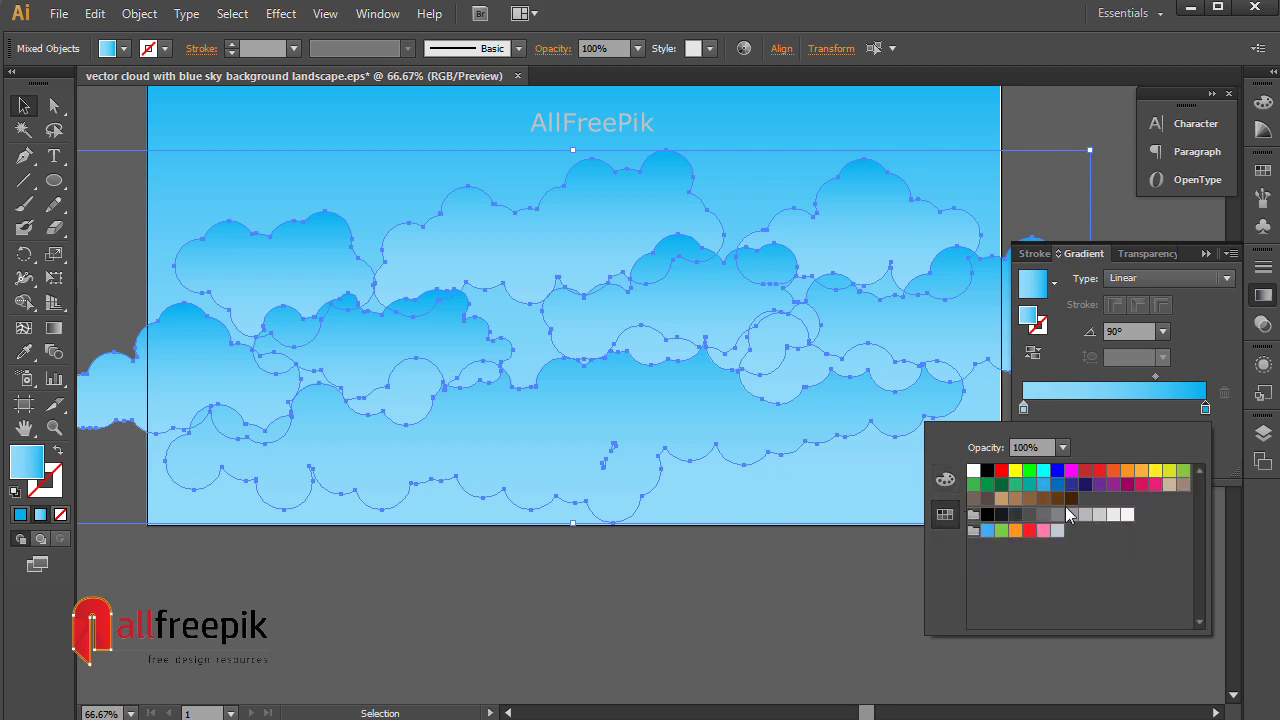
click(974, 472)
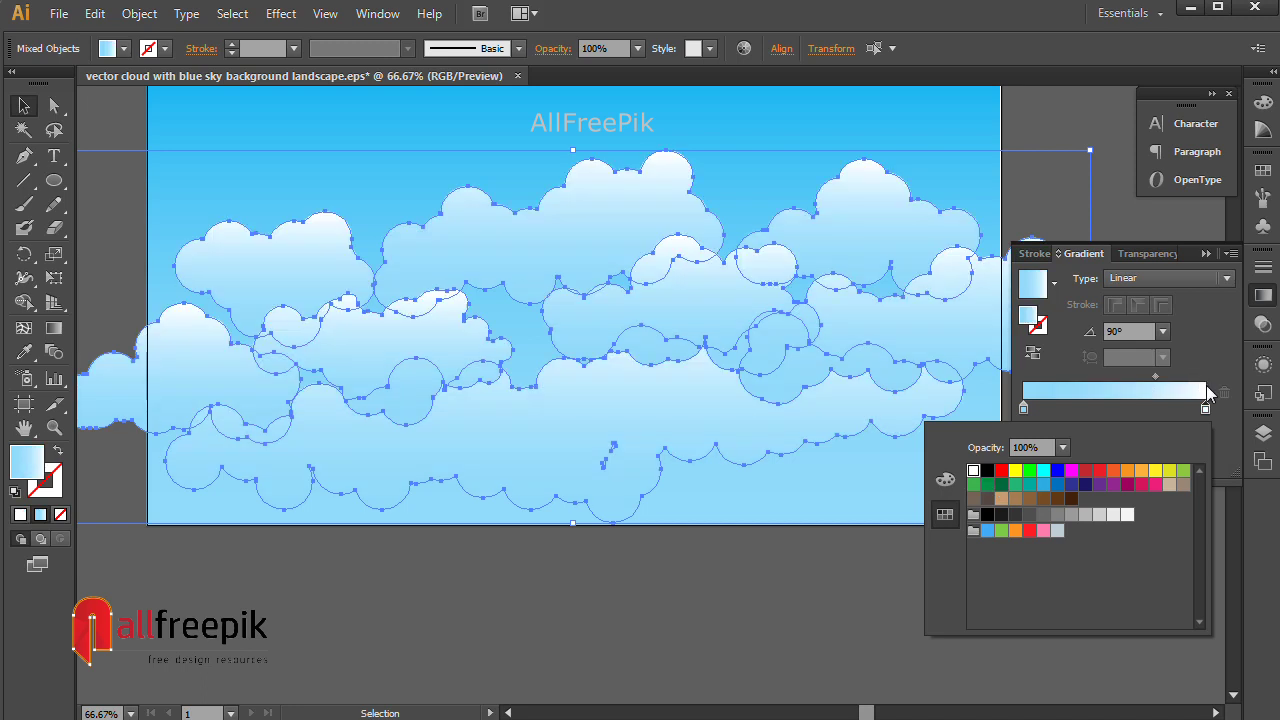
click(1203, 340)
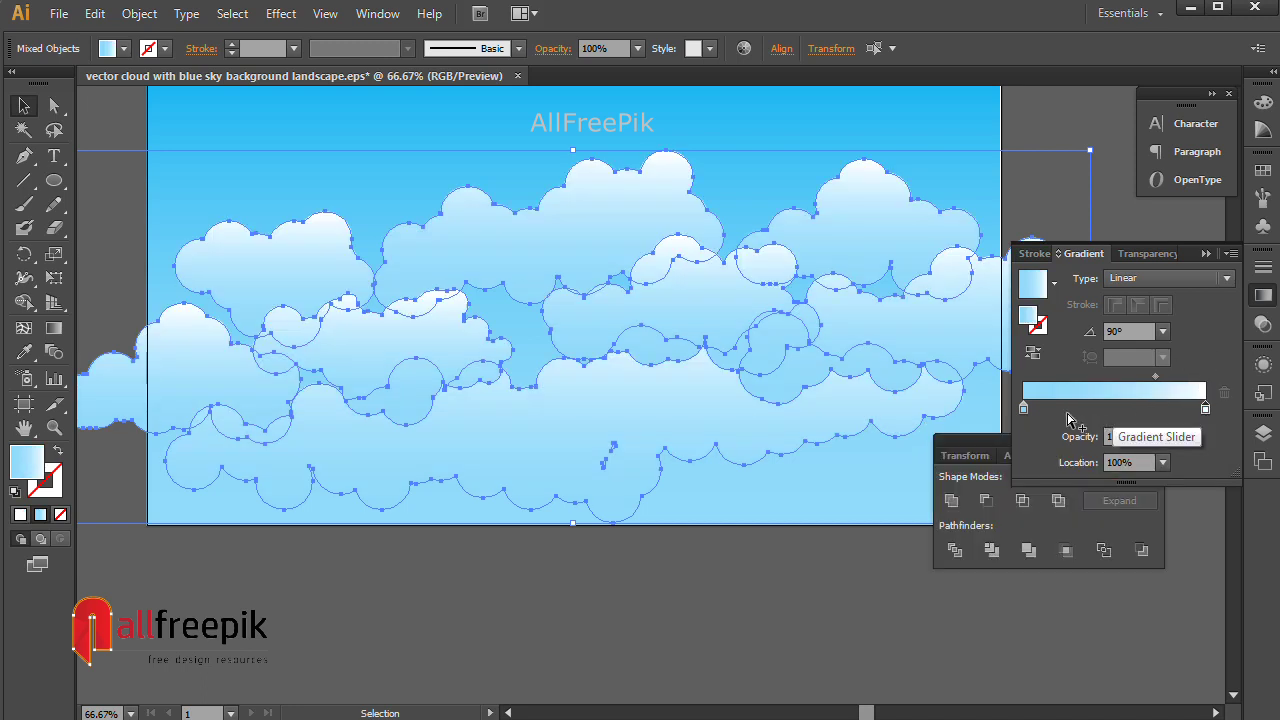
- Switch the light blue stop of the clouds' gradient to CMYK sliders and set its cyan value to 40%
double_click(1024, 410)
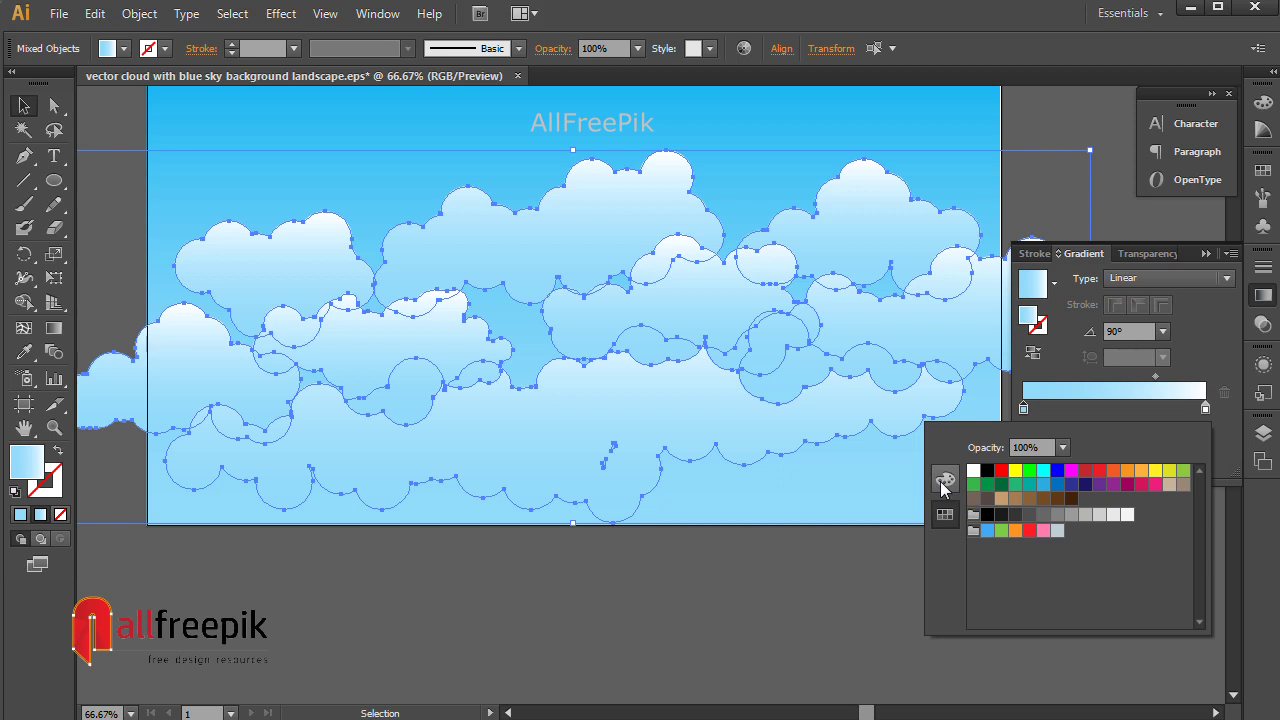
click(945, 481)
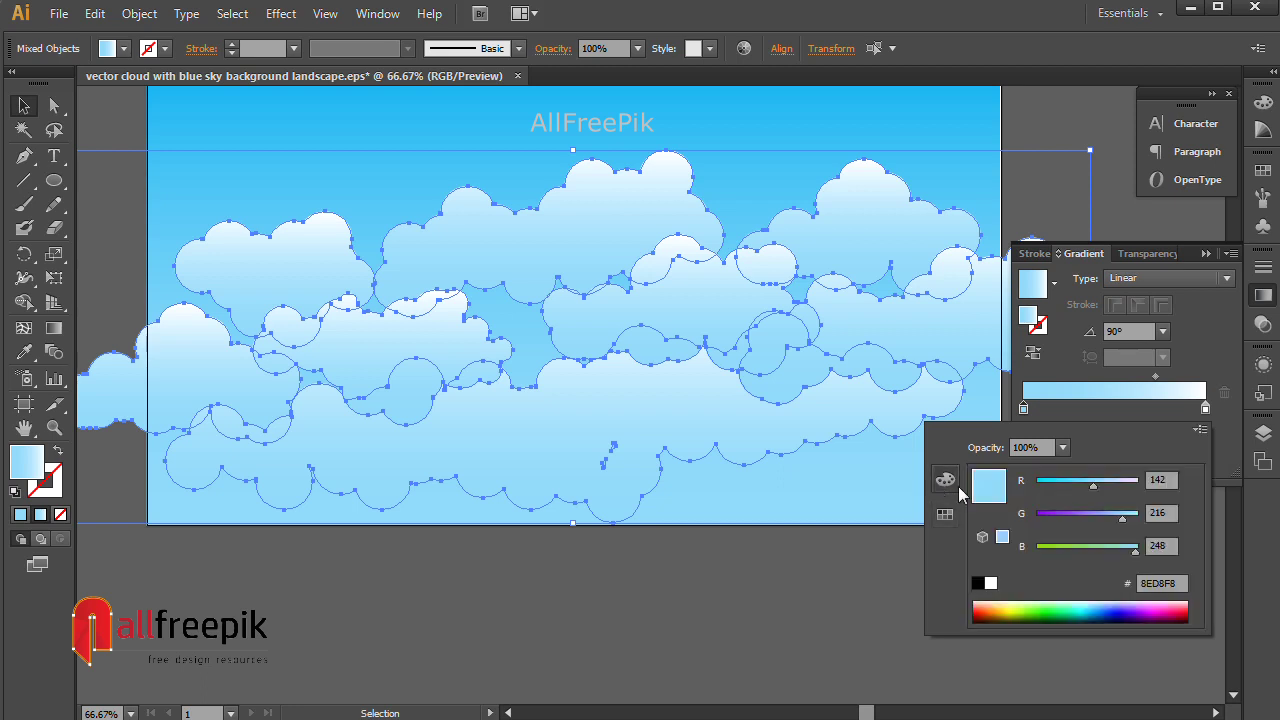
click(1199, 430)
click(1114, 500)
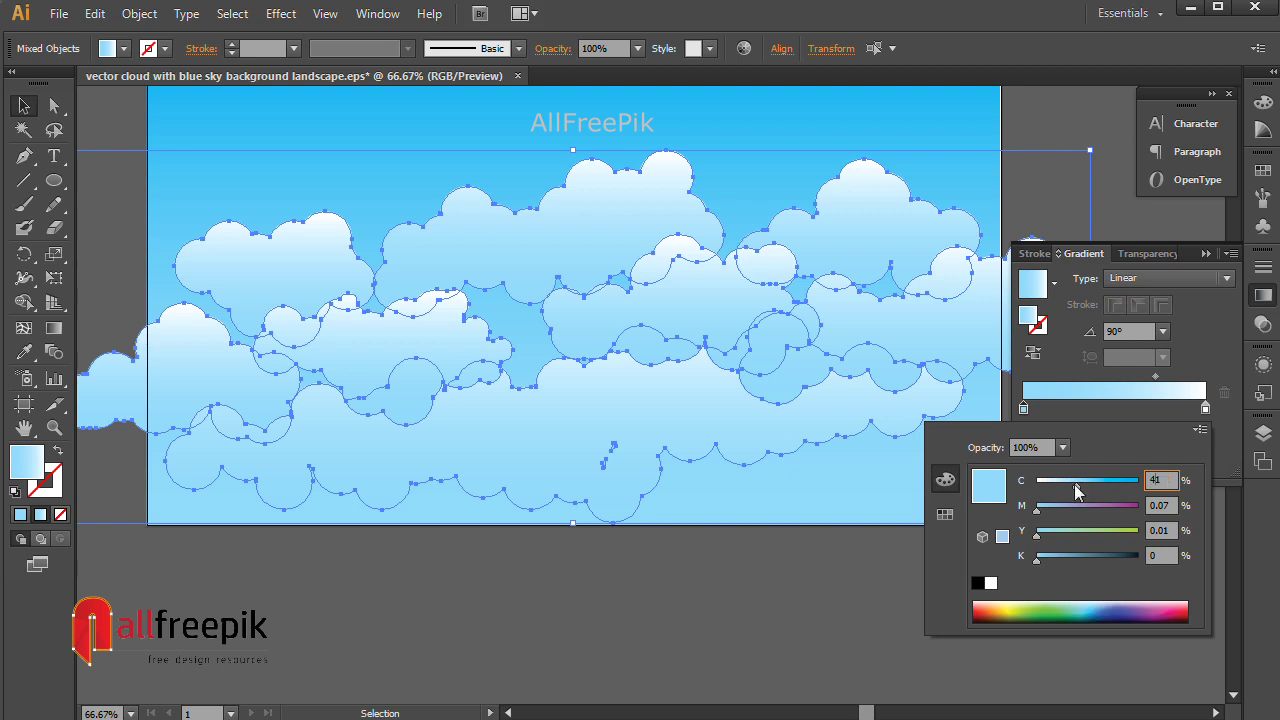
key(Return)
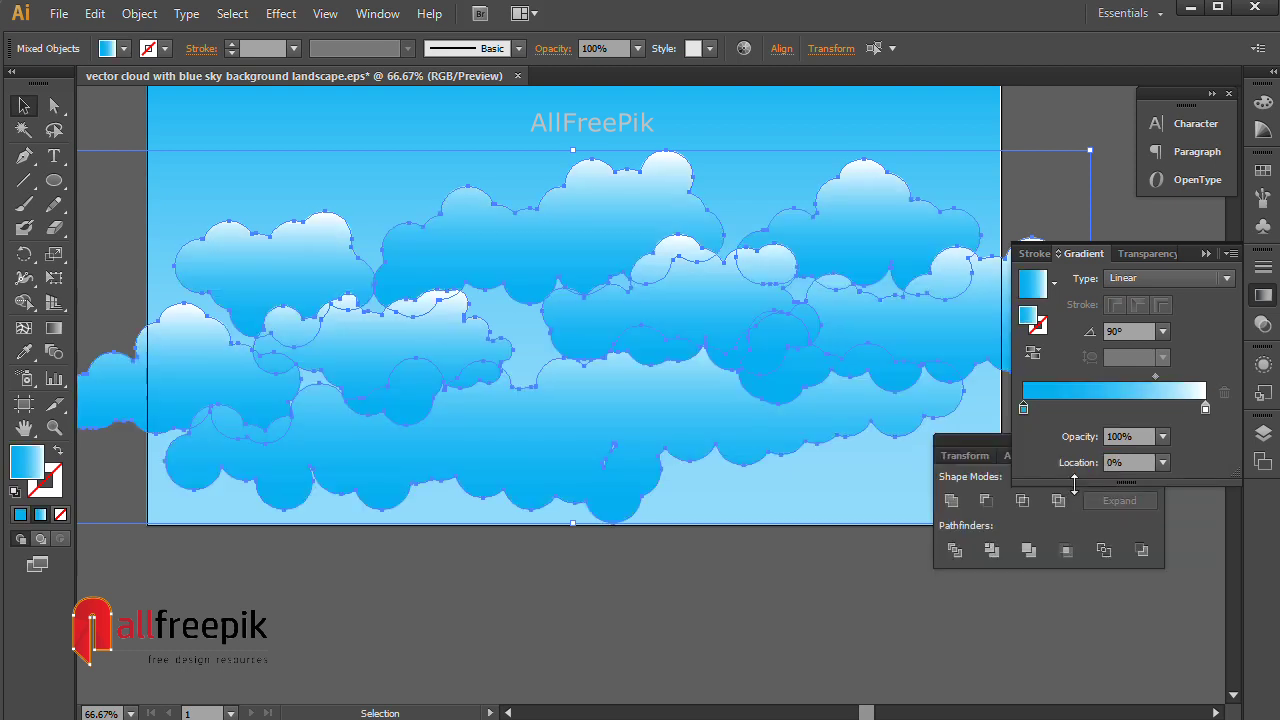
key(shift+Right)
double_click(1023, 408)
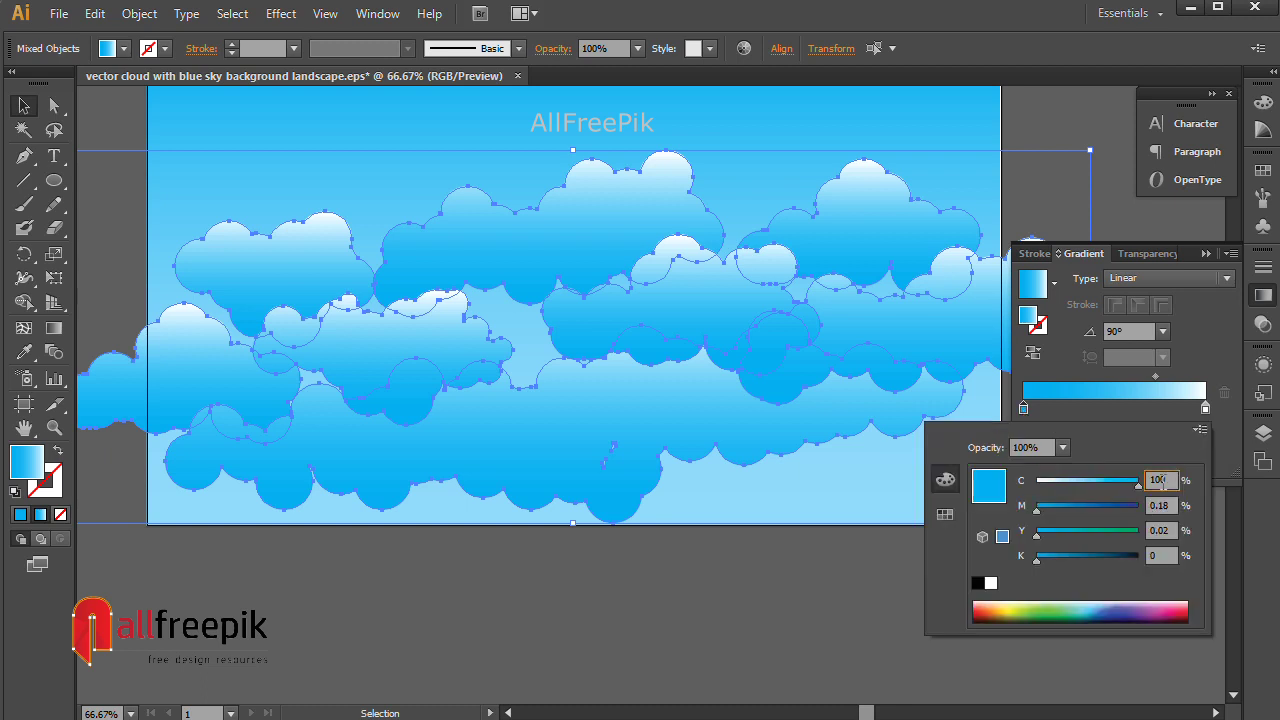
text(40)
key(Tab)
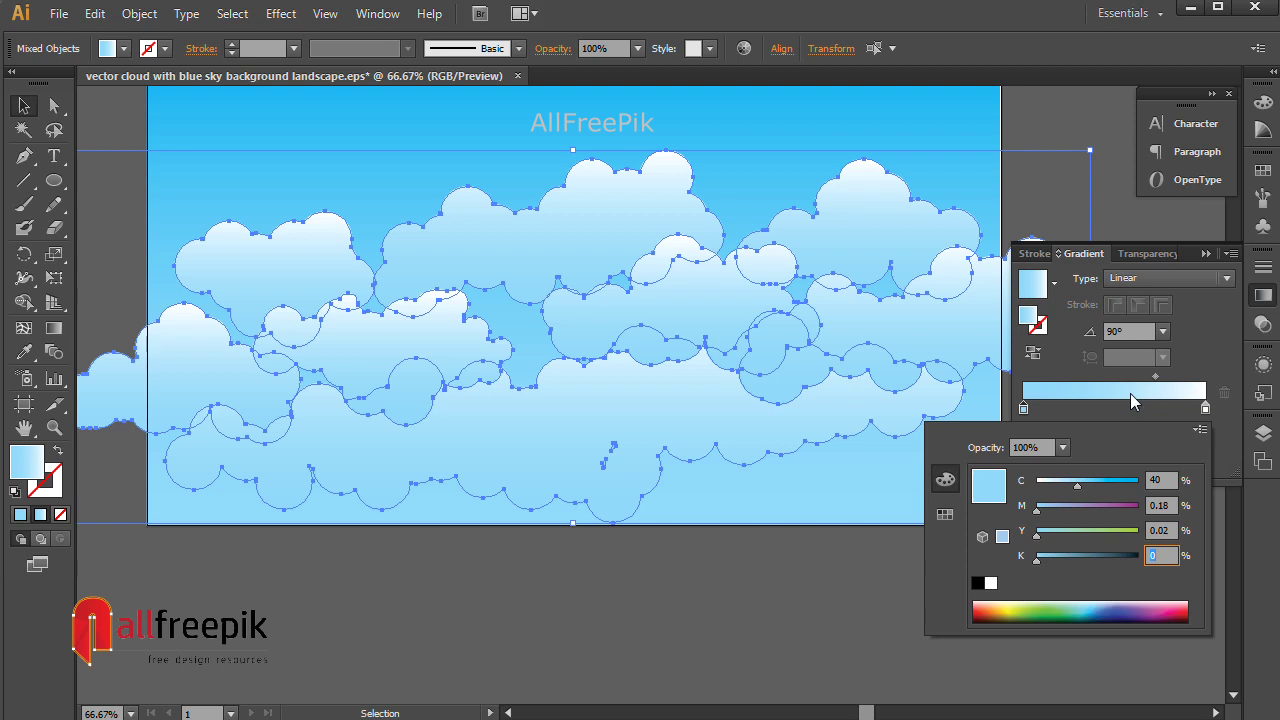
key(Return)
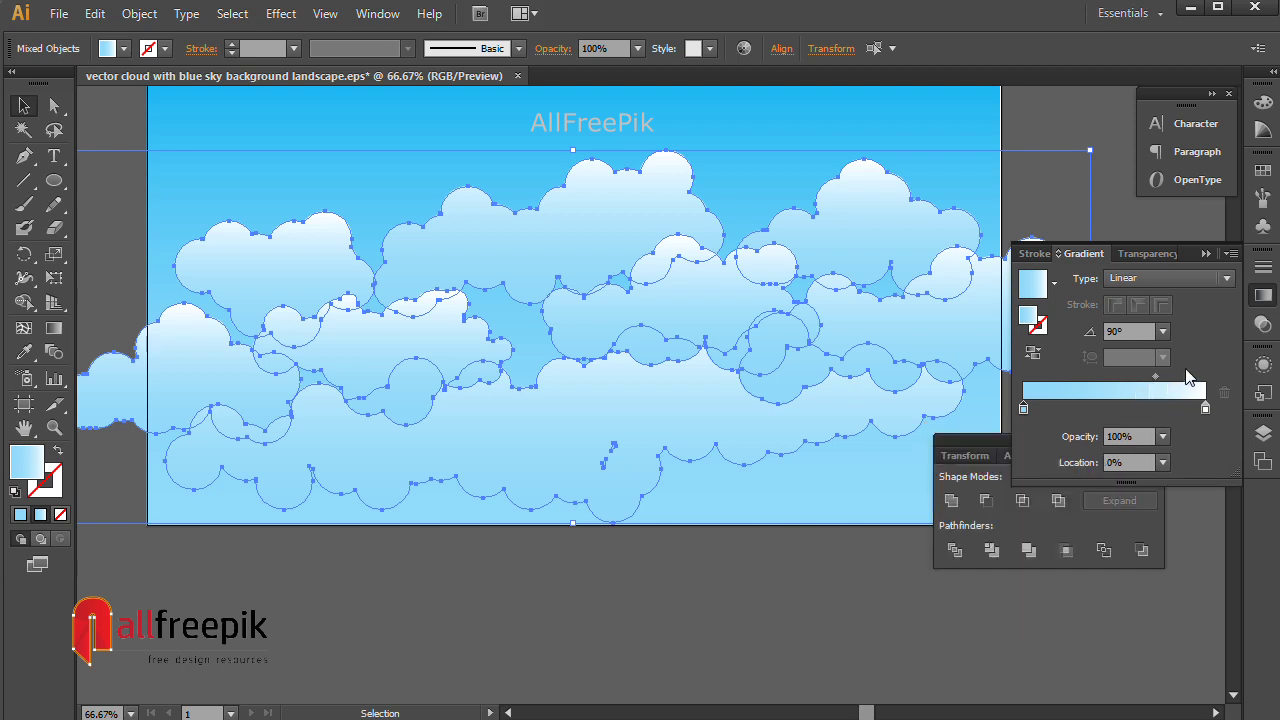
- Select only the upper-left cloud and move its gradient midpoint to about 61%
click(806, 608)
click(298, 267)
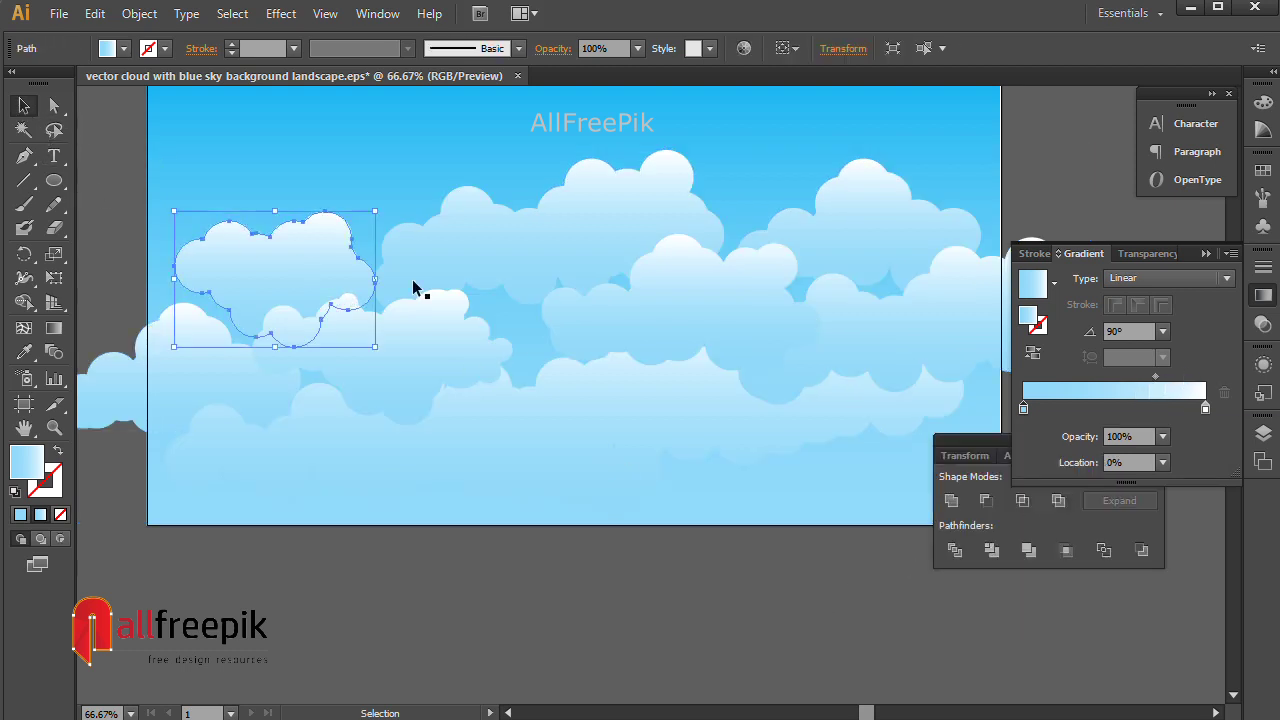
click(1156, 378)
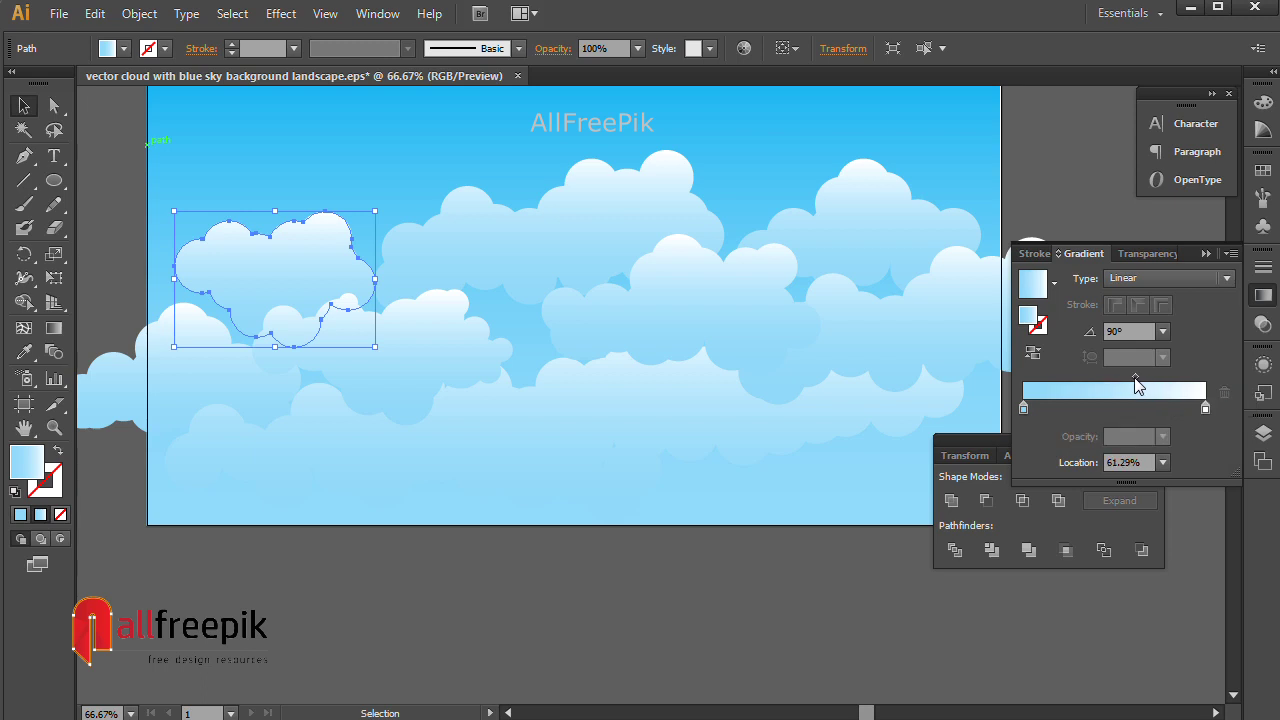
- Shift the gradient midpoints of the upper-centre, upper-right and middle clouds toward the light blue stop, placing the middle cloud's at about 67%
click(617, 237)
mouse_move(1150, 377)
mouse_down()
mouse_move(1106, 379)
mouse_move(1147, 377)
mouse_up()
click(966, 280)
click(748, 333)
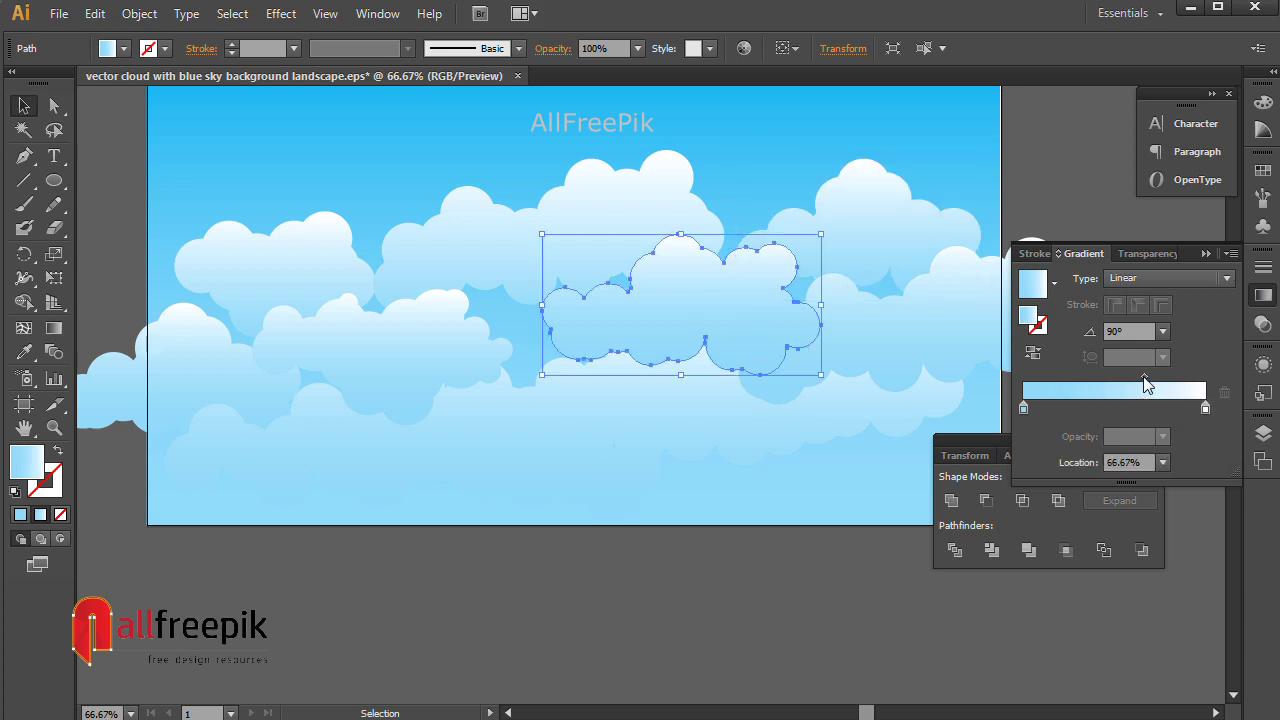
- Move the gradient midpoint to about 59% on the right cloud and 64% on the left-centre cloud, and lower the far-left cloud's midpoint
click(951, 309)
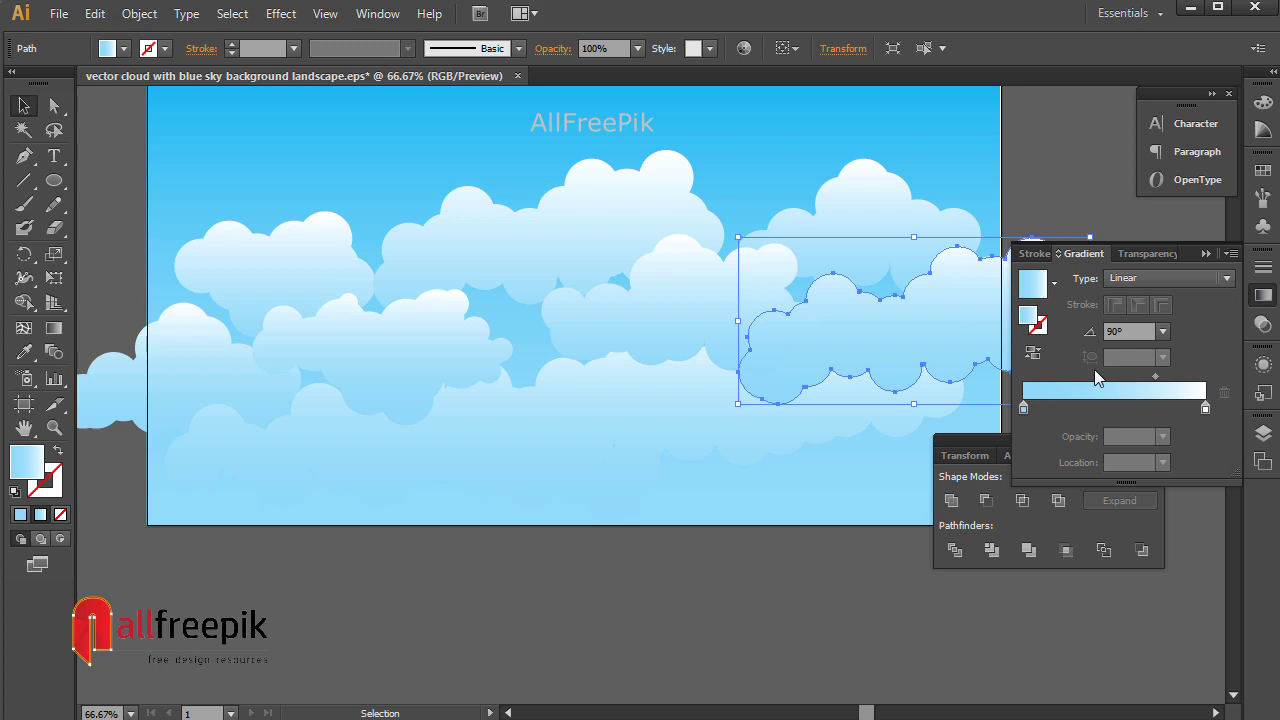
drag(1155, 377, 1128, 377)
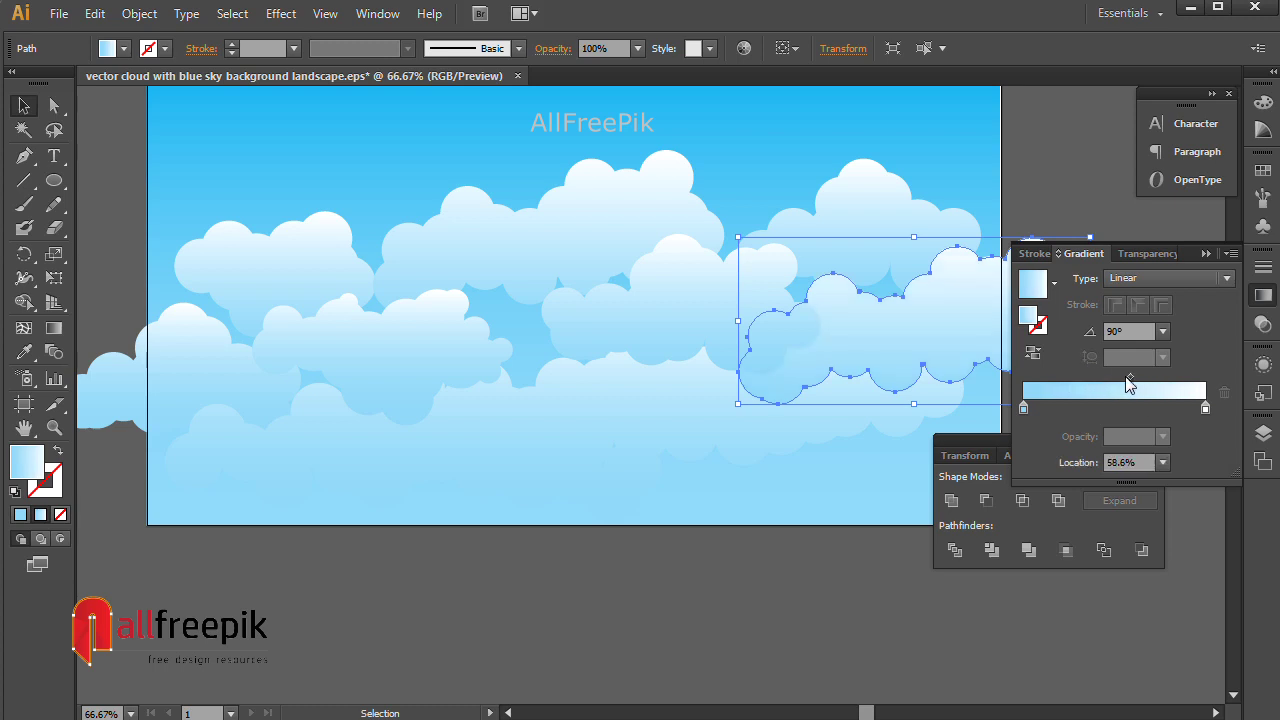
click(346, 349)
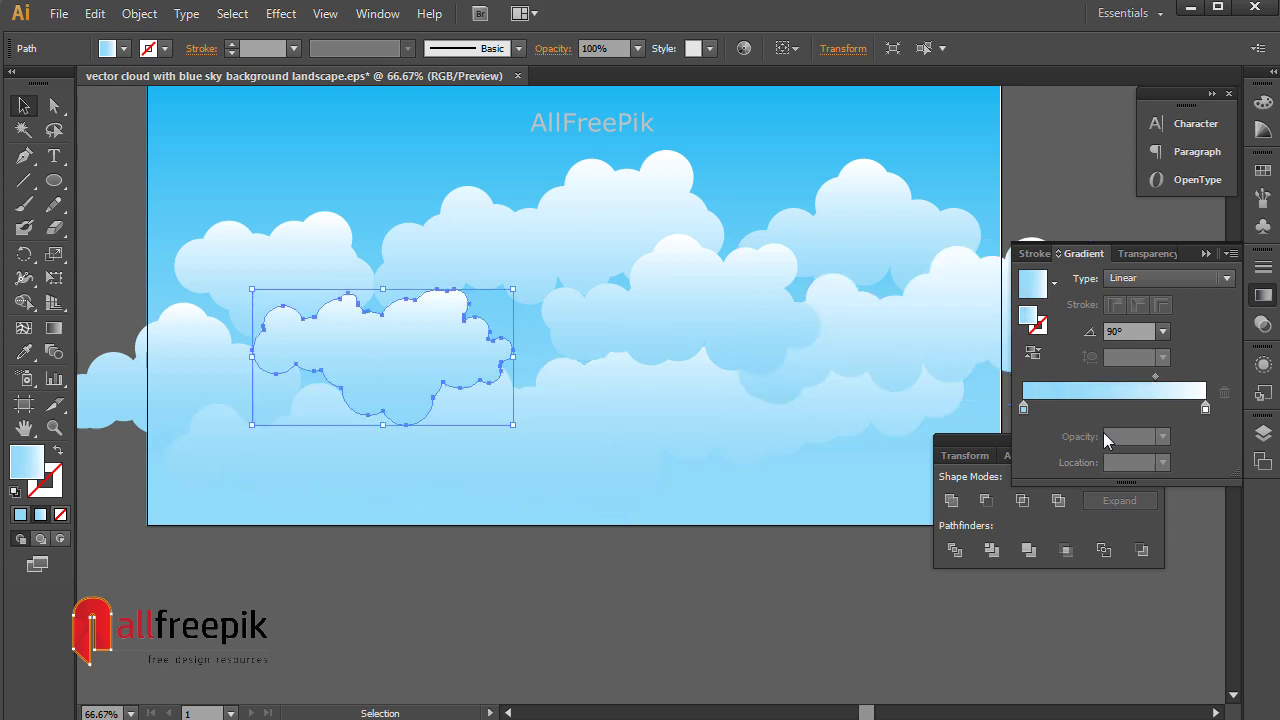
drag(1156, 378, 1141, 378)
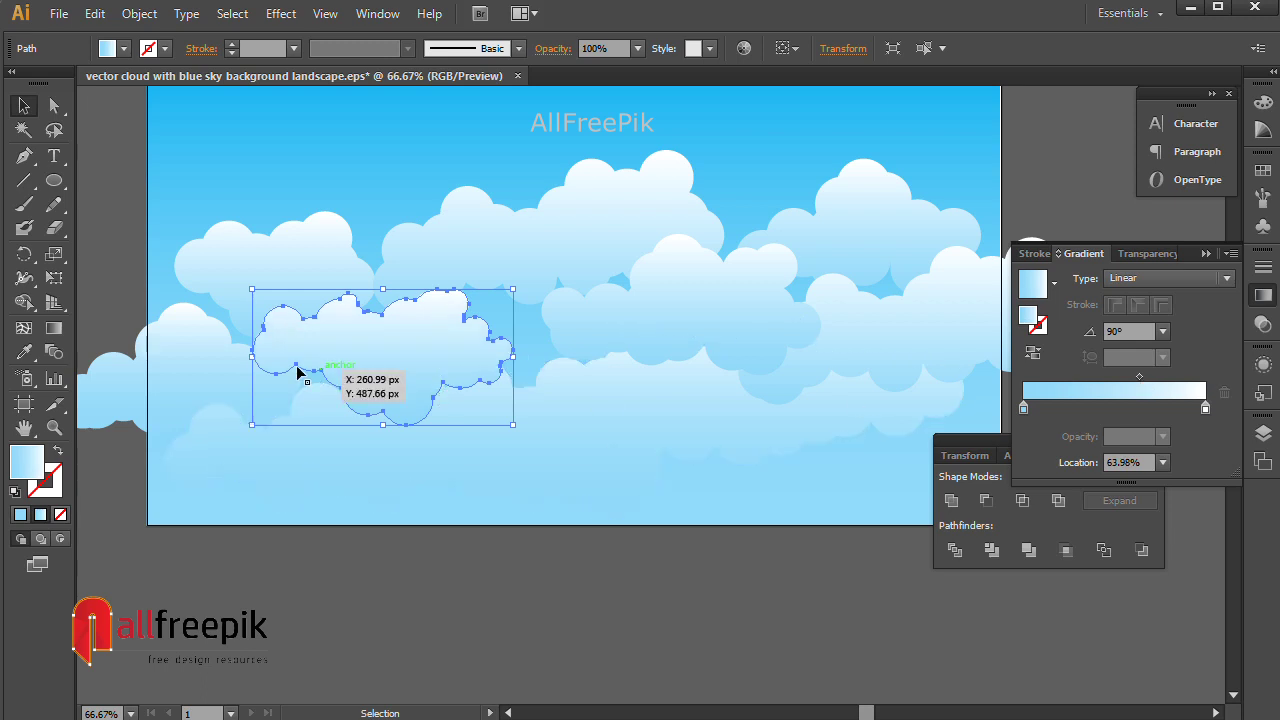
click(266, 371)
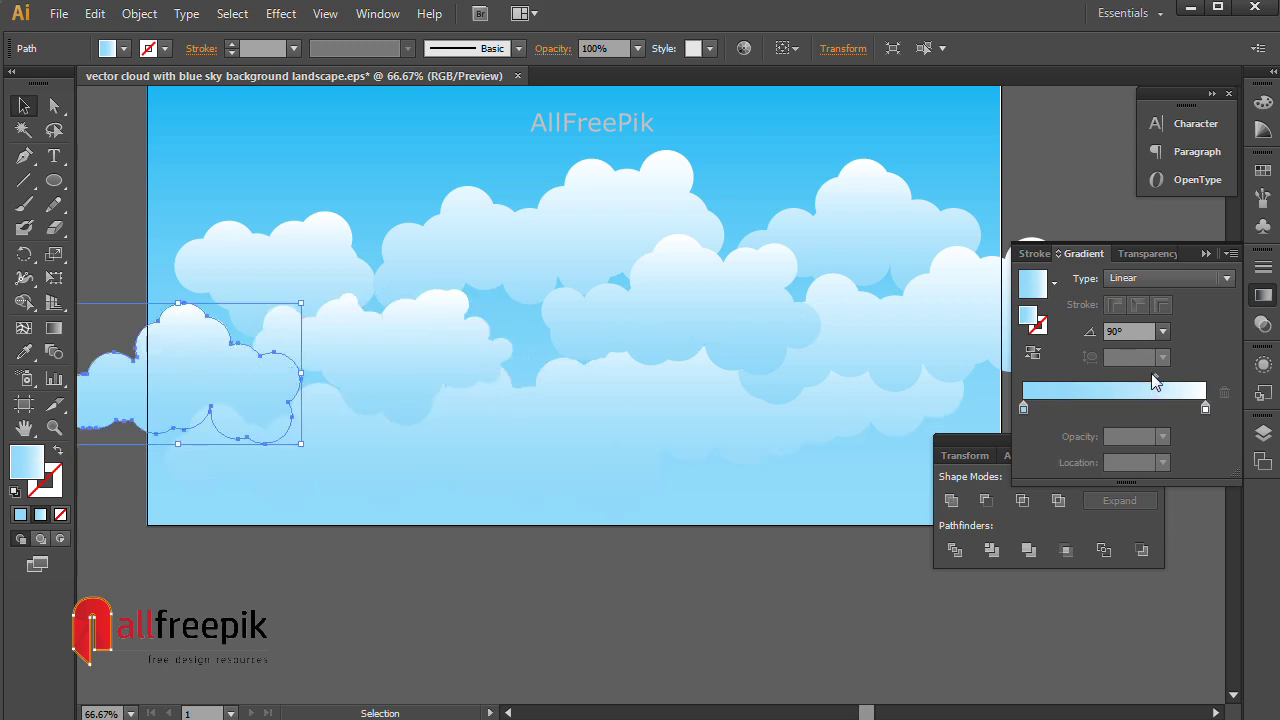
drag(1155, 377, 1134, 375)
- Bring the large bottom cloud to the front of the other clouds
click(671, 434)
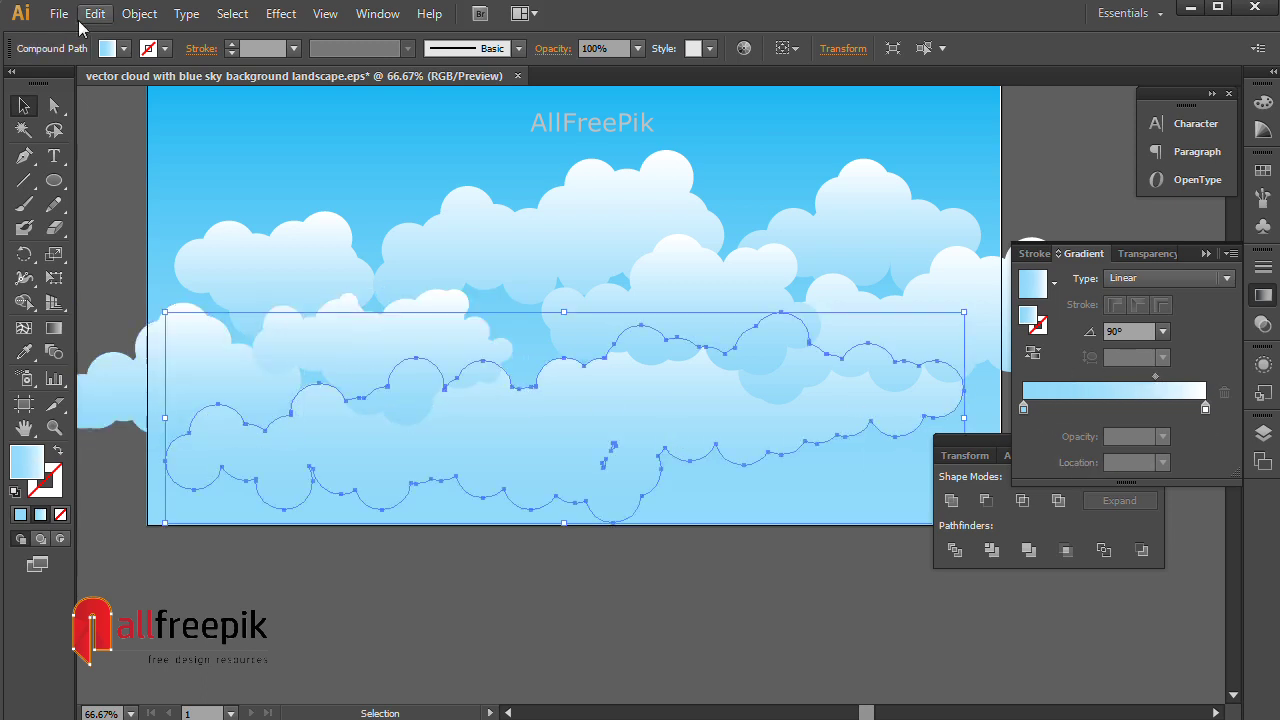
click(137, 13)
mouse_move(165, 59)
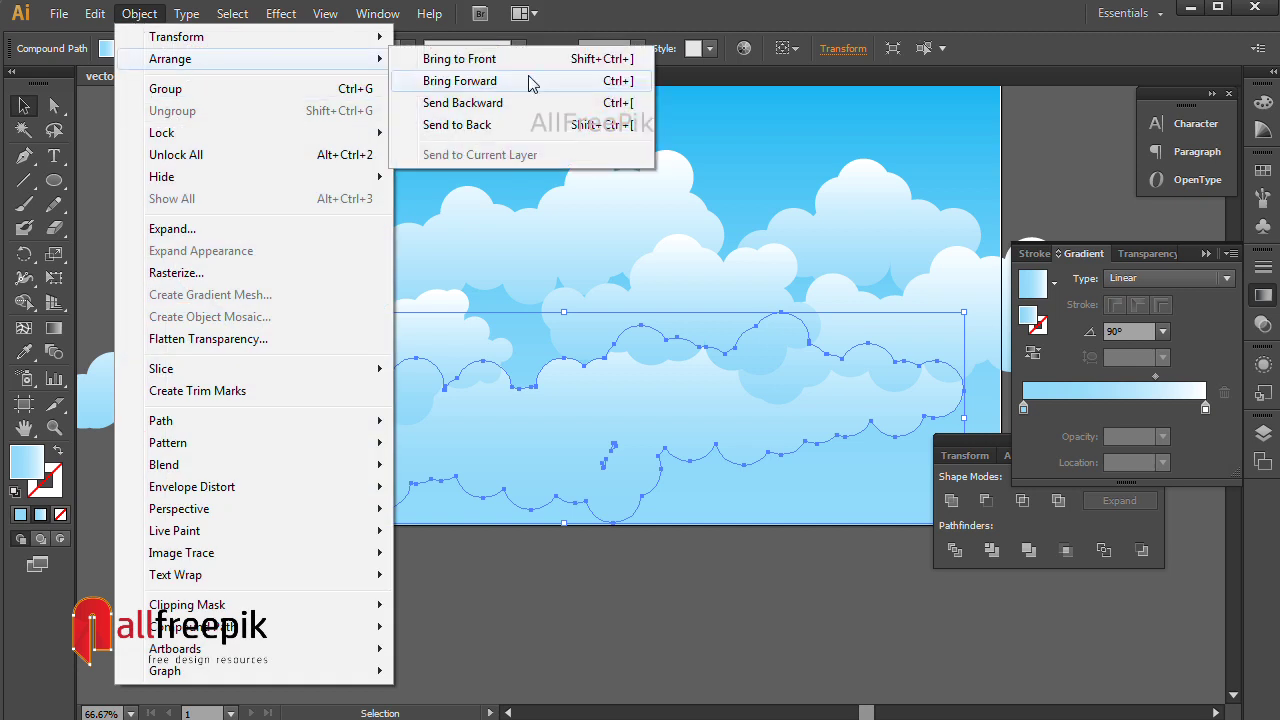
click(505, 59)
click(838, 685)
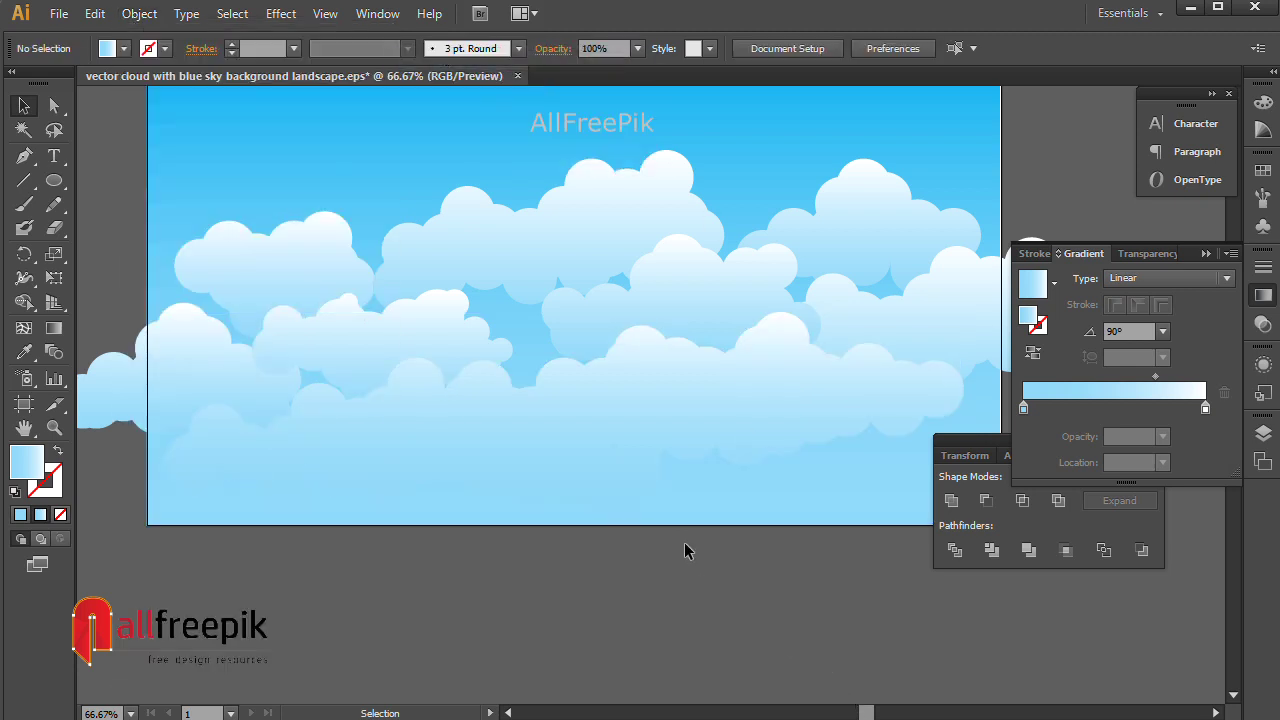
- Move the large bottom cloud's gradient midpoint to about 59%
click(672, 434)
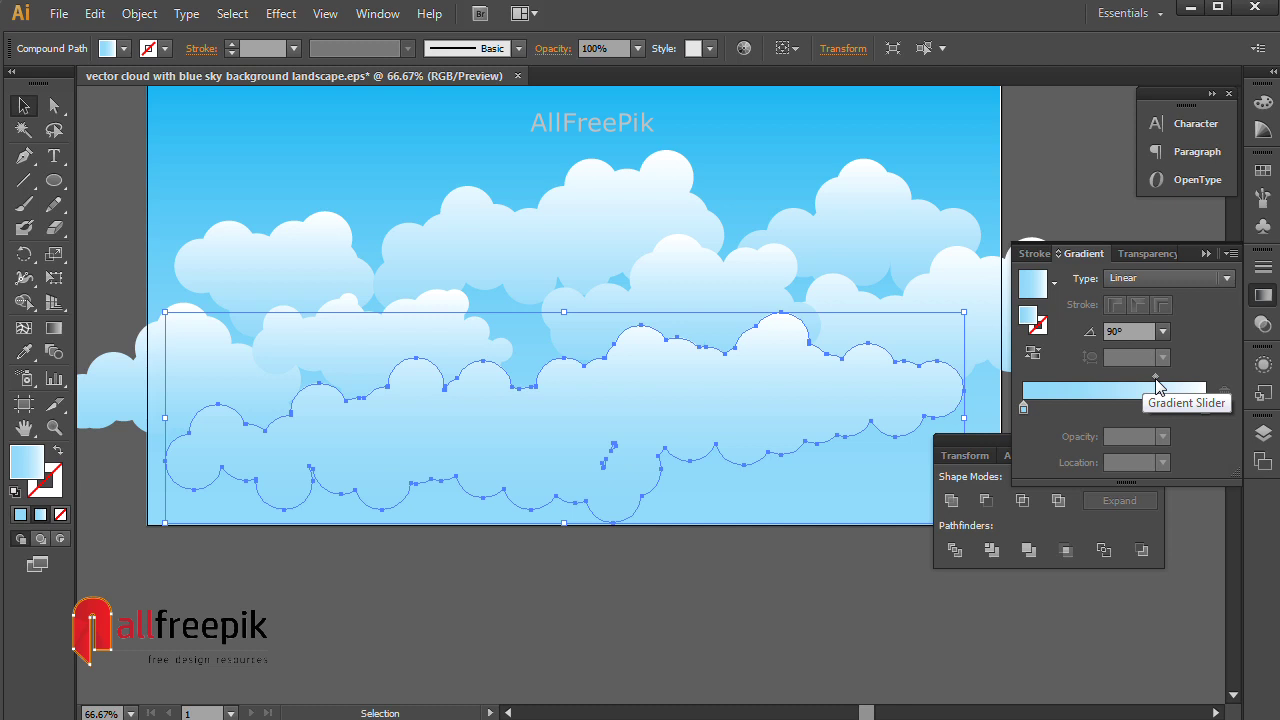
drag(1155, 378, 1130, 380)
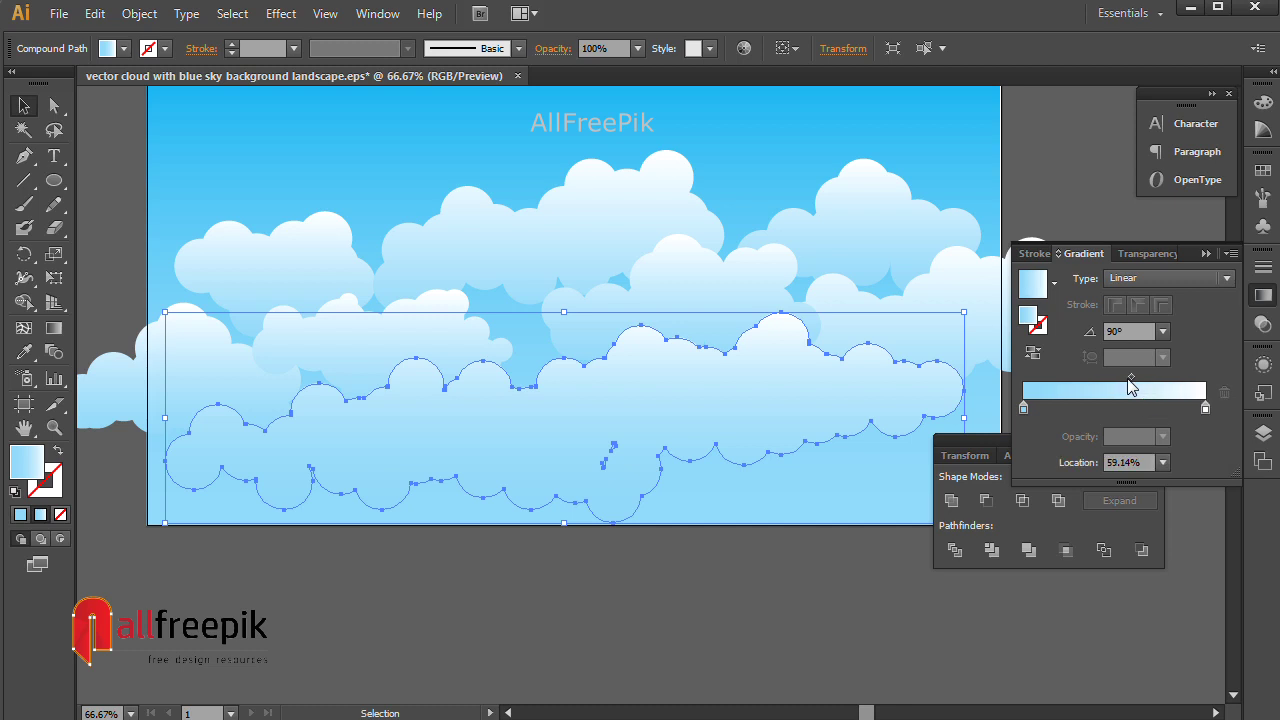
click(823, 575)
key(space)
drag(758, 576, 754, 588)
- Rotate the large bottom cloud slightly clockwise
click(829, 432)
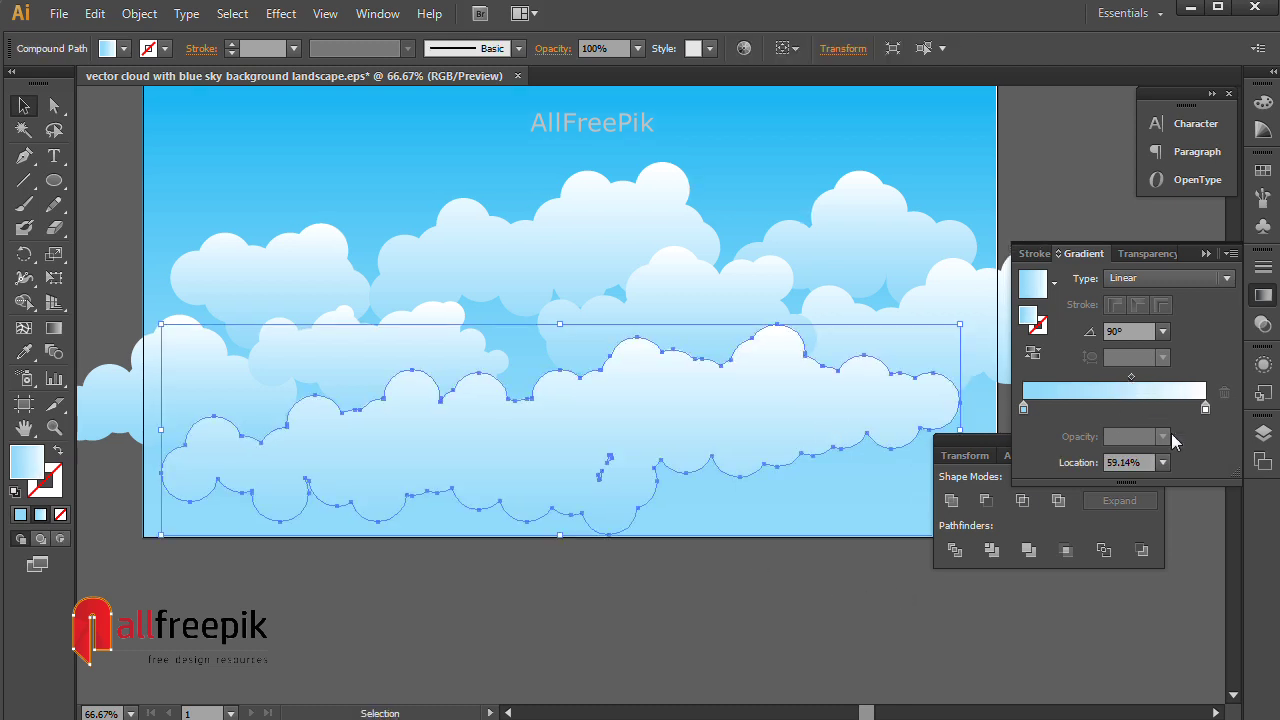
key(space)
drag(906, 329, 944, 405)
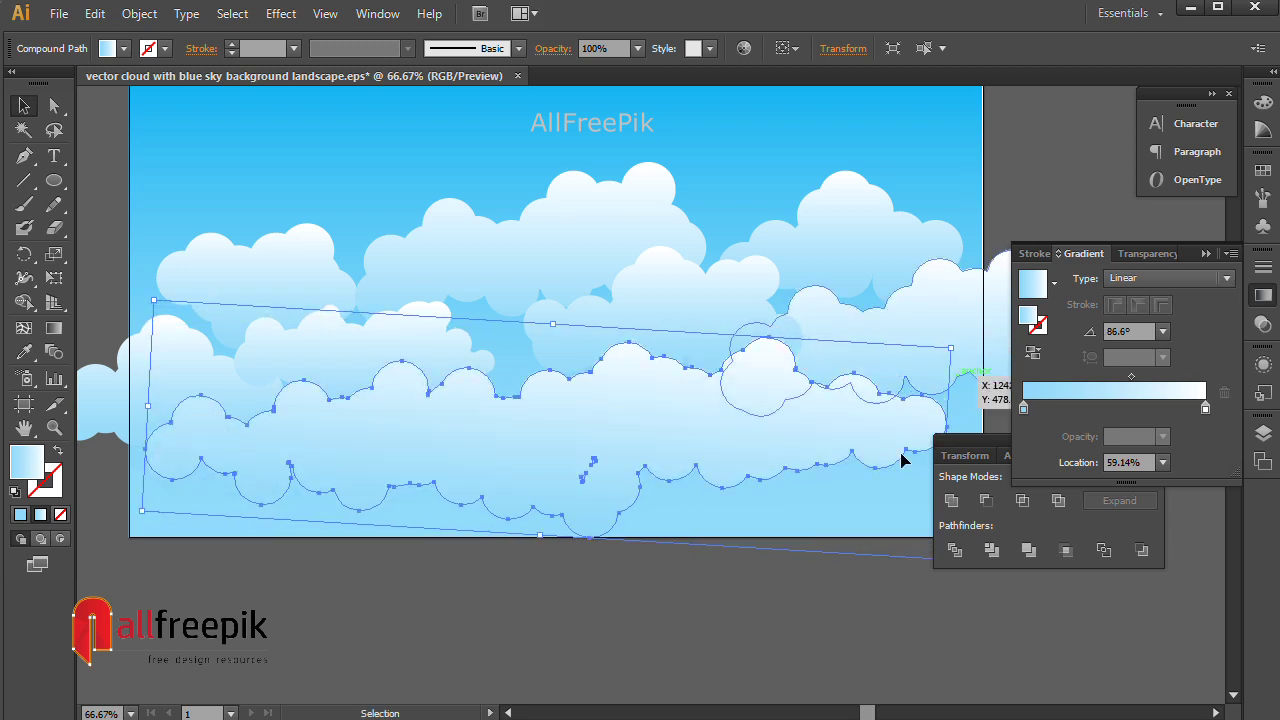
click(826, 598)
key(space)
drag(824, 613, 820, 615)
- Move the light blue gradient stop of the large bottom cloud to about 13%
click(790, 431)
key(space)
drag(1023, 408, 1032, 410)
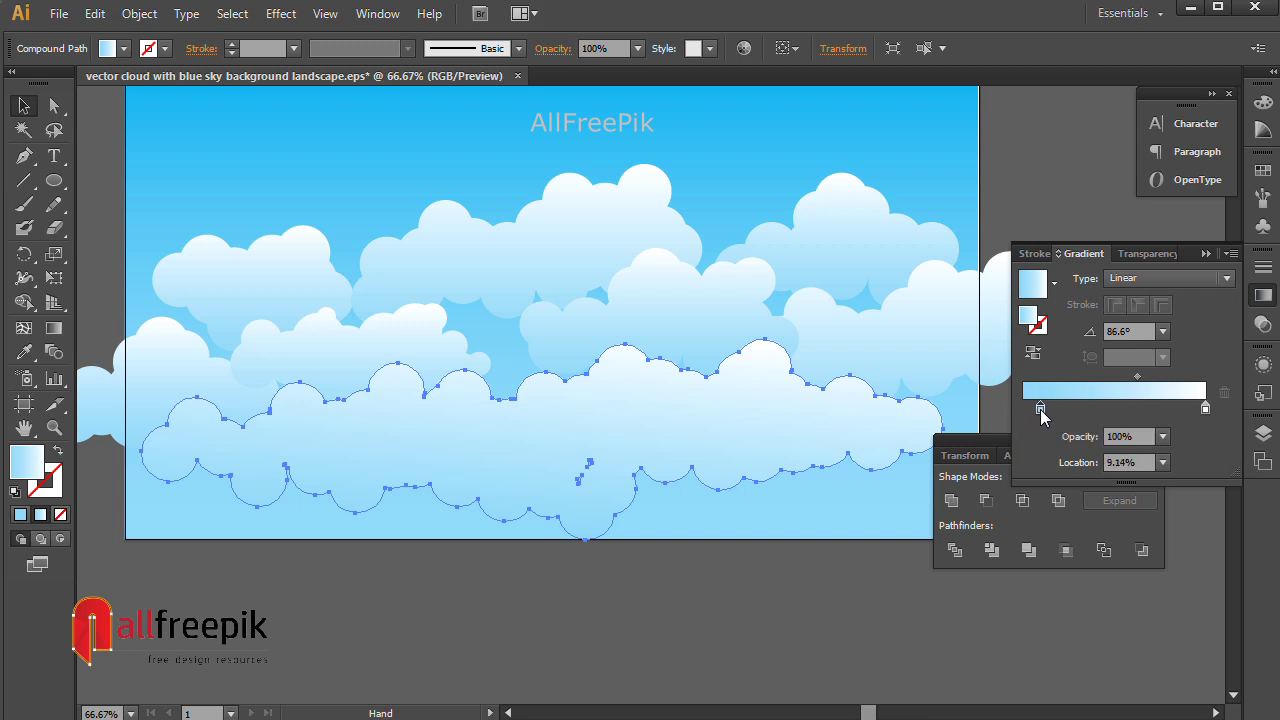
click(805, 630)
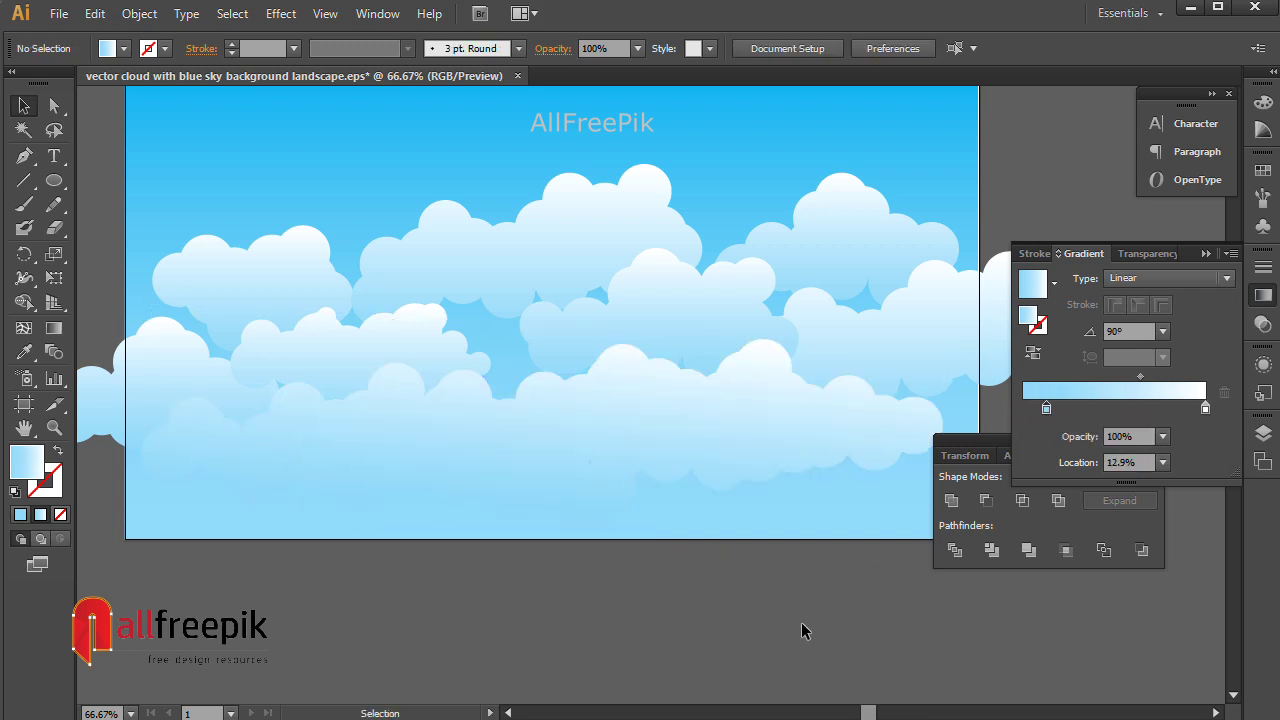
drag(799, 484, 775, 496)
- Rotate the large bottom cloud a little further clockwise
click(795, 424)
key(space)
drag(862, 454, 814, 468)
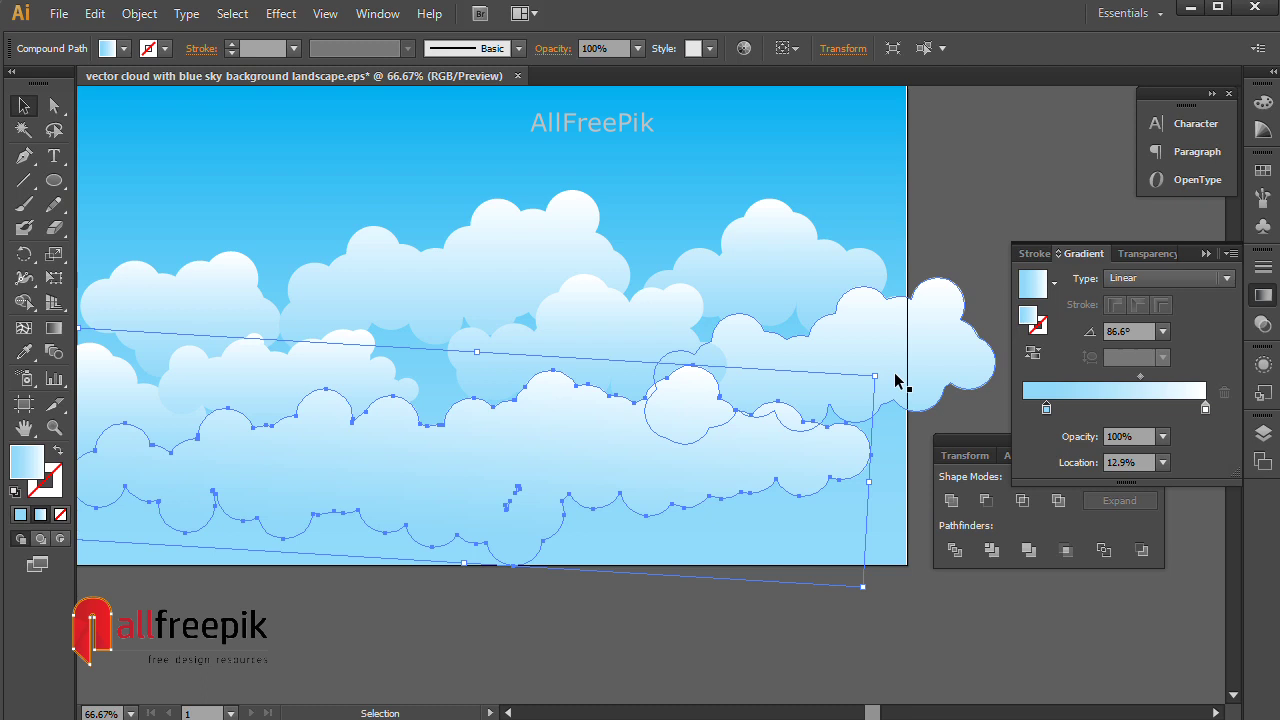
drag(885, 374, 903, 384)
click(845, 585)
- Shift the middle cloud left and move the right cloud left and down, closer to the large bottom cloud
key(space)
drag(661, 597, 780, 576)
drag(788, 328, 702, 326)
click(788, 562)
key(space)
drag(832, 597, 794, 607)
drag(846, 371, 778, 405)
key(space)
drag(811, 571, 789, 577)
click(789, 576)
- Move the upper-right, upper-centre and upper-left clouds down toward the lower clouds
drag(832, 259, 800, 314)
click(718, 256)
drag(616, 261, 606, 303)
drag(280, 296, 279, 327)
click(580, 583)
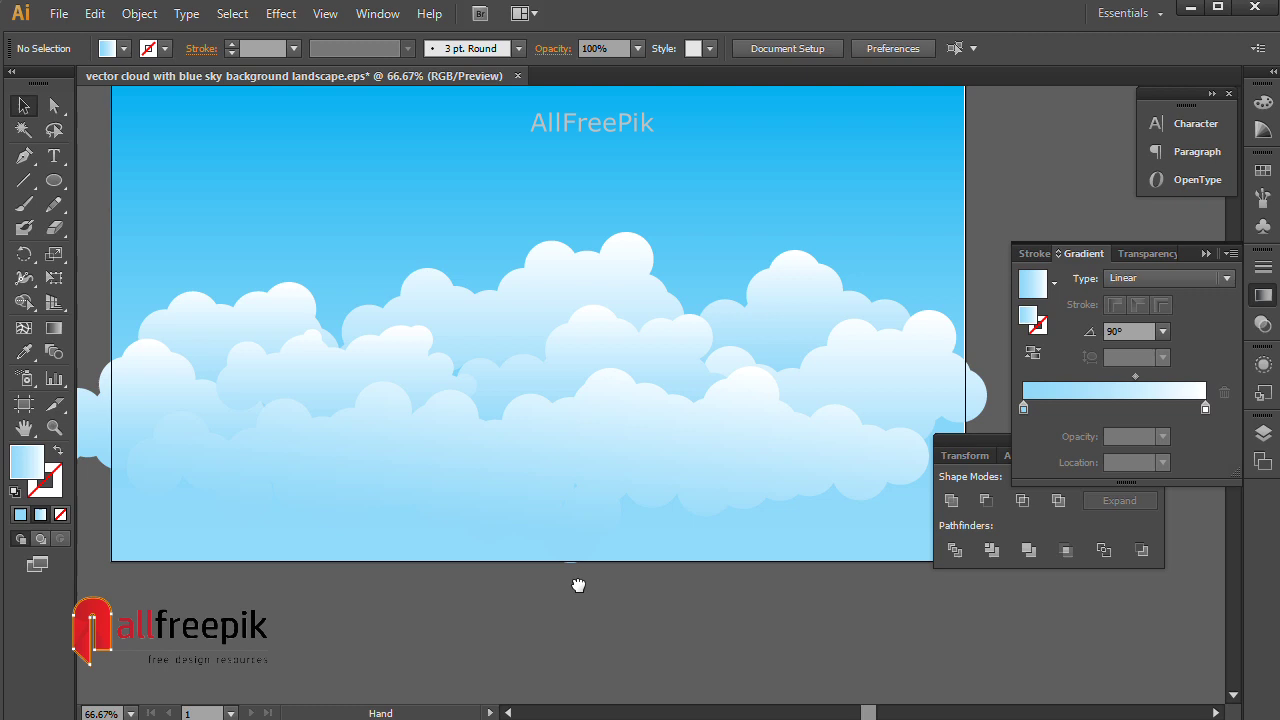
- Enlarge the upper-centre cloud slightly upward and outward
key(space)
drag(580, 583, 602, 581)
drag(666, 326, 580, 291)
drag(689, 232, 709, 217)
- Try slightly enlarging the upper-right, upper-left and middle clouds
click(822, 286)
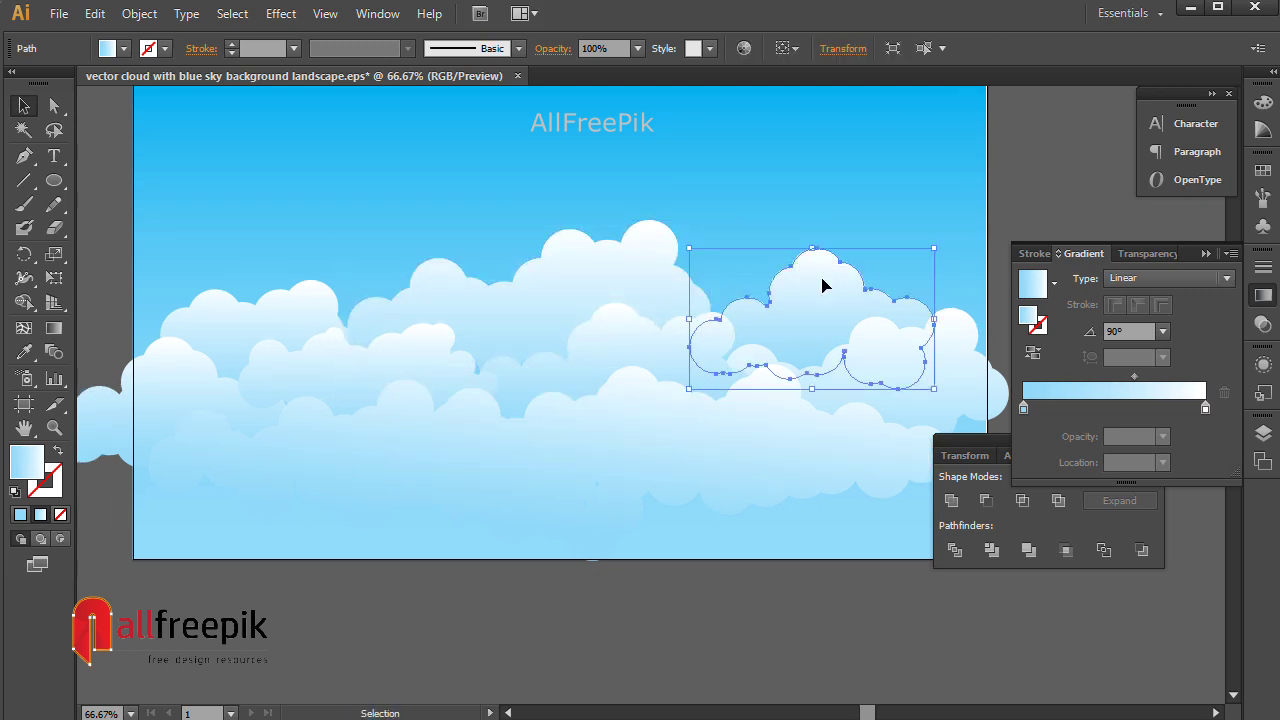
drag(815, 252, 266, 263)
click(569, 574)
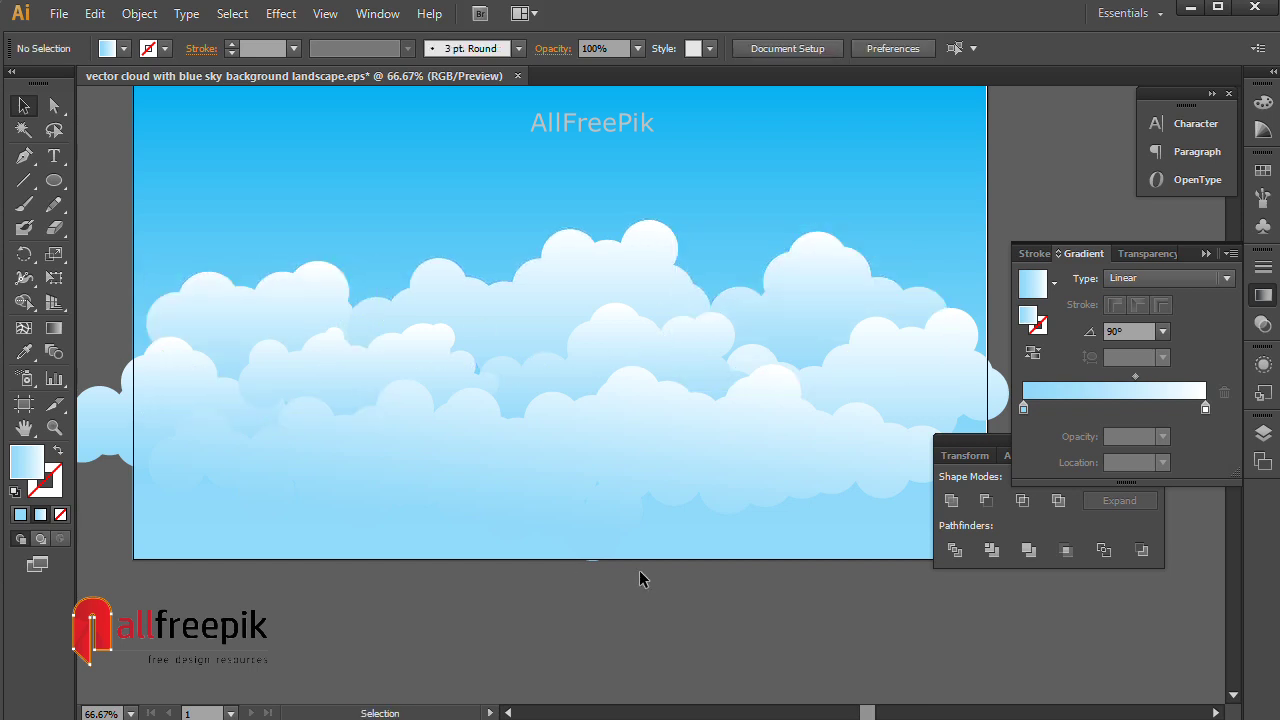
click(585, 319)
drag(479, 302, 448, 293)
click(812, 622)
drag(813, 594, 747, 566)
click(770, 442)
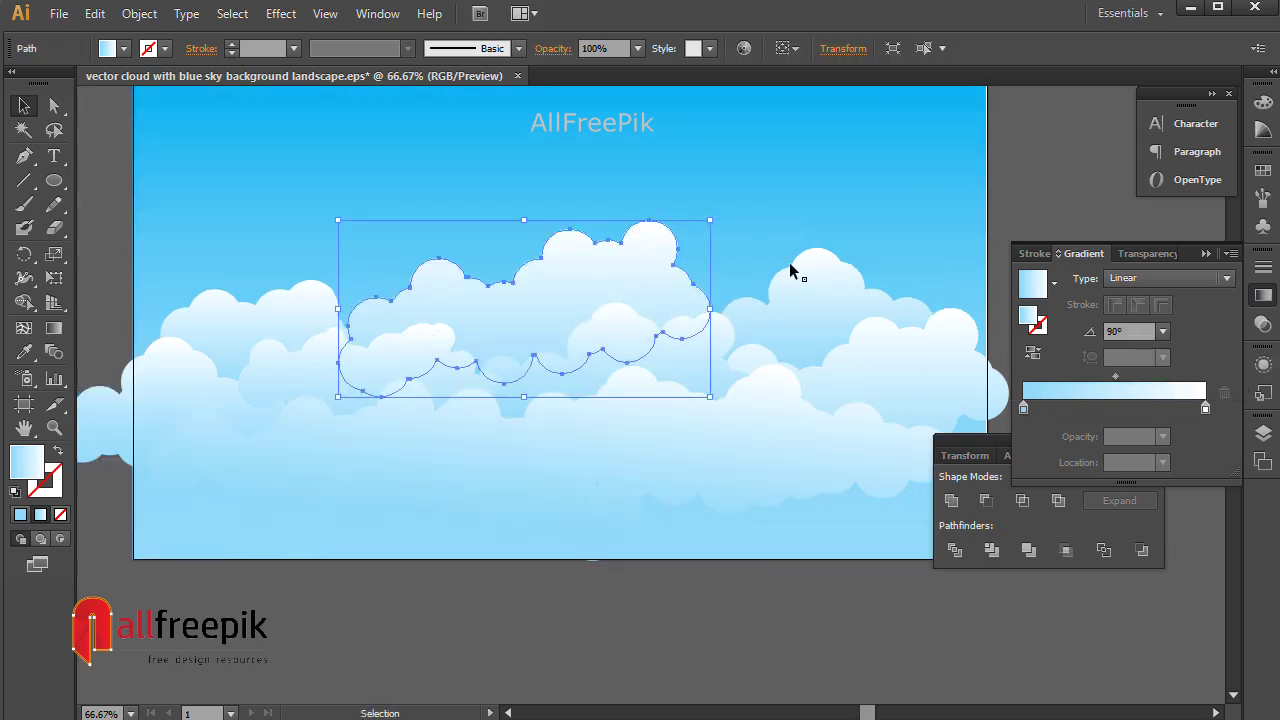
- Raise and slightly enlarge the upper-right and upper-left clouds, and scale up the middle cloud
drag(791, 268, 801, 243)
click(293, 296)
drag(262, 282, 268, 259)
click(566, 573)
click(581, 322)
mouse_move(480, 306)
mouse_down()
mouse_move(449, 291)
mouse_move(463, 292)
mouse_up()
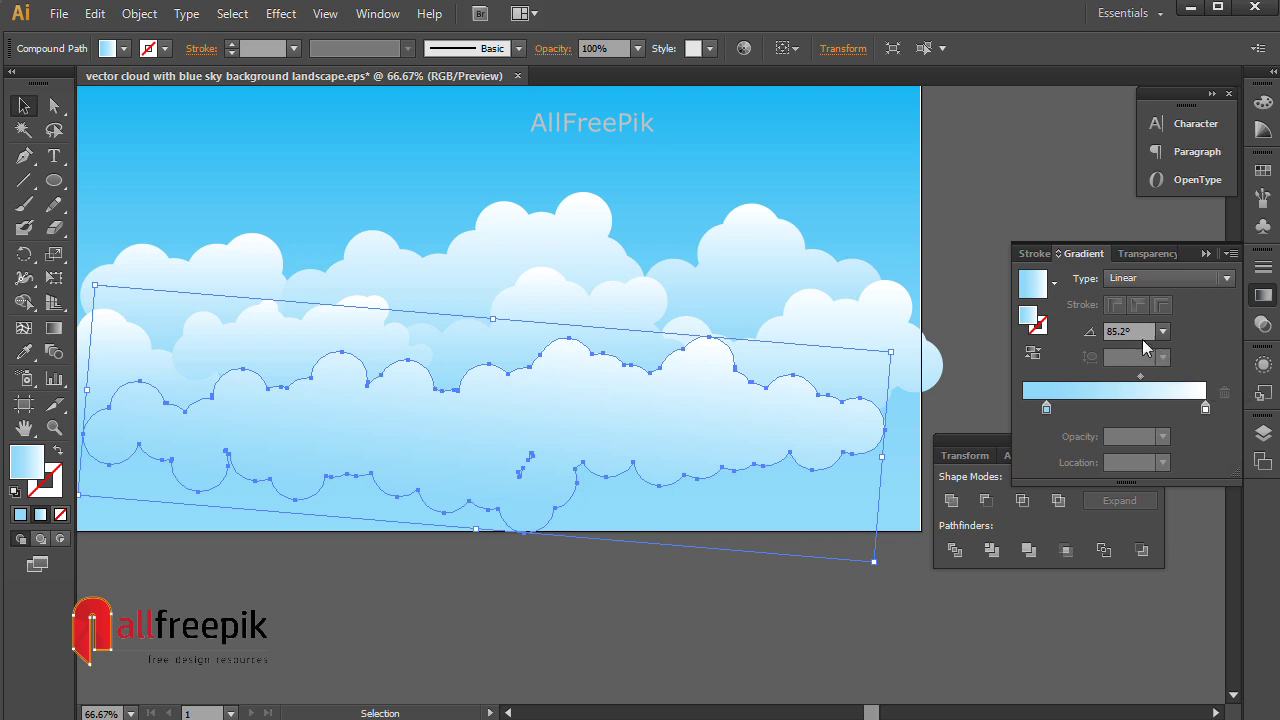
- Set the gradient angle of the rotated large bottom cloud to 90°
text(94.8)
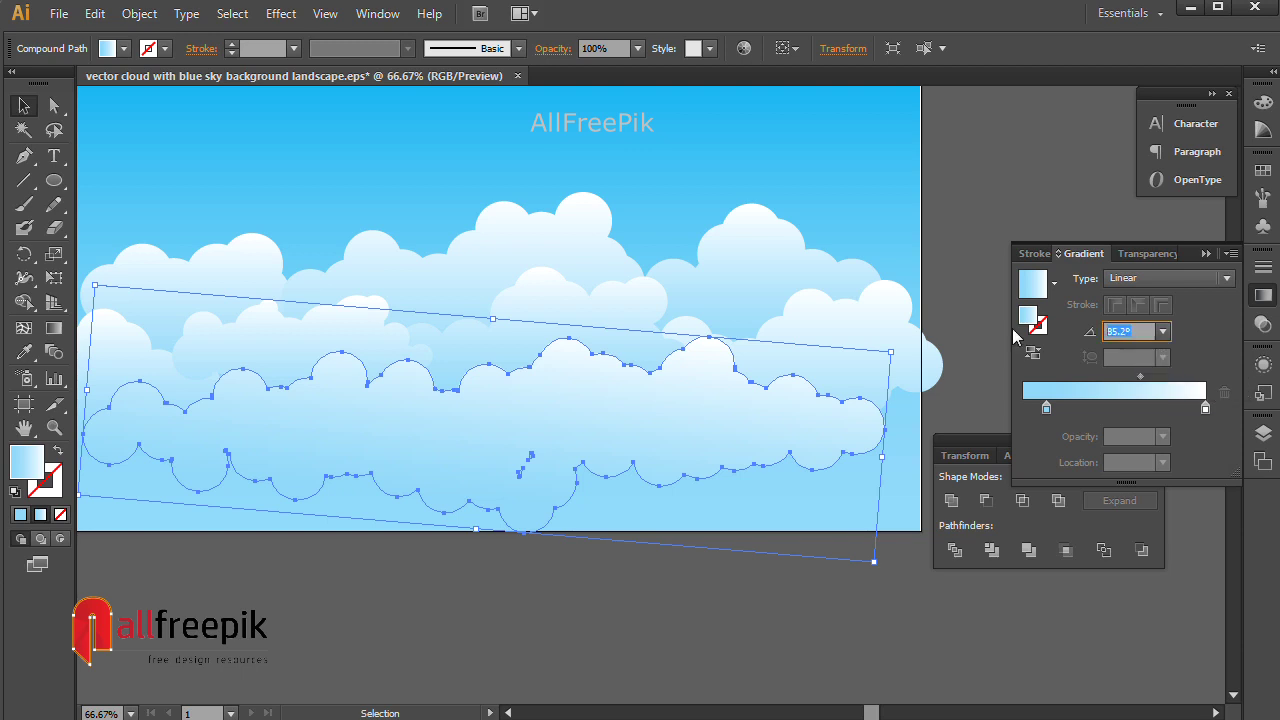
key(Return)
click(910, 601)
- Move the light blue gradient stop of the large bottom cloud to about 30%
click(730, 462)
click(1048, 410)
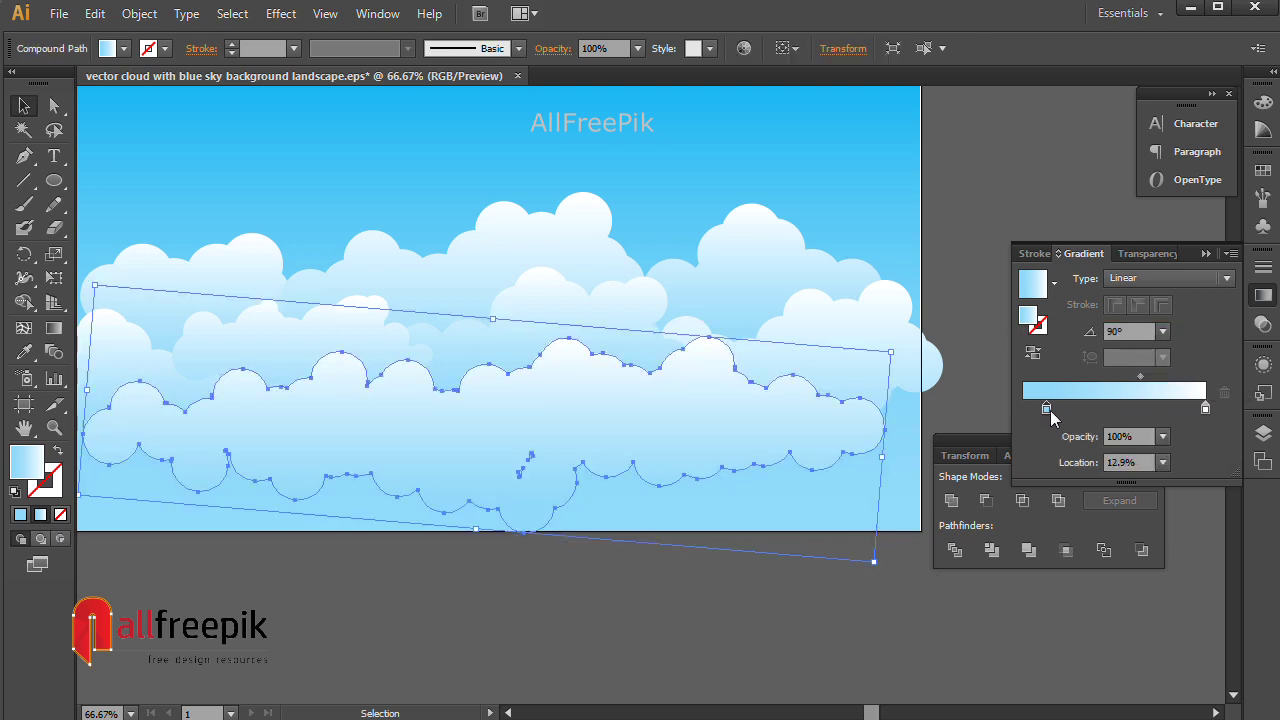
click(877, 604)
ctrl+alt+click(878, 605)
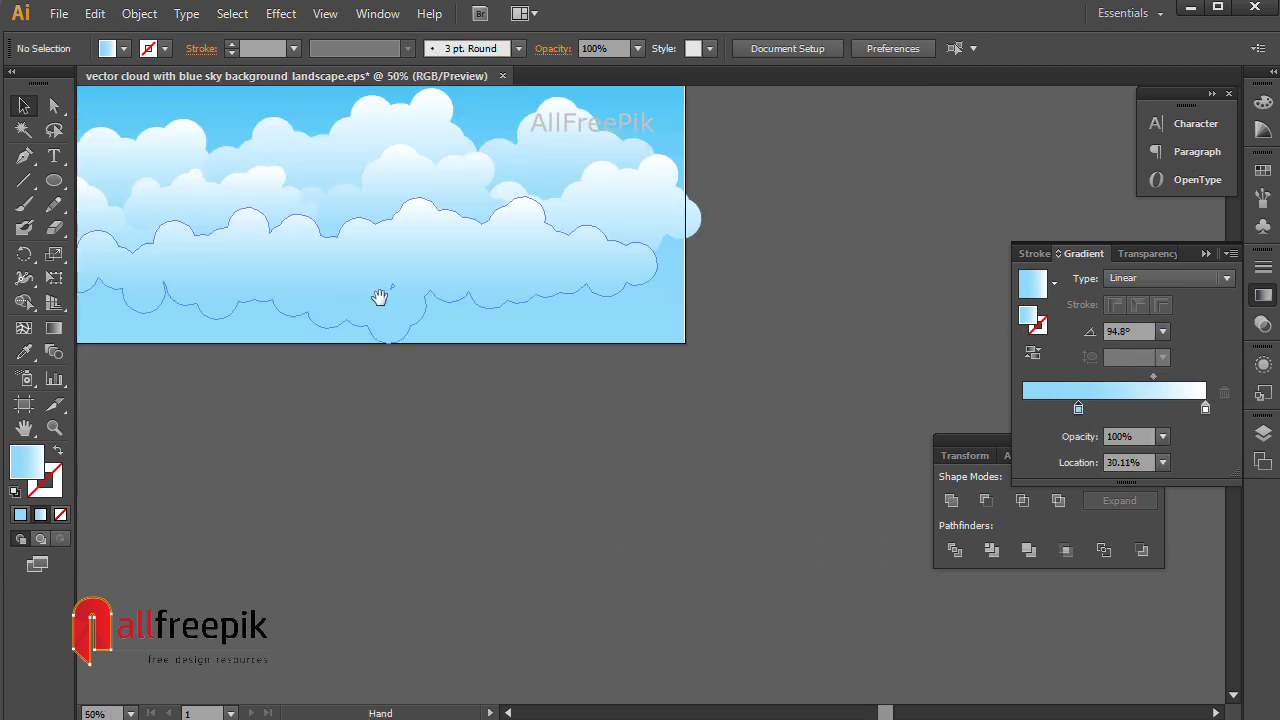
drag(380, 297, 522, 421)
- Select the right, middle, left-centre, far-left and large bottom clouds together and bring them in front of the three upper clouds
click(724, 251)
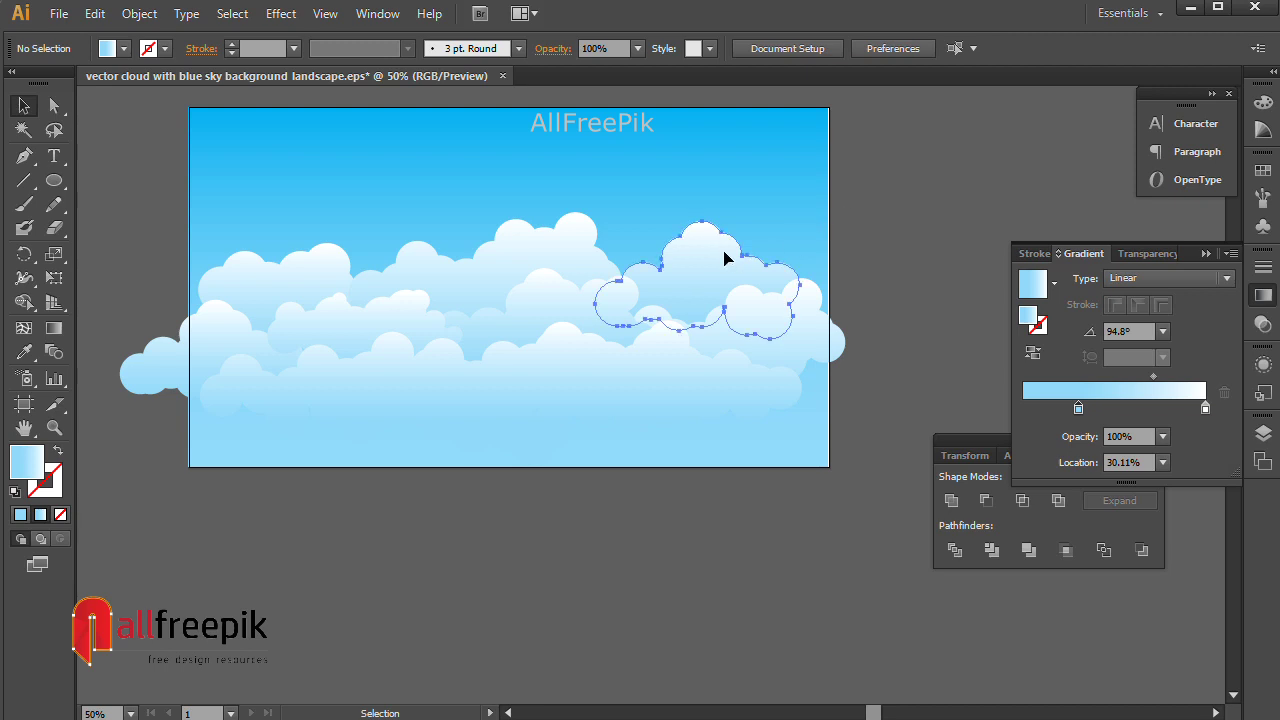
shift+click(543, 380)
shift+click(414, 323)
click(838, 499)
click(778, 312)
shift+click(570, 315)
shift+click(396, 316)
shift+click(225, 345)
right_click(503, 420)
mouse_move(600, 581)
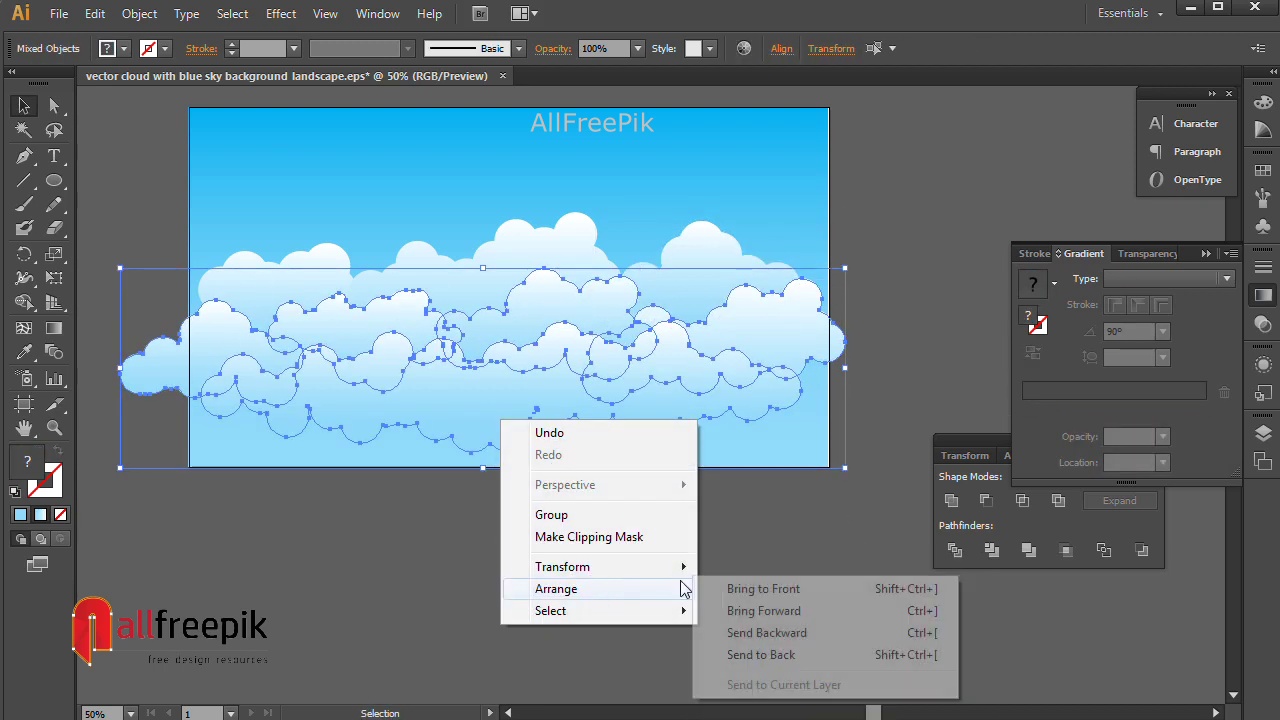
click(789, 588)
click(854, 225)
- Select all the clouds together and enlarge them so they extend past both sides of the artboard
drag(856, 229, 172, 431)
drag(834, 216, 876, 202)
mouse_move(107, 204)
mouse_down()
mouse_move(84, 200)
mouse_move(129, 194)
mouse_up()
drag(797, 574, 743, 574)
click(948, 168)
drag(1004, 176, 962, 193)
click(775, 335)
click(614, 326)
shift+click(800, 362)
click(640, 566)
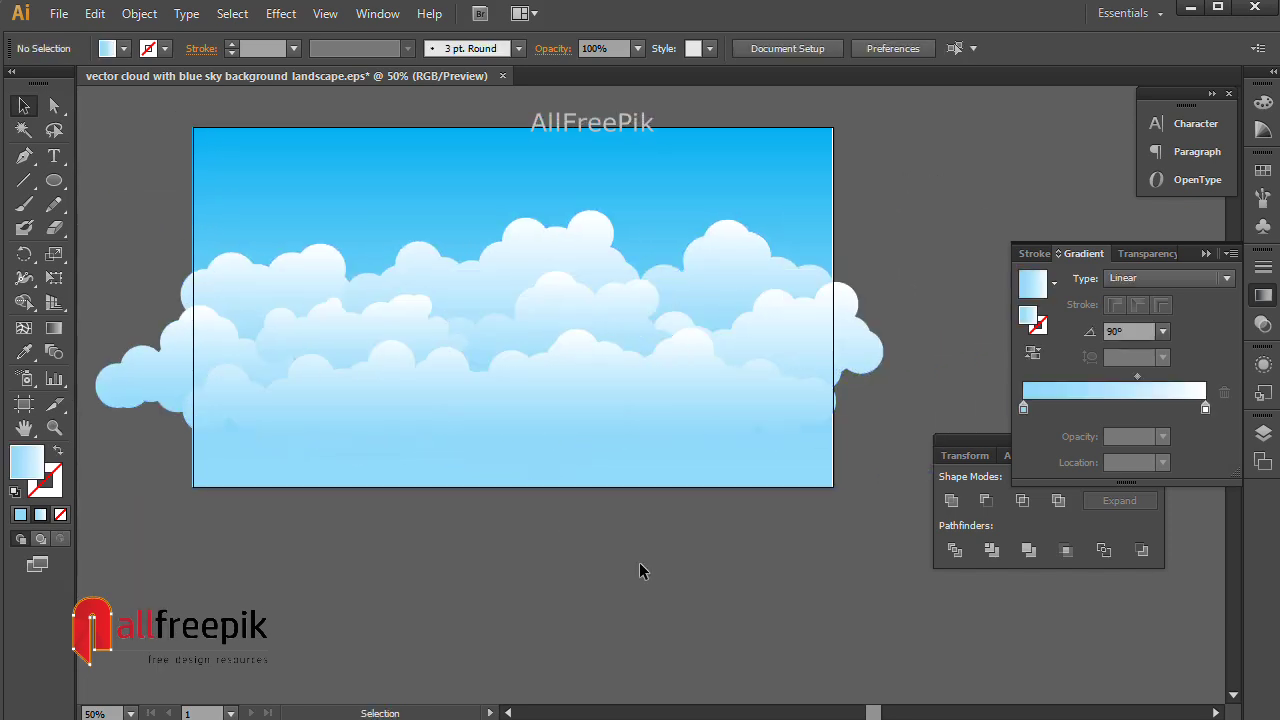
- Move the middle cloud left over the left-centre cloud and place a duplicate of it back in the centre, slightly lower
drag(574, 329, 455, 300)
click(548, 271)
click(631, 328)
click(709, 611)
click(602, 607)
drag(482, 345, 611, 368)
- Bring the duplicated centre cloud and the large bottom cloud to the front
shift+click(411, 428)
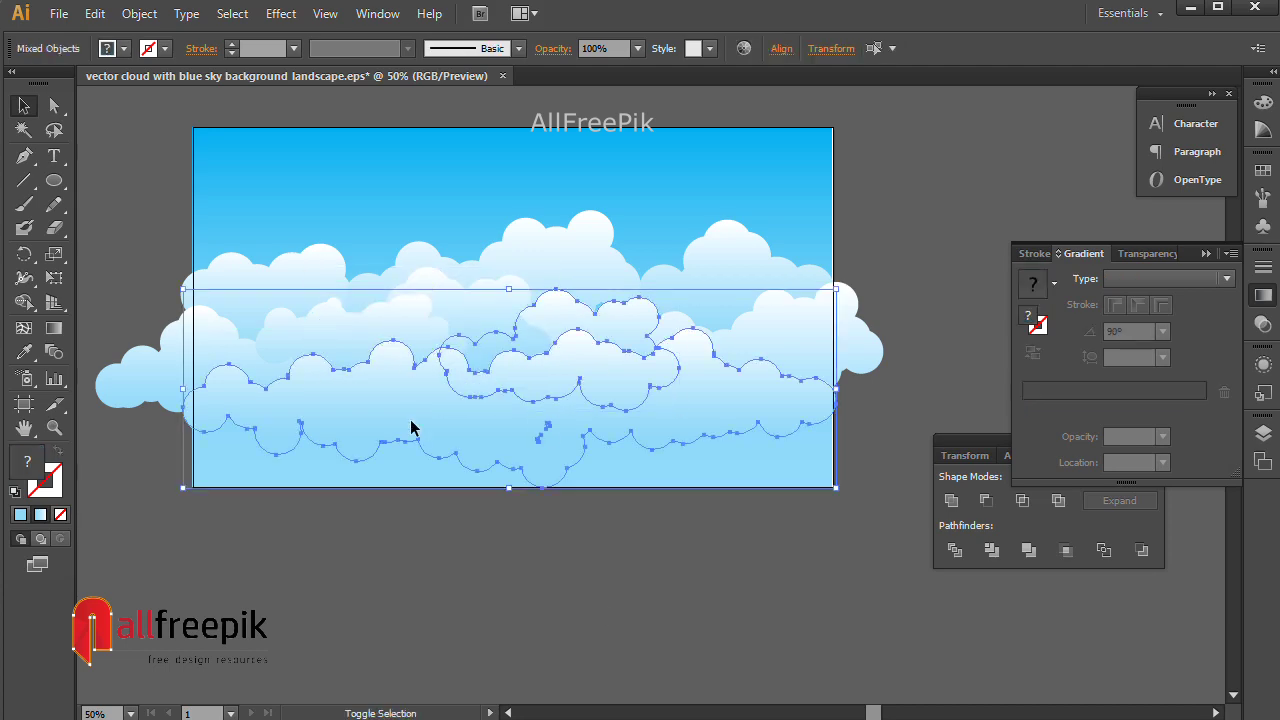
click(139, 13)
mouse_move(201, 60)
click(496, 62)
click(762, 575)
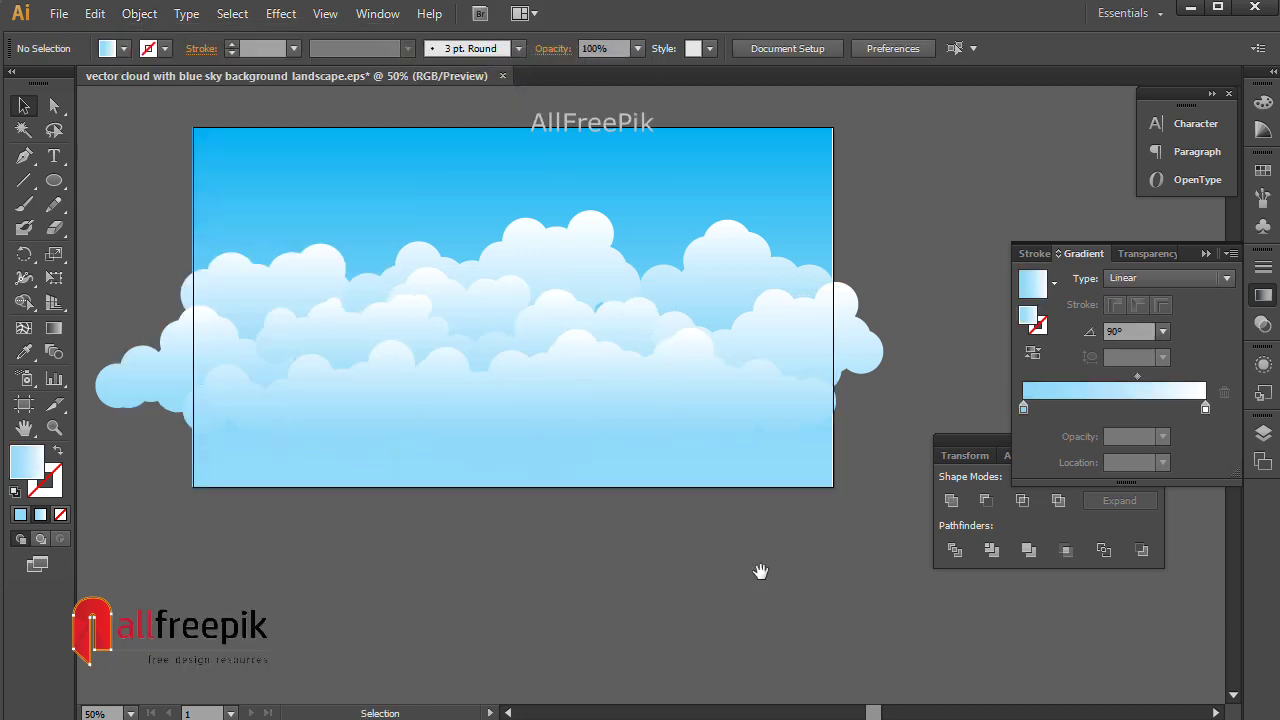
- Duplicate the far-left cloud and place the copy right of centre, beside the right cloud
key(space)
drag(764, 571, 713, 580)
drag(172, 347, 682, 325)
click(757, 588)
- Bring the right, middle and large bottom clouds in front of the new right-of-centre copy
click(785, 372)
shift+click(457, 429)
click(139, 13)
mouse_move(358, 62)
click(498, 62)
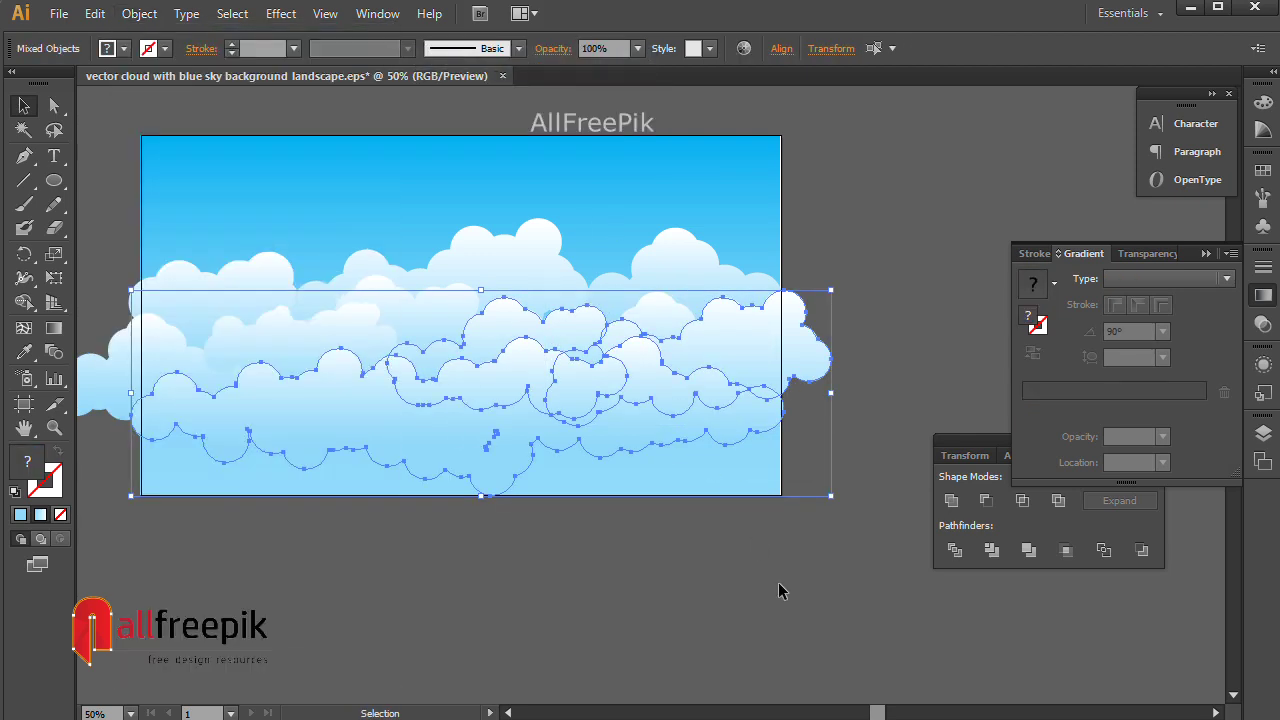
click(778, 582)
- Enlarge the upper-centre cloud slightly toward its lower right
key(space)
drag(688, 361, 686, 373)
click(549, 286)
drag(586, 374, 609, 387)
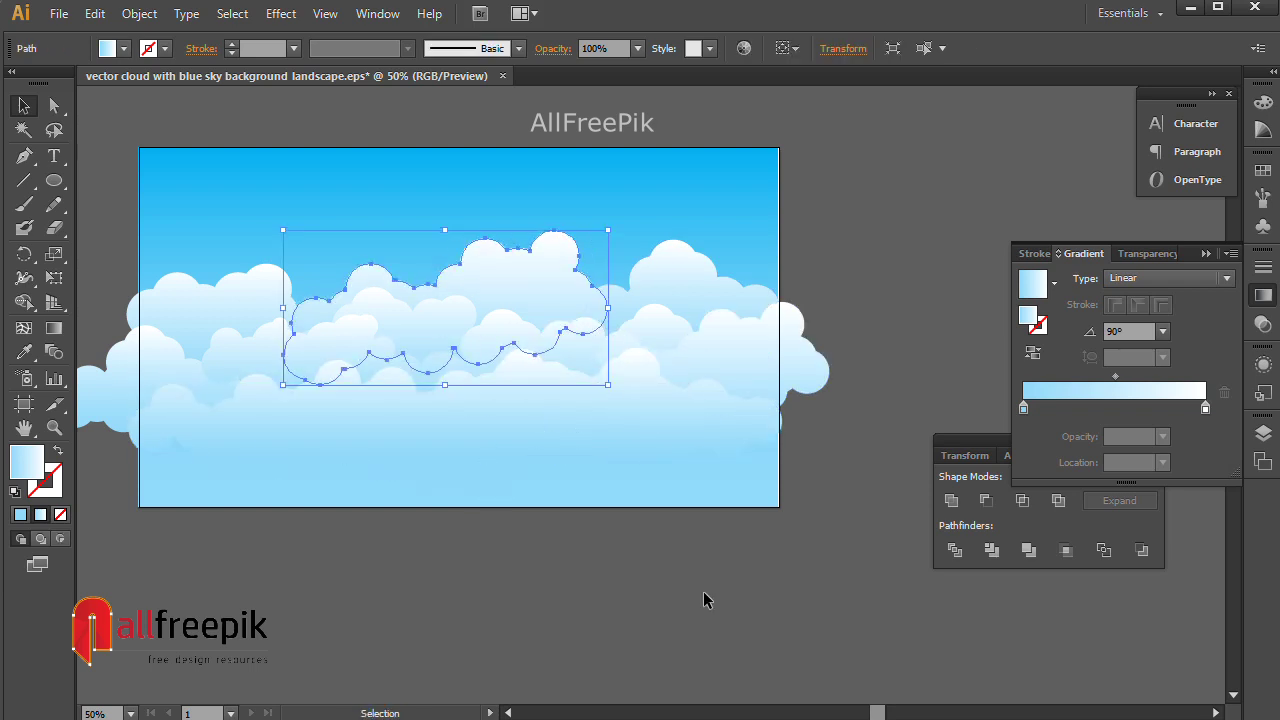
click(703, 588)
key(space)
drag(661, 537, 660, 553)
- Nudge the duplicated cloud right of centre slightly up and to the left
click(670, 341)
key(Up)
key(Up)
key(Up)
key(Up)
key(Up)
key(Up)
key(Up)
key(Up)
key(Left)
key(Left)
key(Left)
key(Left)
key(Left)
key(Up)
key(Up)
click(766, 584)
key(space)
drag(732, 581, 742, 597)
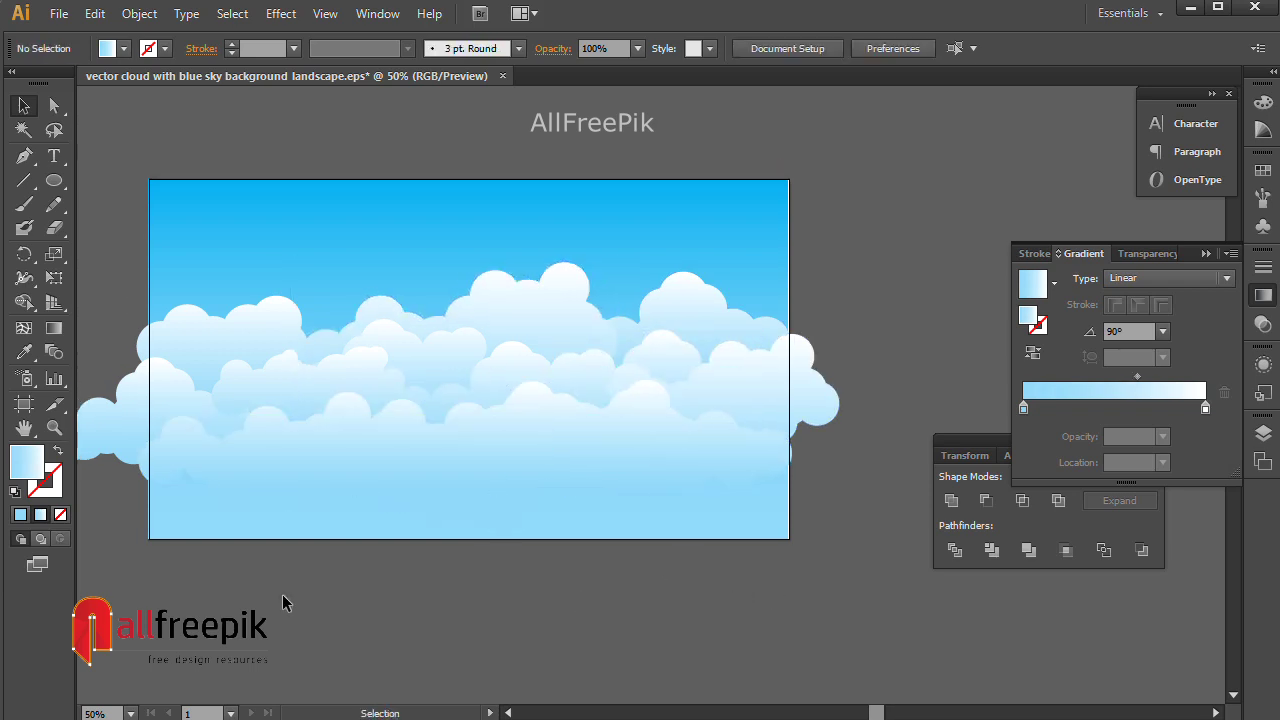
- Copy the right-of-centre cloud, paste it in front, and move the pasted copy to the artboard's left edge over the far-left cloud
click(650, 359)
click(100, 14)
click(150, 107)
click(95, 14)
click(172, 152)
drag(671, 366, 195, 391)
click(486, 641)
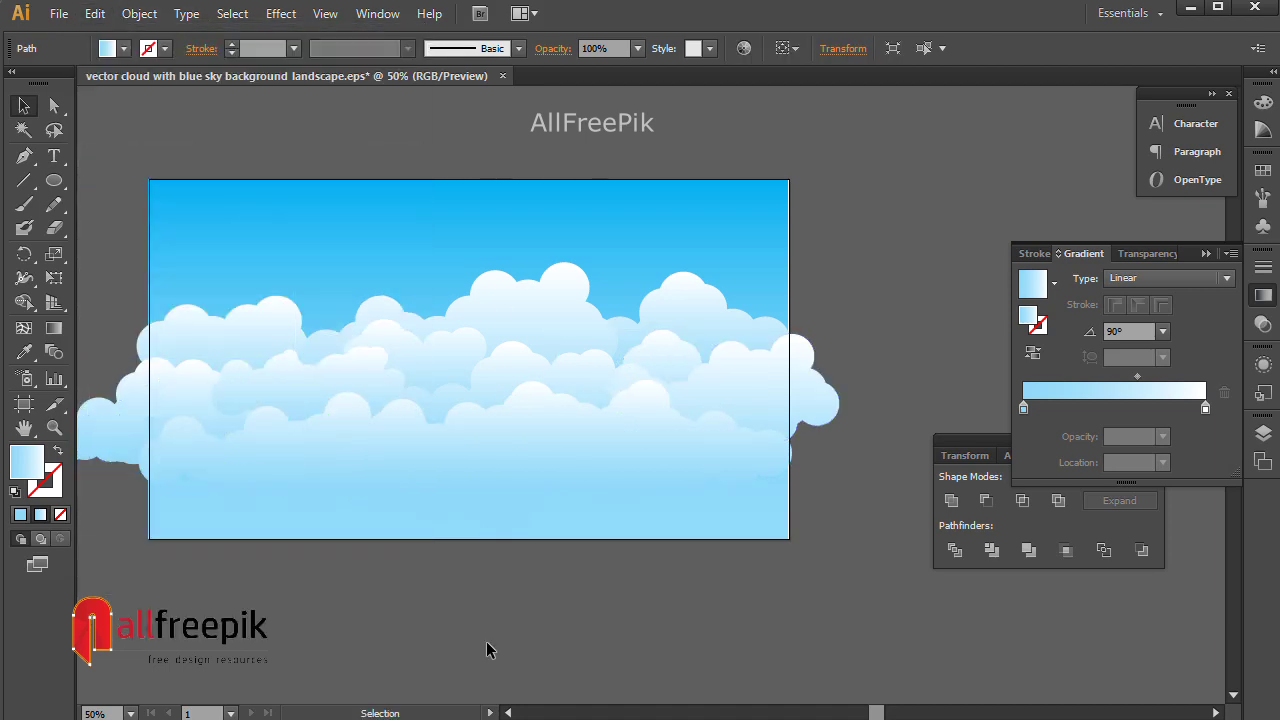
- Select the far-left cloud and the large bottom cloud together and bring them to the front
click(113, 400)
shift+click(285, 445)
click(139, 13)
mouse_move(171, 57)
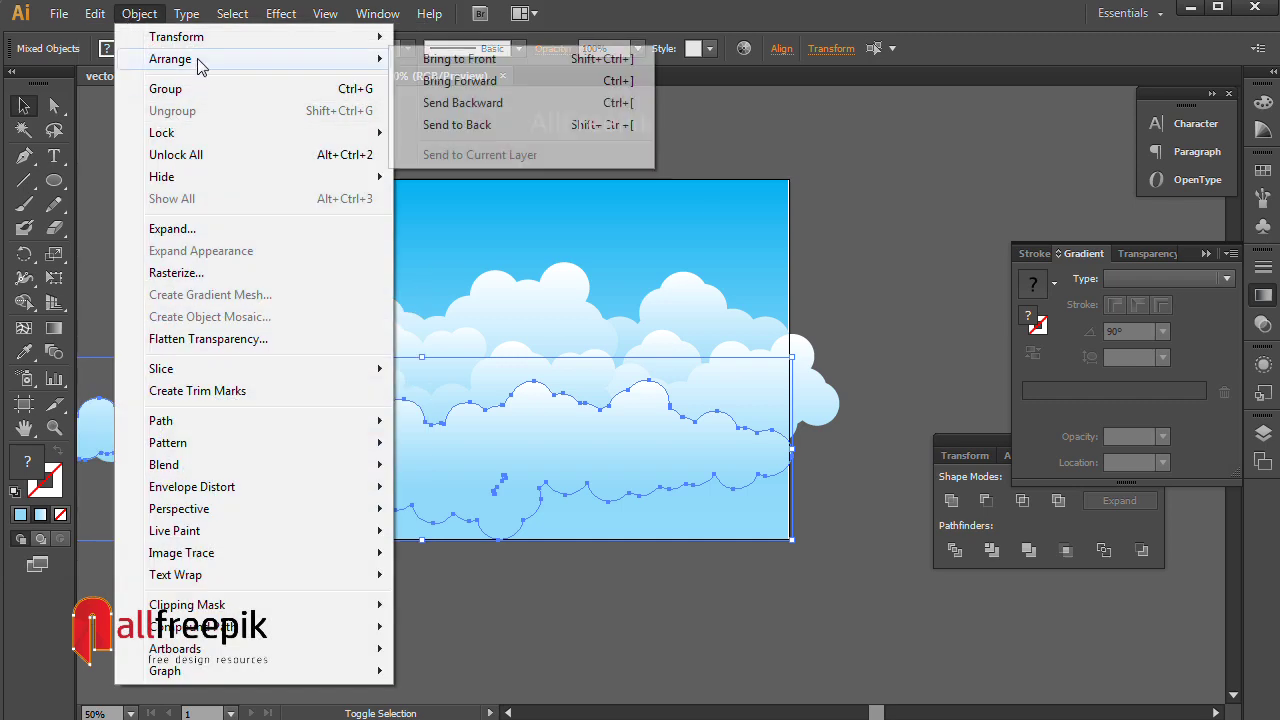
click(457, 123)
click(614, 617)
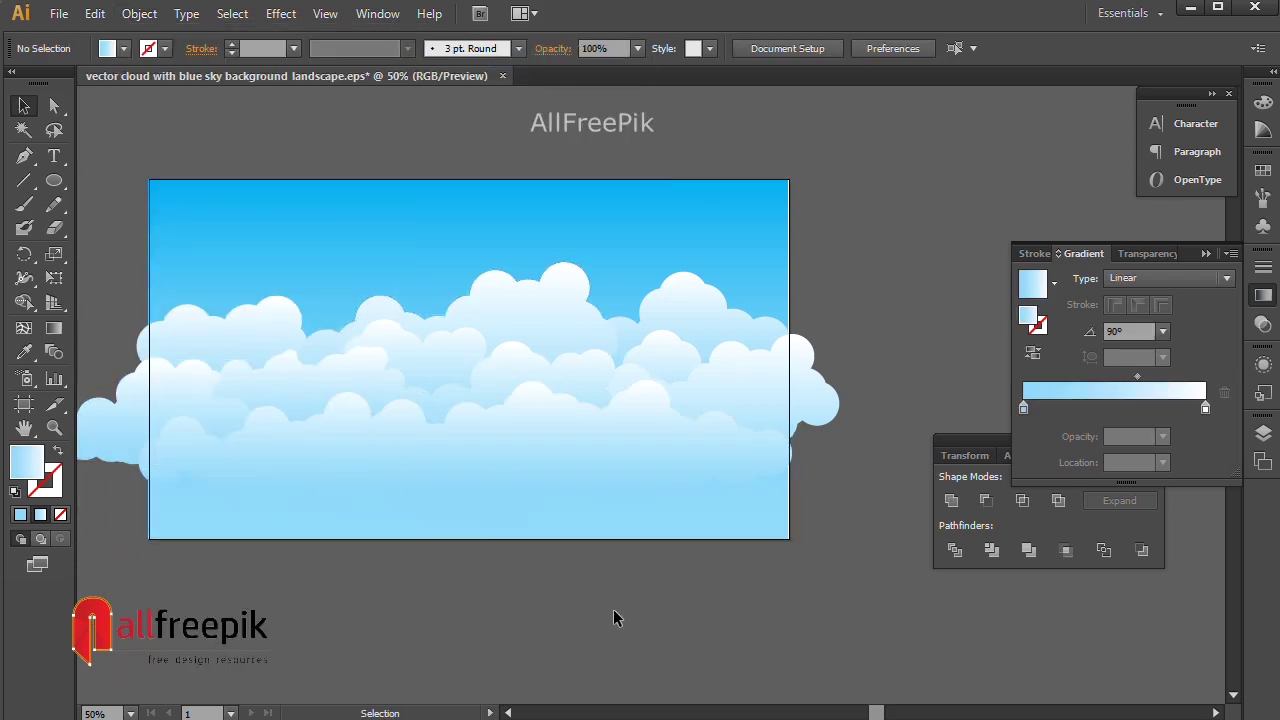
- Nudge the middle-left cloud slightly to the right
drag(454, 350, 464, 350)
click(556, 561)
key(space)
drag(546, 565, 547, 577)
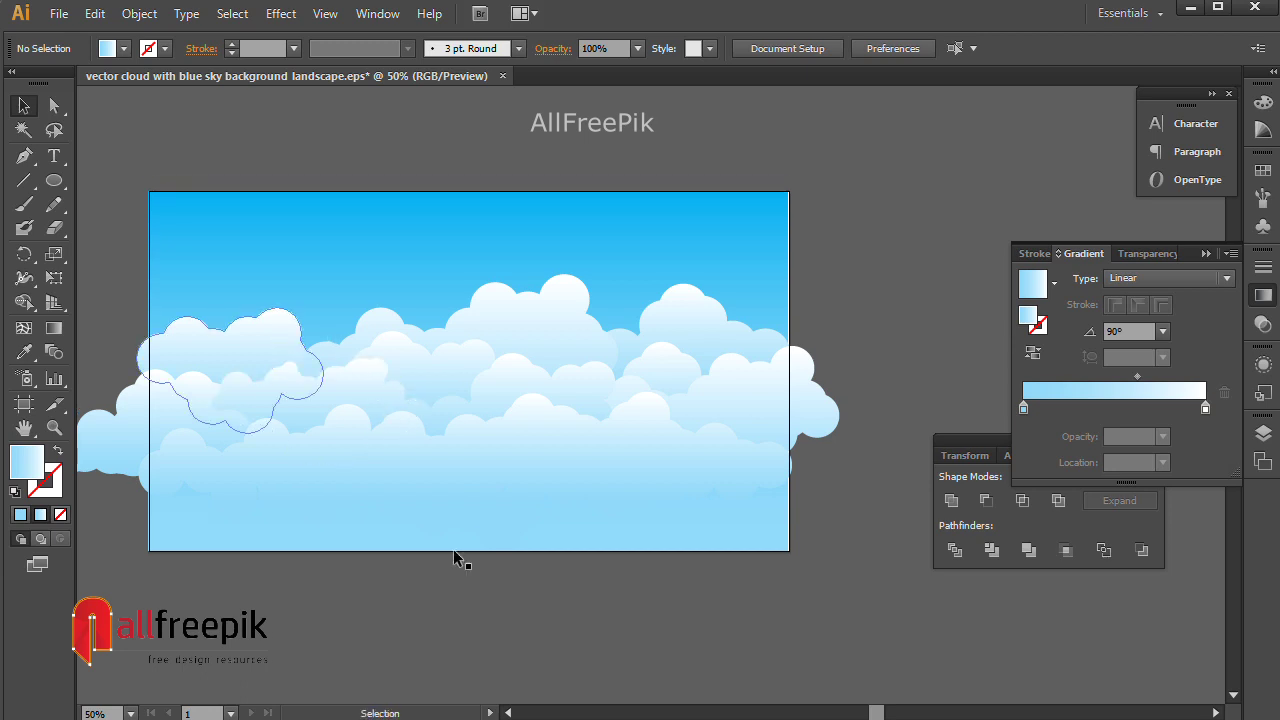
- Duplicate the small right-of-centre cloud to the upper left and bring all the other clouds in front of the copy
drag(675, 357, 329, 290)
click(130, 490)
click(306, 307)
shift+click(374, 323)
click(834, 598)
drag(824, 588, 132, 327)
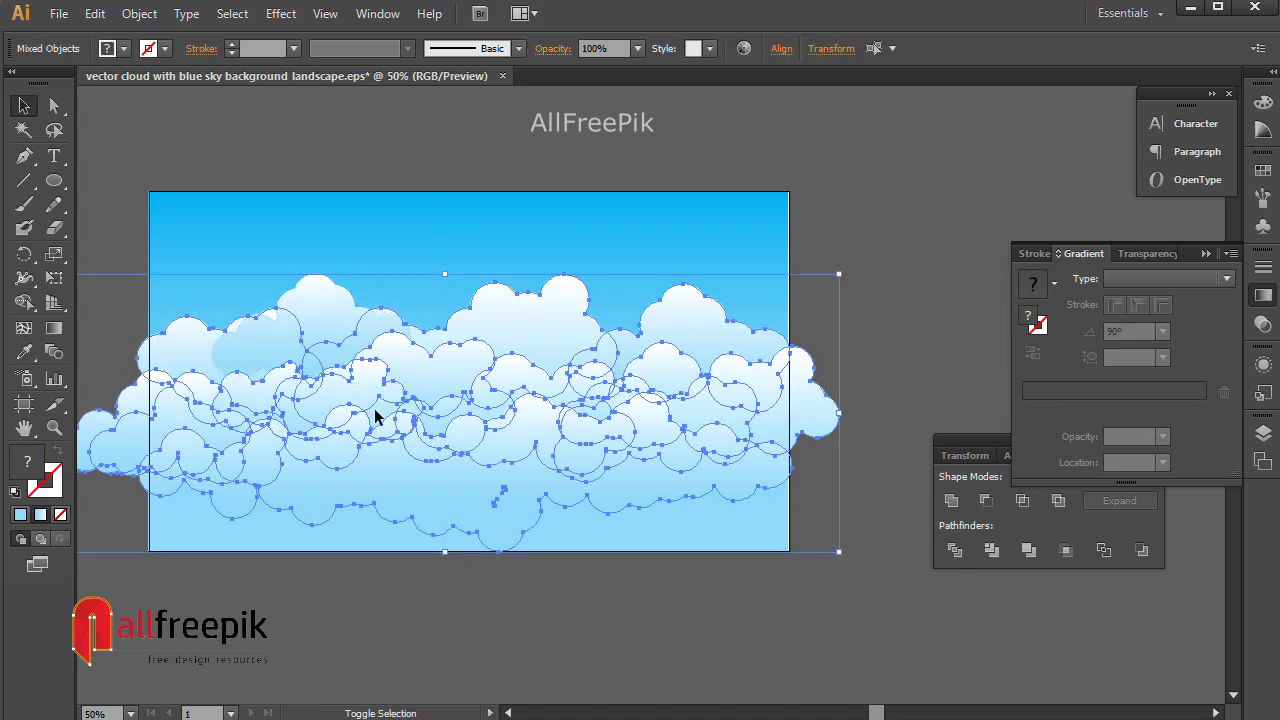
click(139, 13)
mouse_move(170, 58)
click(490, 60)
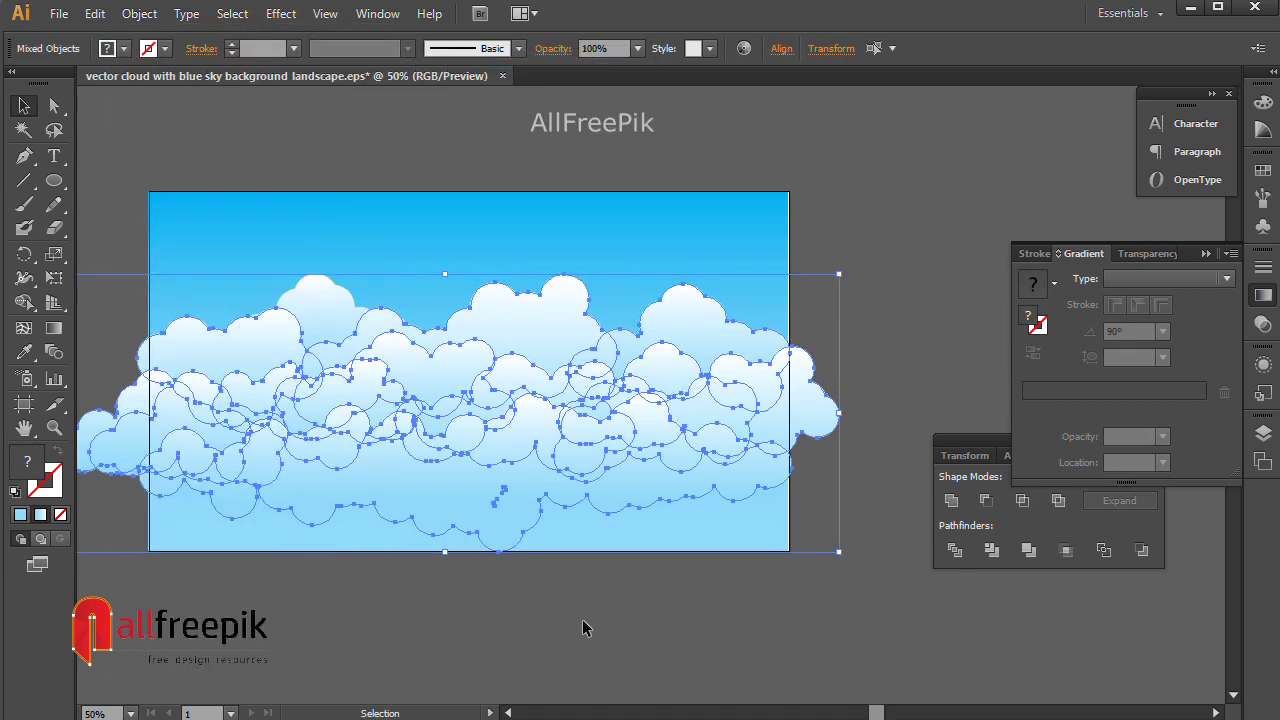
- Group all the clouds and enlarge the group slightly so it extends past the artboard's bottom edge
click(582, 621)
key(space)
drag(588, 614, 578, 604)
drag(824, 569, 180, 269)
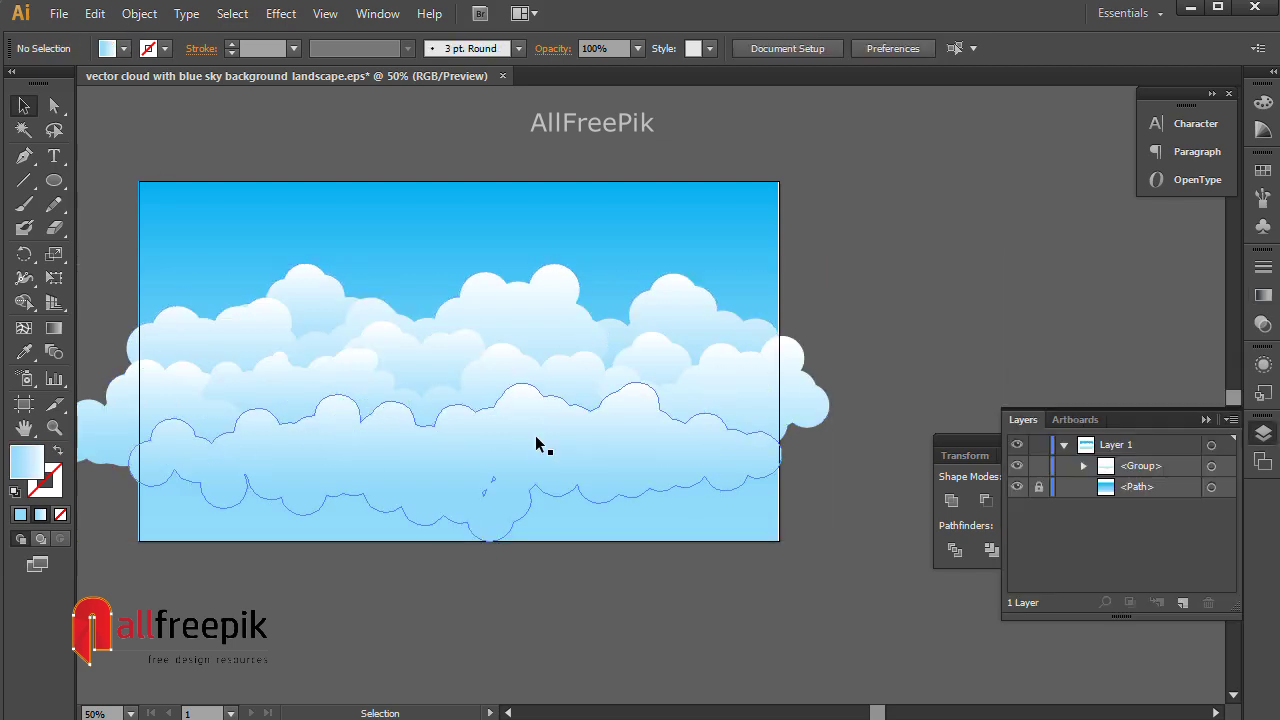
click(537, 444)
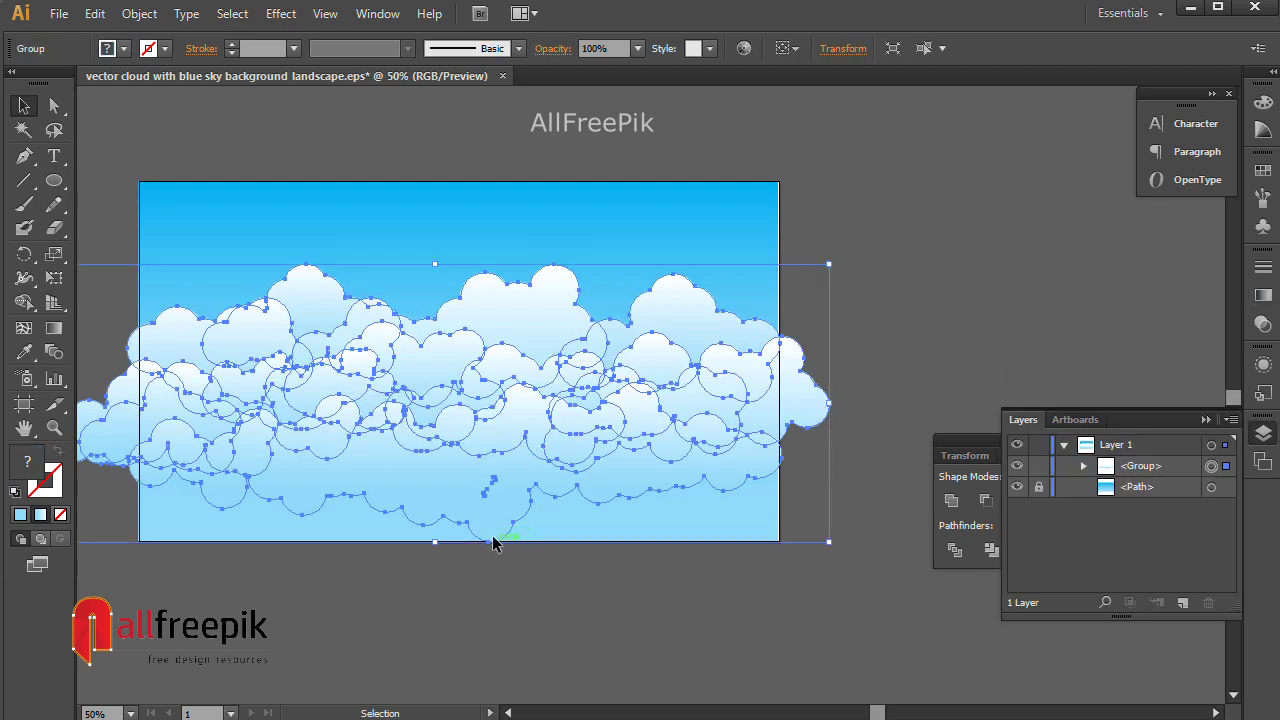
drag(438, 544, 442, 554)
click(719, 660)
click(750, 446)
click(829, 342)
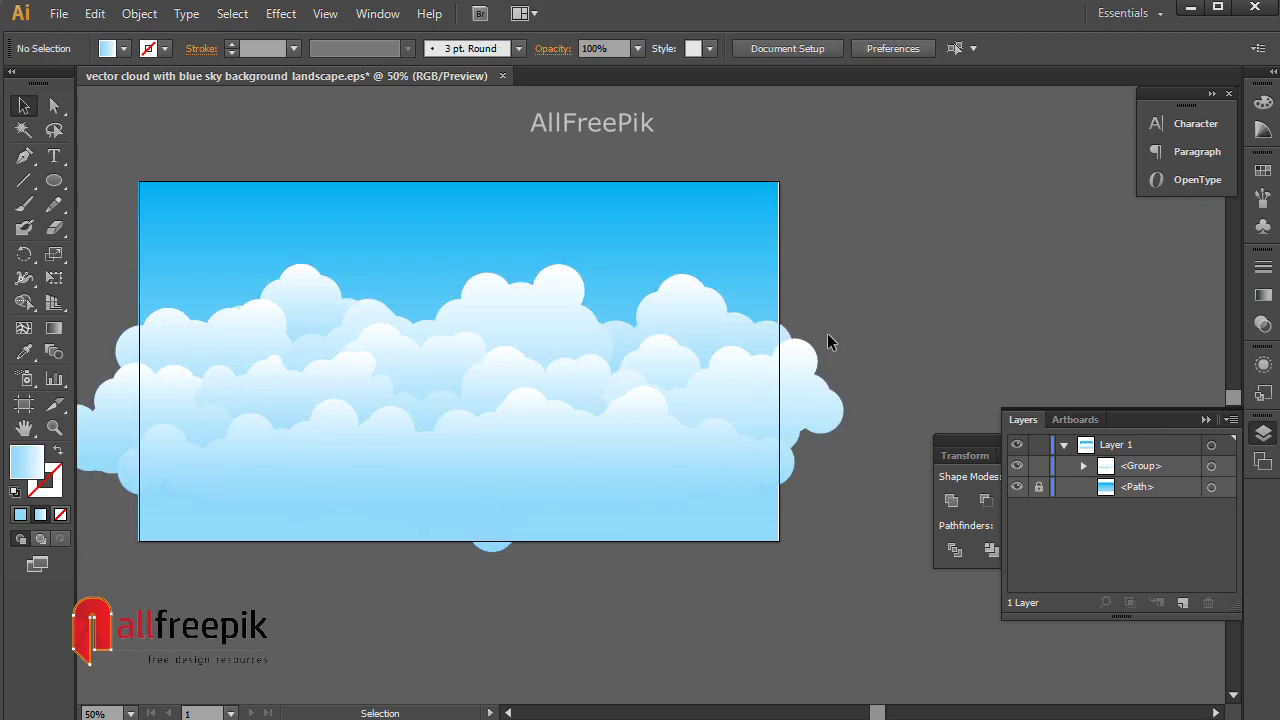
- Set the gradient midpoint of the middle-left cloud inside the group to 55.91%
click(54, 108)
click(453, 371)
click(1259, 329)
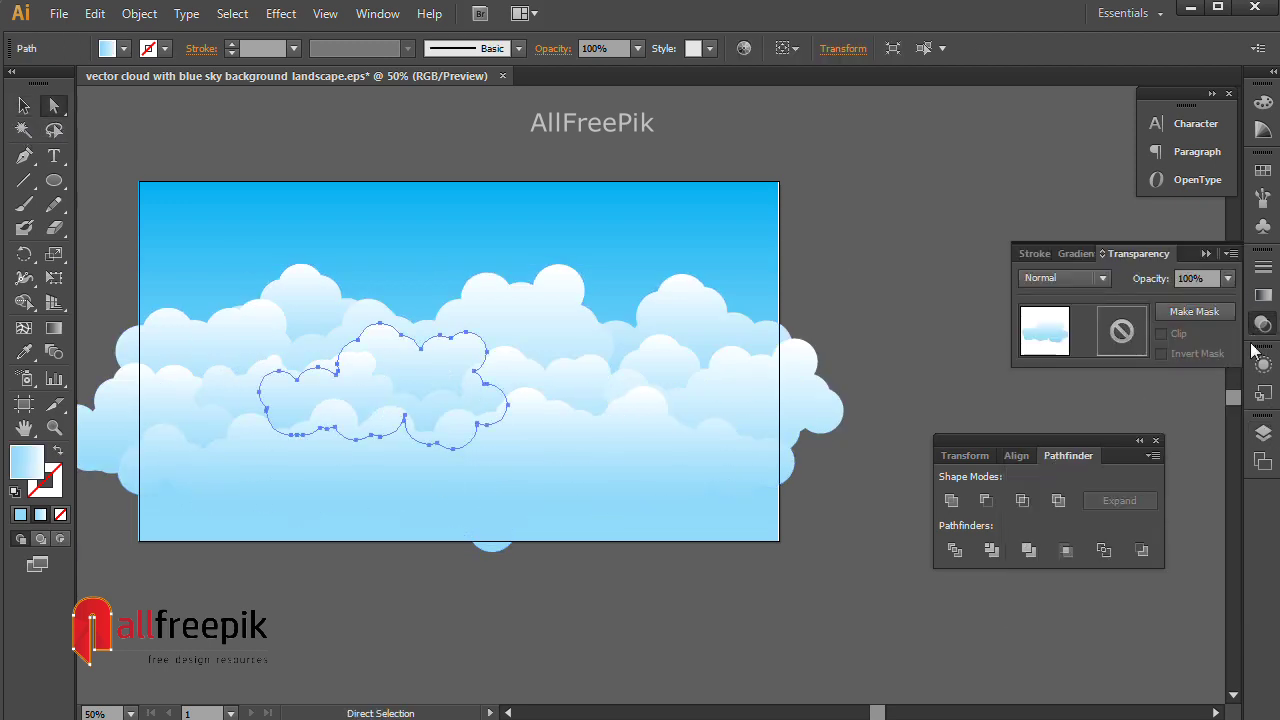
click(1262, 297)
drag(1137, 379, 1126, 380)
click(647, 556)
click(391, 399)
click(697, 608)
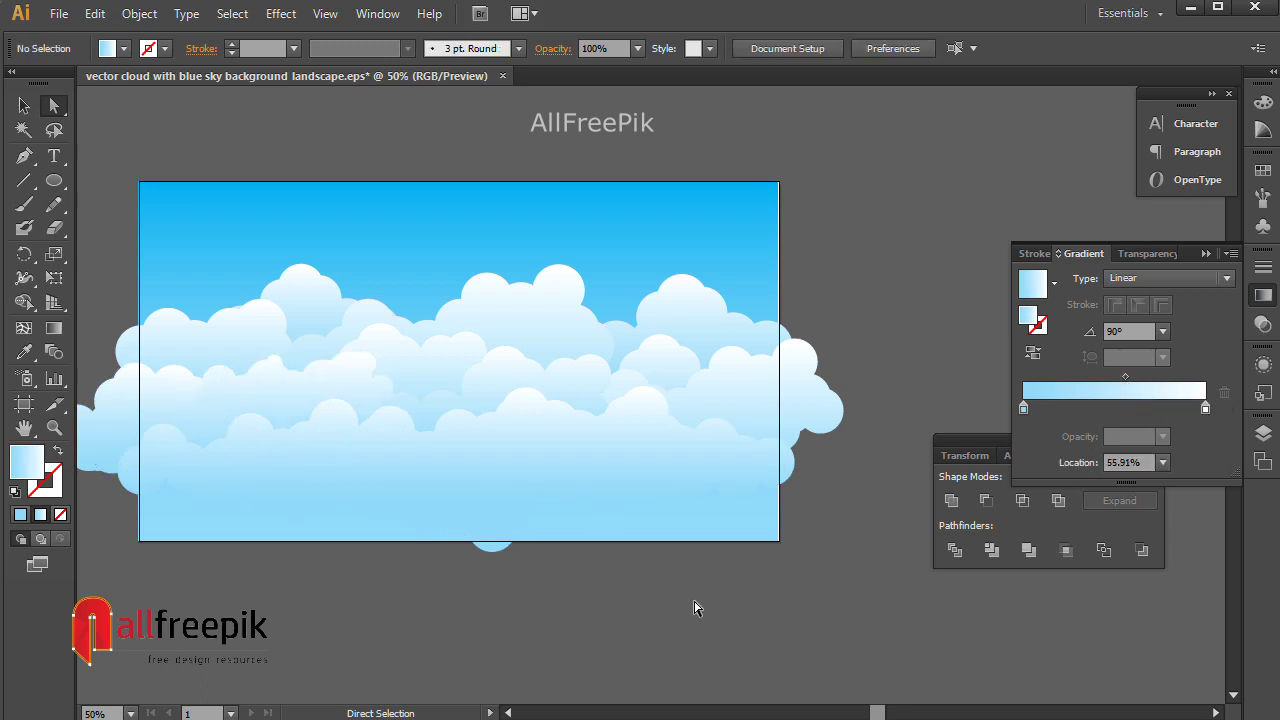
- Nudge the small right-of-centre cloud slightly up and to the left
drag(663, 358, 658, 350)
click(762, 630)
- Set the gradient midpoint to about 50% on the upper-centre cloud and 55.91% on the upper-left front cloud
click(572, 322)
drag(1113, 374, 1114, 373)
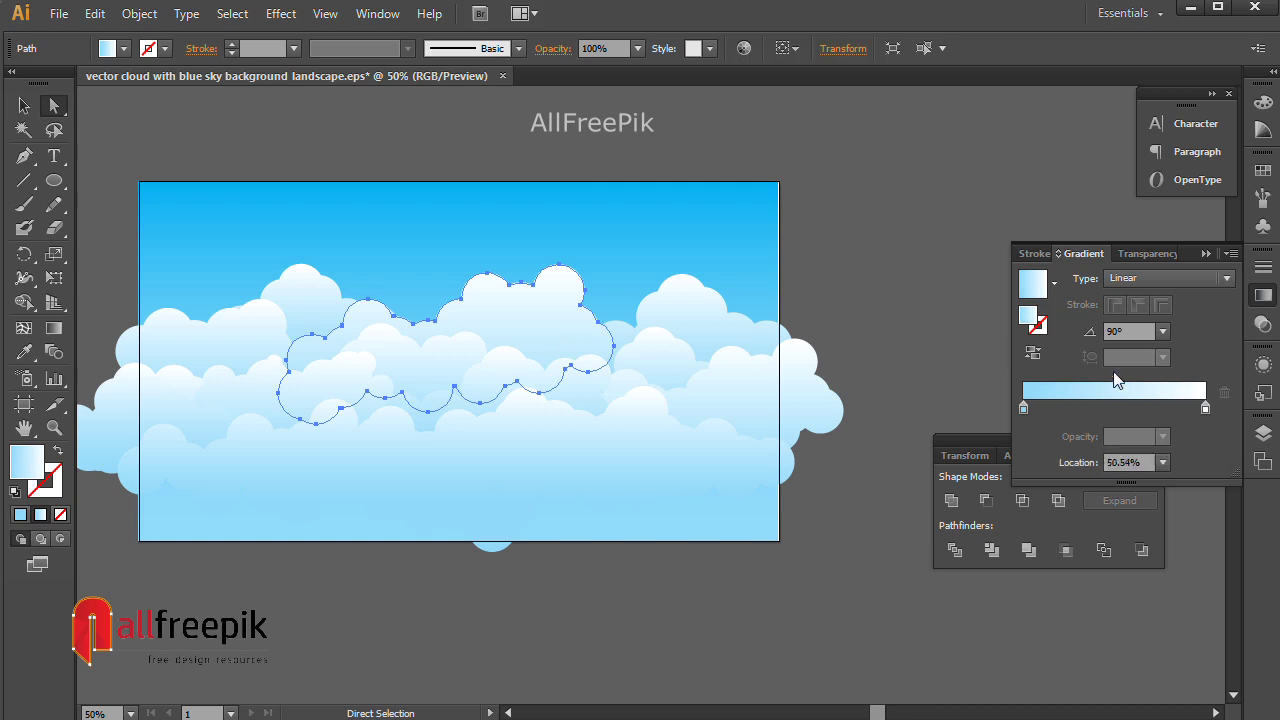
click(716, 585)
click(257, 332)
click(1136, 378)
click(610, 618)
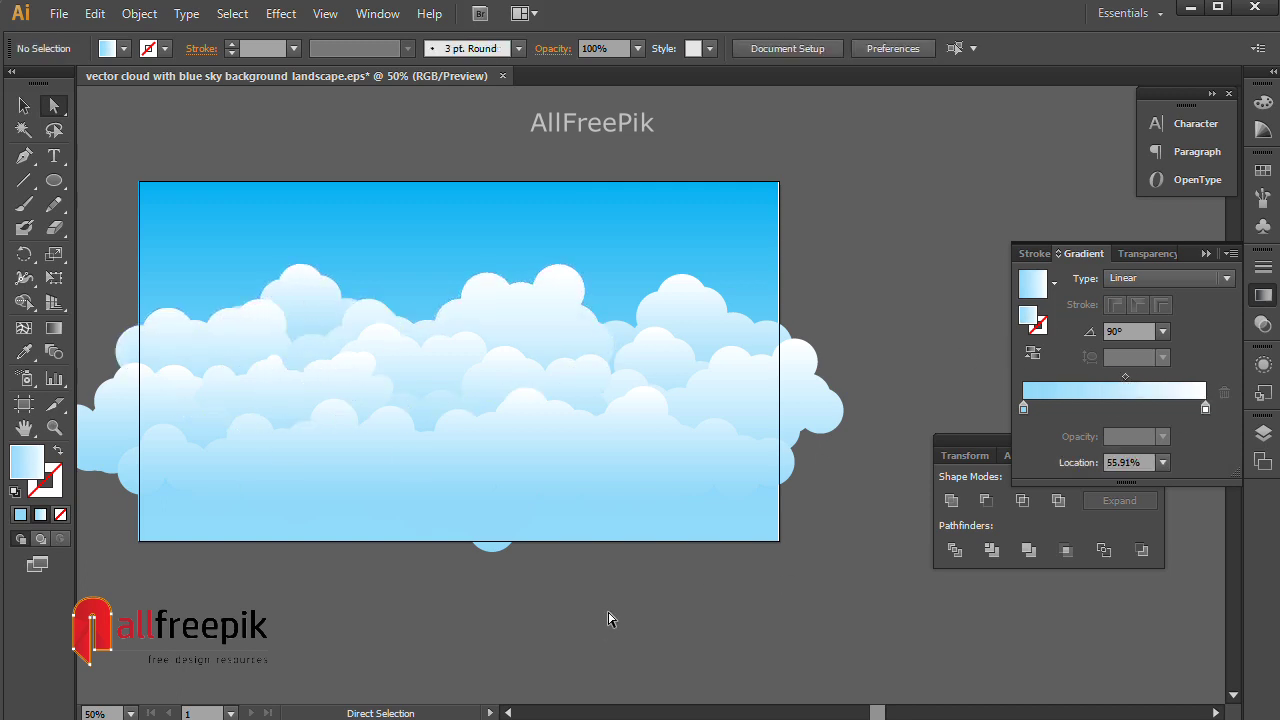
- Widen the small right-of-centre cloud slightly toward the right
click(720, 400)
key(v)
drag(757, 389, 775, 389)
click(833, 599)
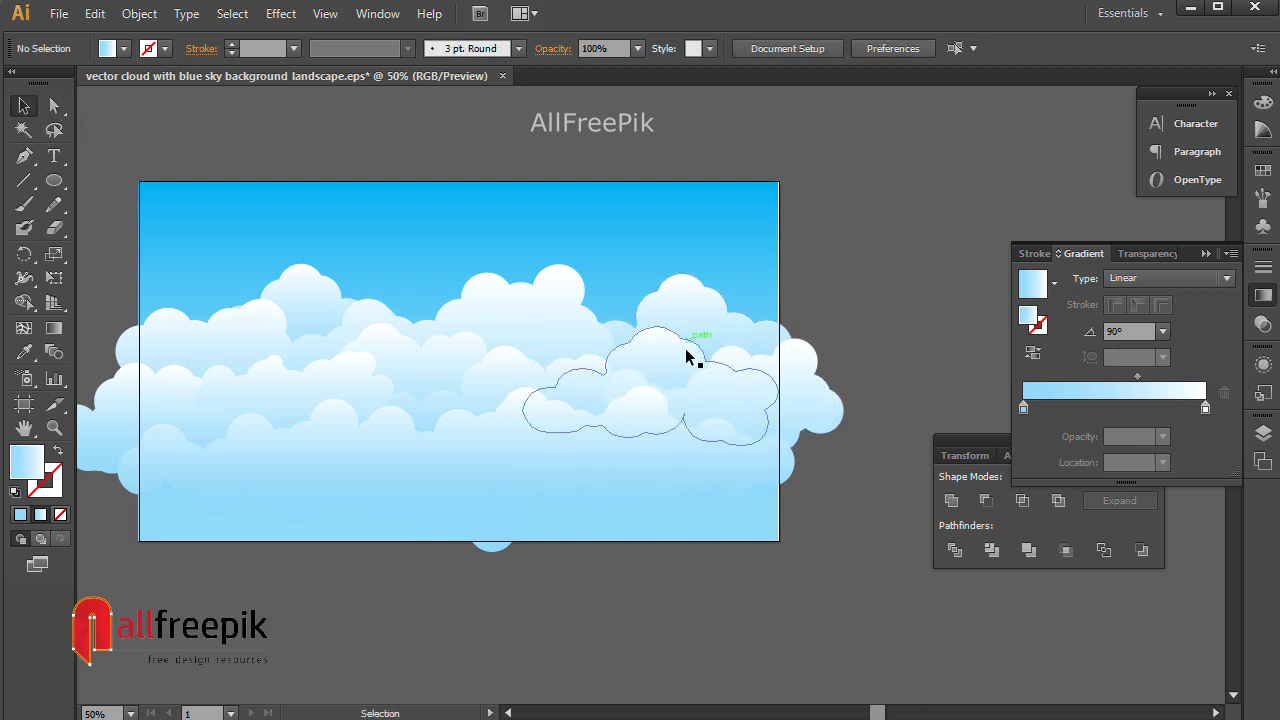
- Shift the light-blue gradient stop inward on the upper-centre and upper-right clouds to deepen their lower shading
key(ctrl+minus)
key(ctrl+space)
drag(205, 235, 702, 524)
key(space)
key(a)
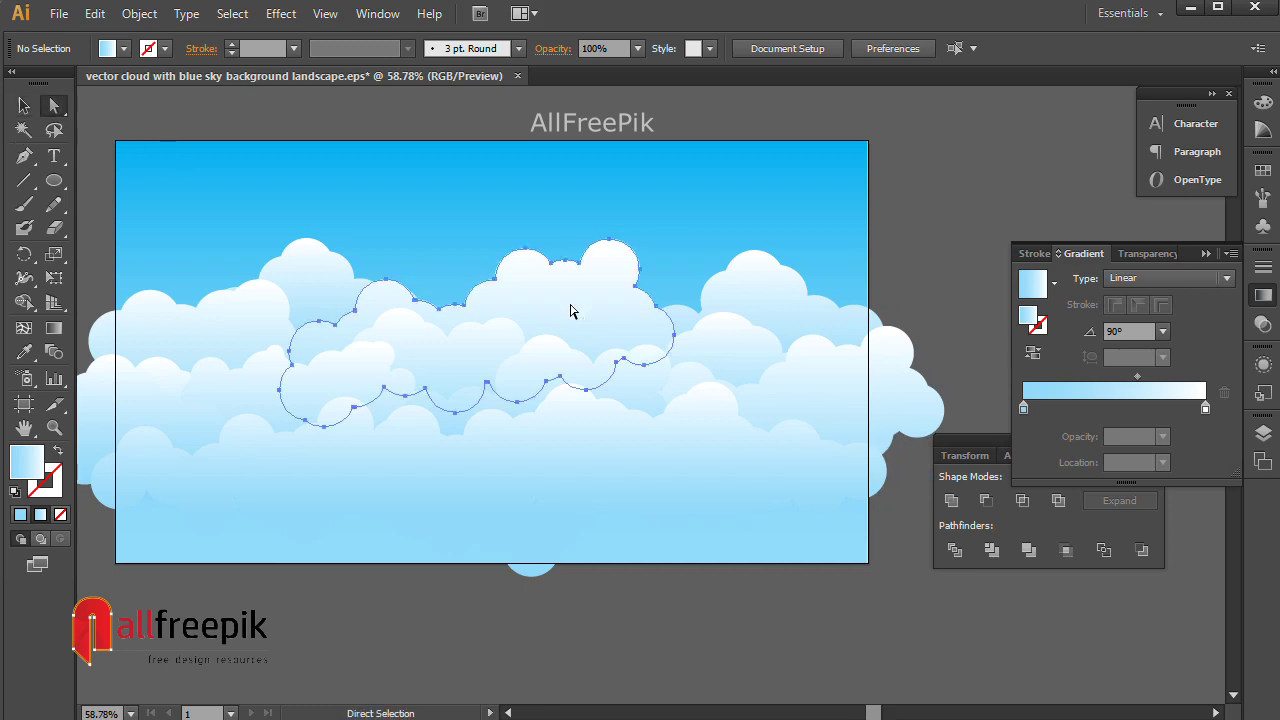
click(580, 309)
drag(1023, 408, 1040, 413)
click(748, 287)
click(1045, 408)
drag(1051, 407, 1048, 412)
- Set the light-blue gradient stop's location to 15.05% on the middle-left cloud and 13.98% on the upper-left front cloud
click(465, 358)
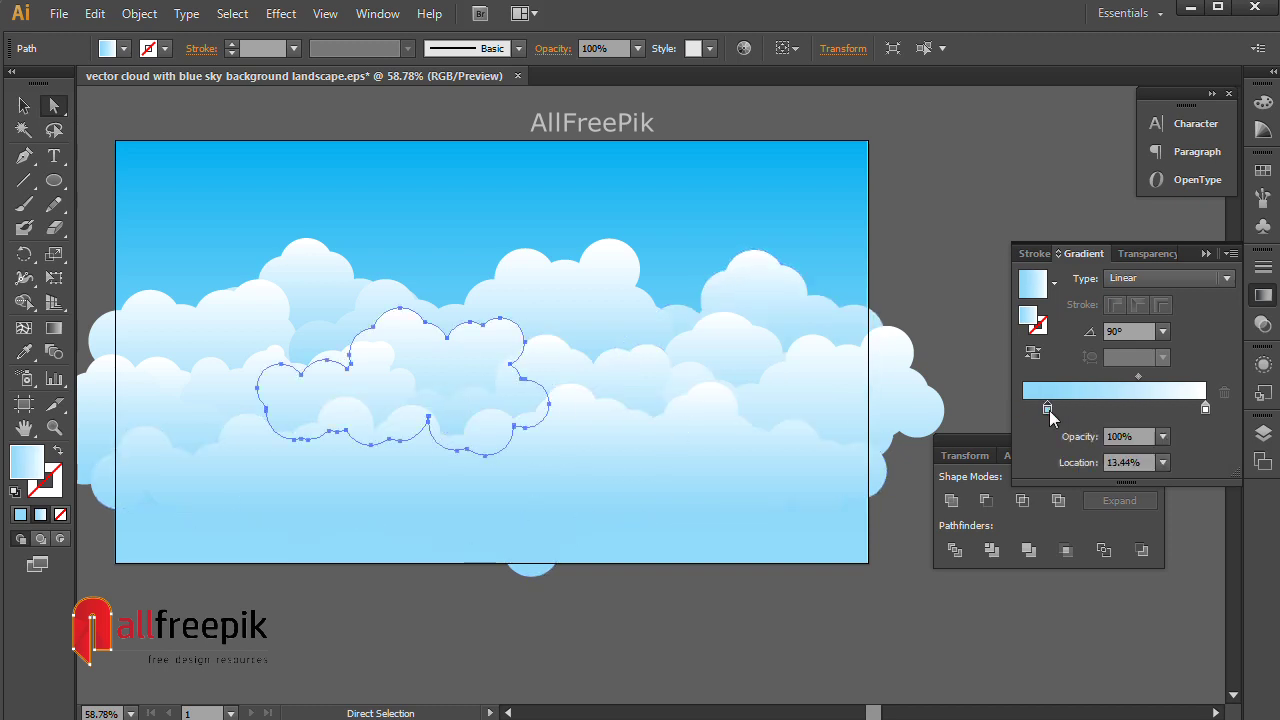
click(261, 183)
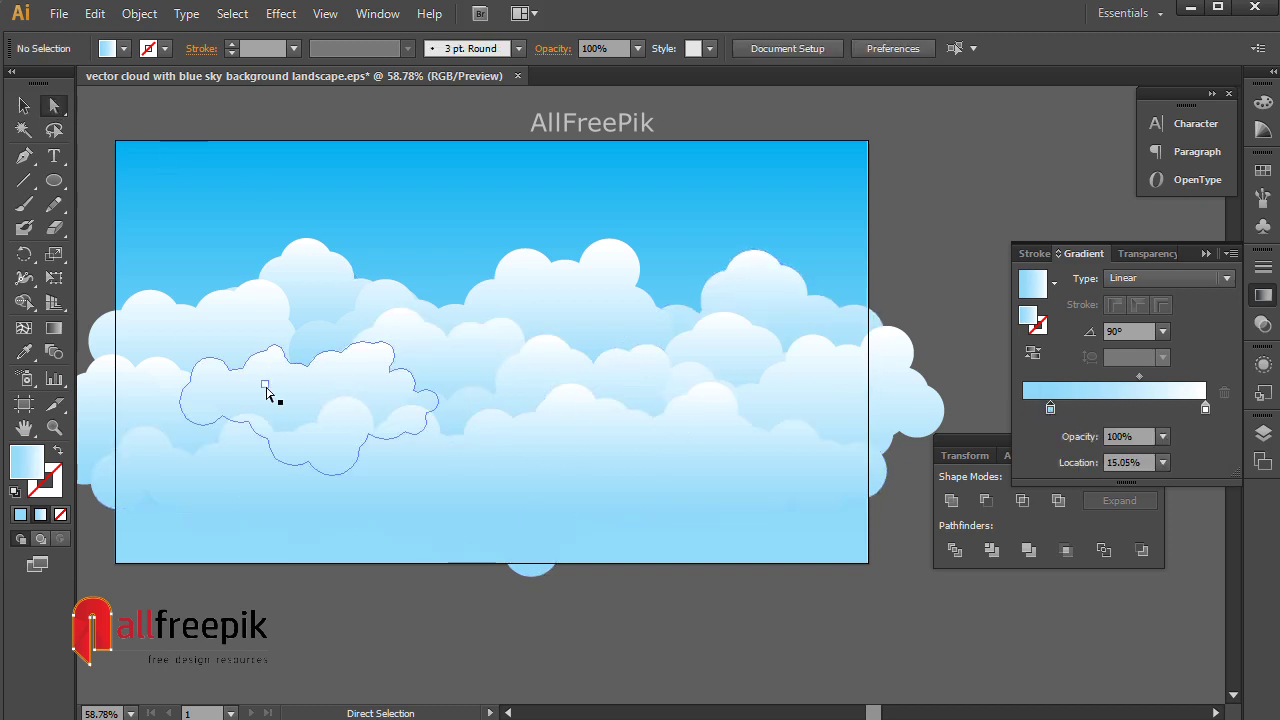
click(250, 330)
drag(1026, 406, 1048, 408)
click(480, 171)
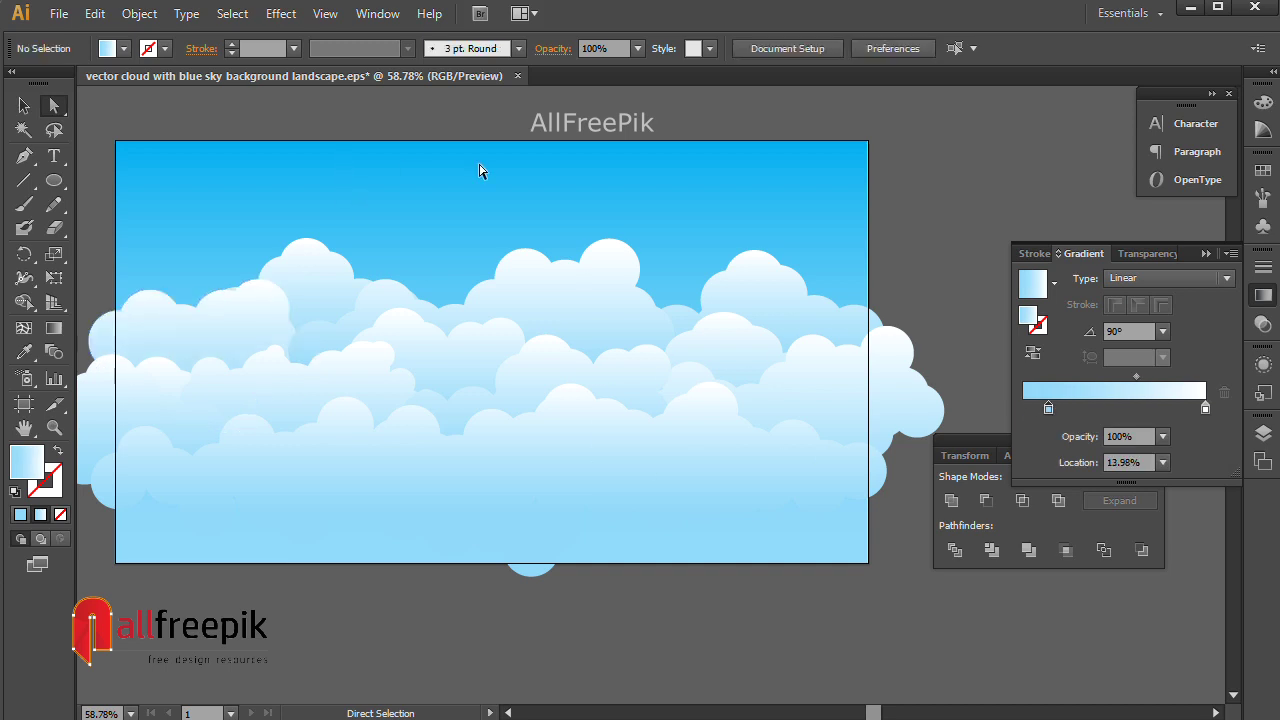
- Set the light-blue gradient stop's location to 25.81% on the left cloud just above the large bottom cloud
click(360, 380)
drag(1026, 409, 1070, 408)
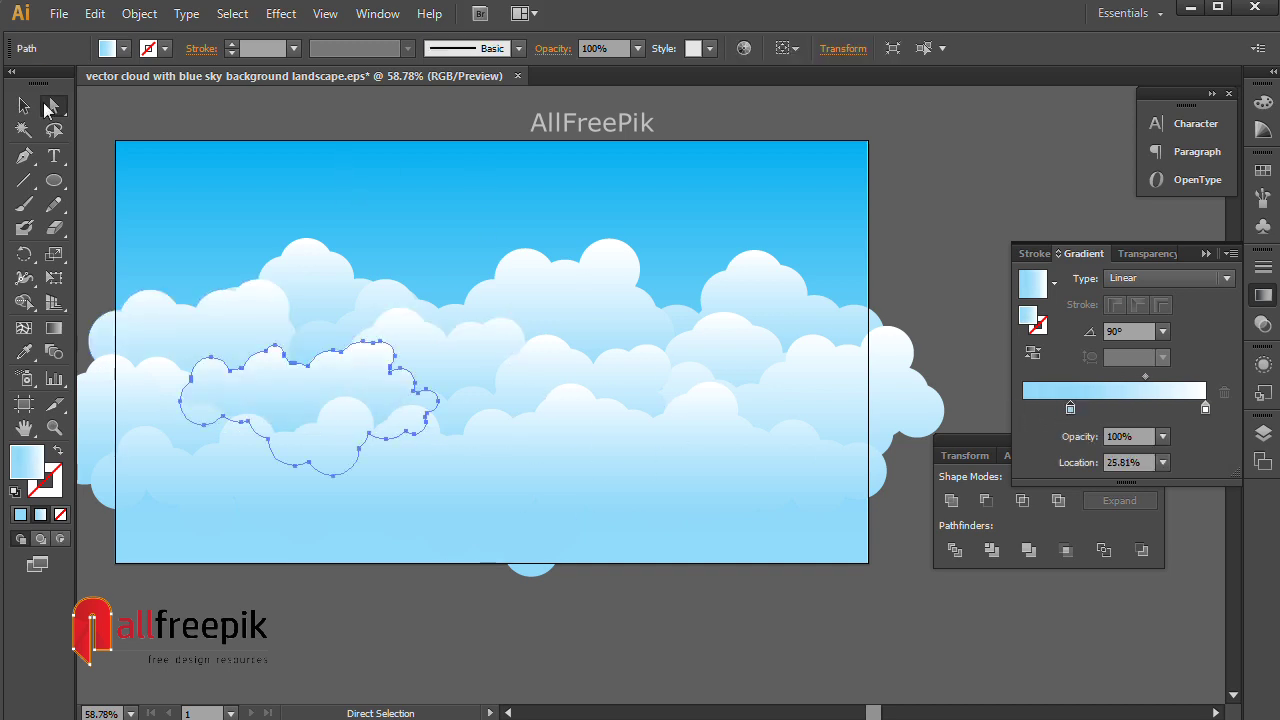
click(374, 169)
- Ungroup the clouds
click(24, 106)
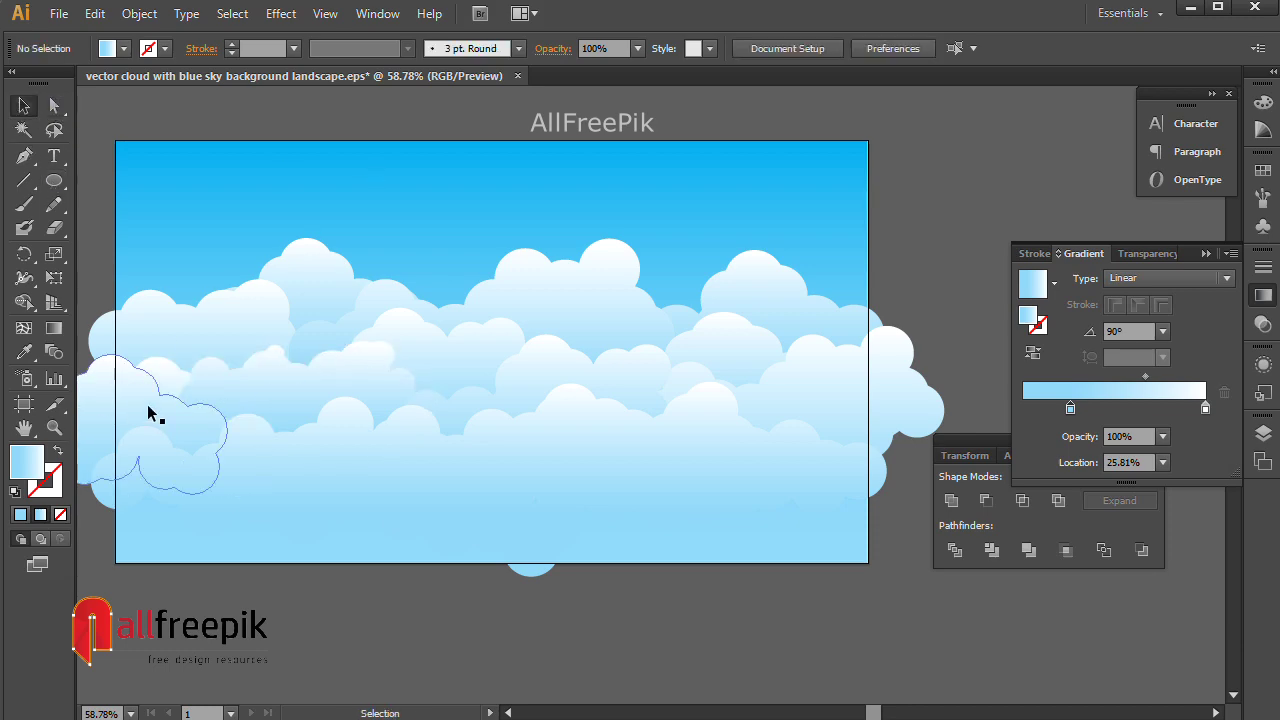
click(150, 406)
right_click(150, 406)
click(208, 524)
click(286, 617)
- Select the two far-left clouds together with the large bottom cloud and bring them to the front
click(156, 407)
shift+click(163, 380)
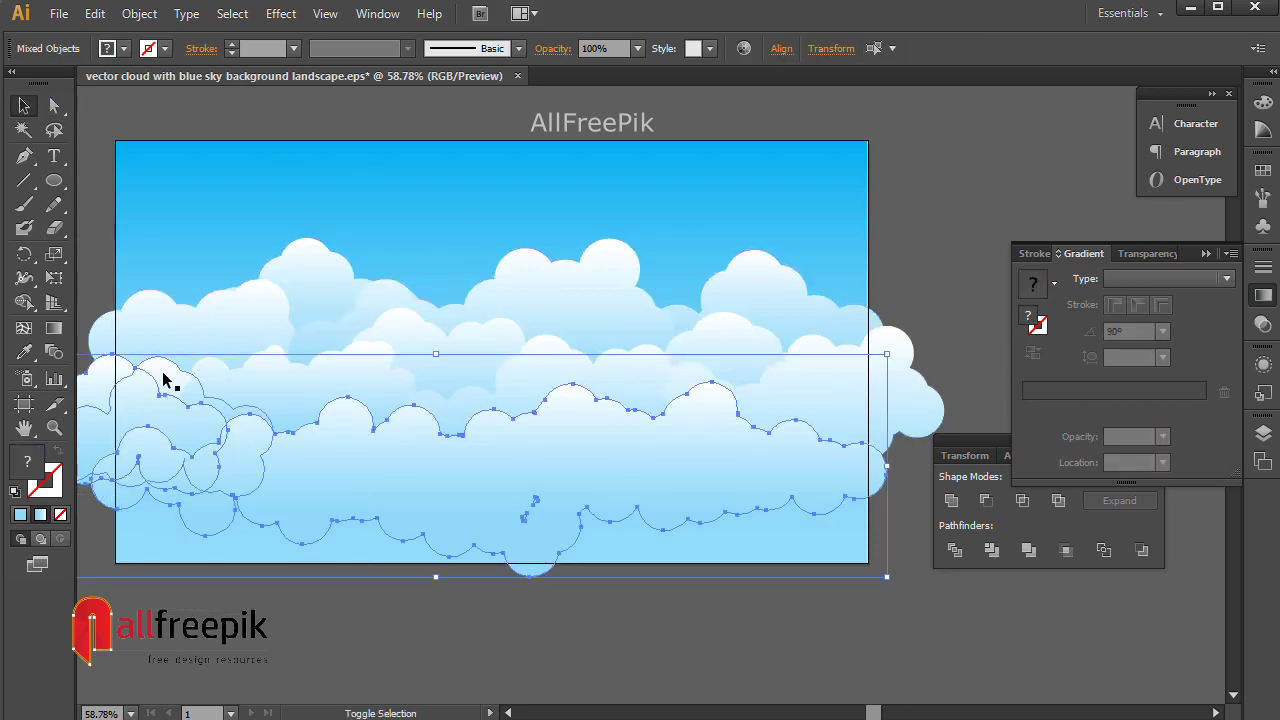
click(139, 13)
mouse_move(208, 64)
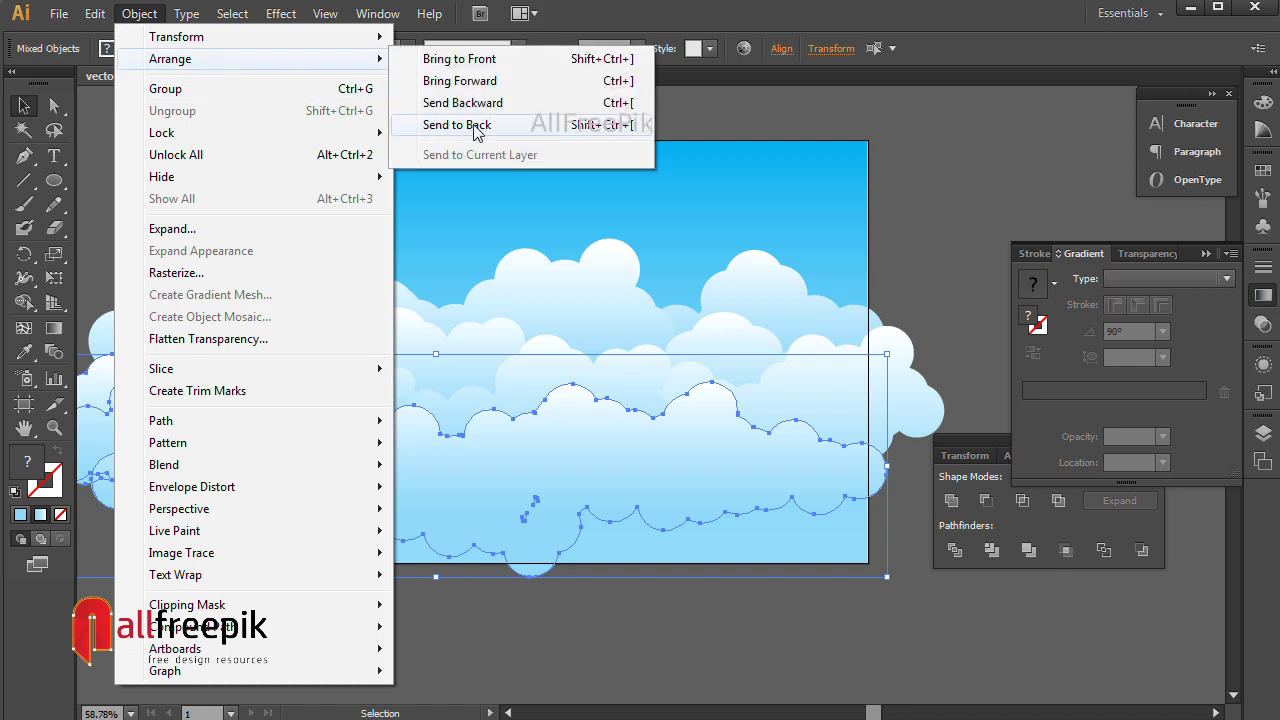
click(455, 57)
click(588, 631)
- Set the upper-left front cloud's gradient midpoint to 62.79%
ctrl+alt+click(584, 576)
drag(734, 463, 638, 560)
key(a)
click(306, 272)
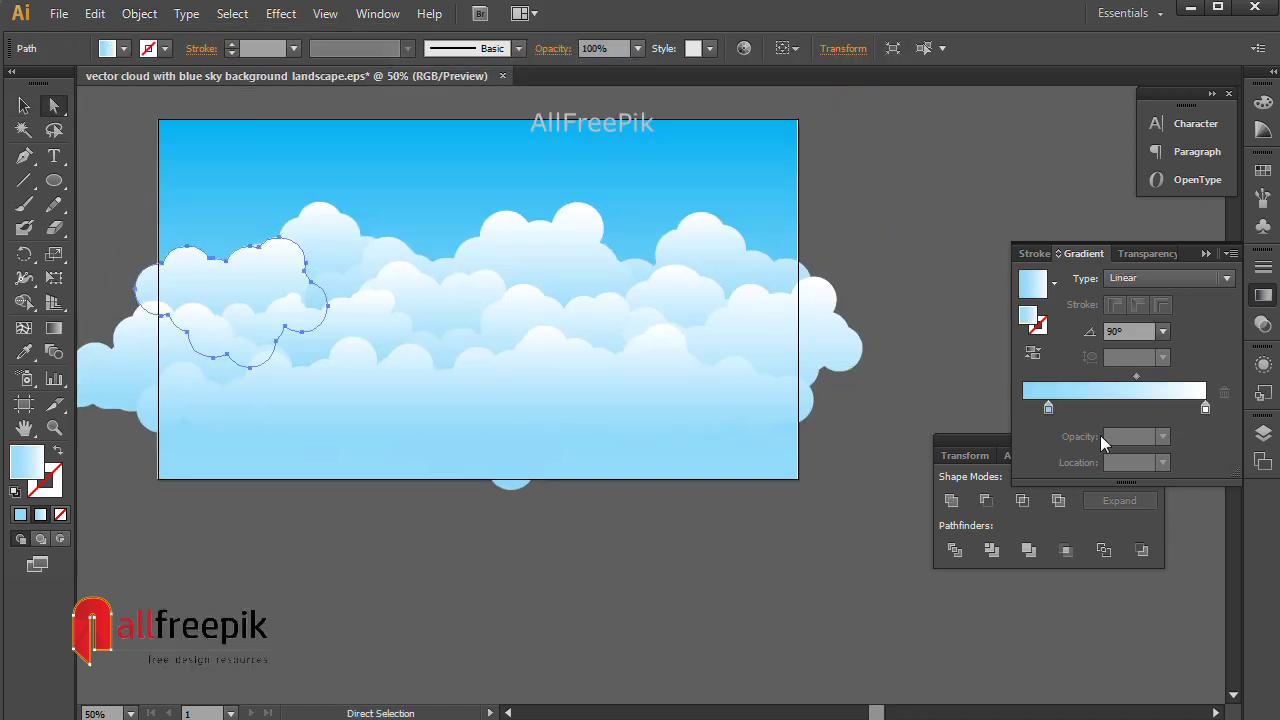
drag(1138, 378, 1156, 379)
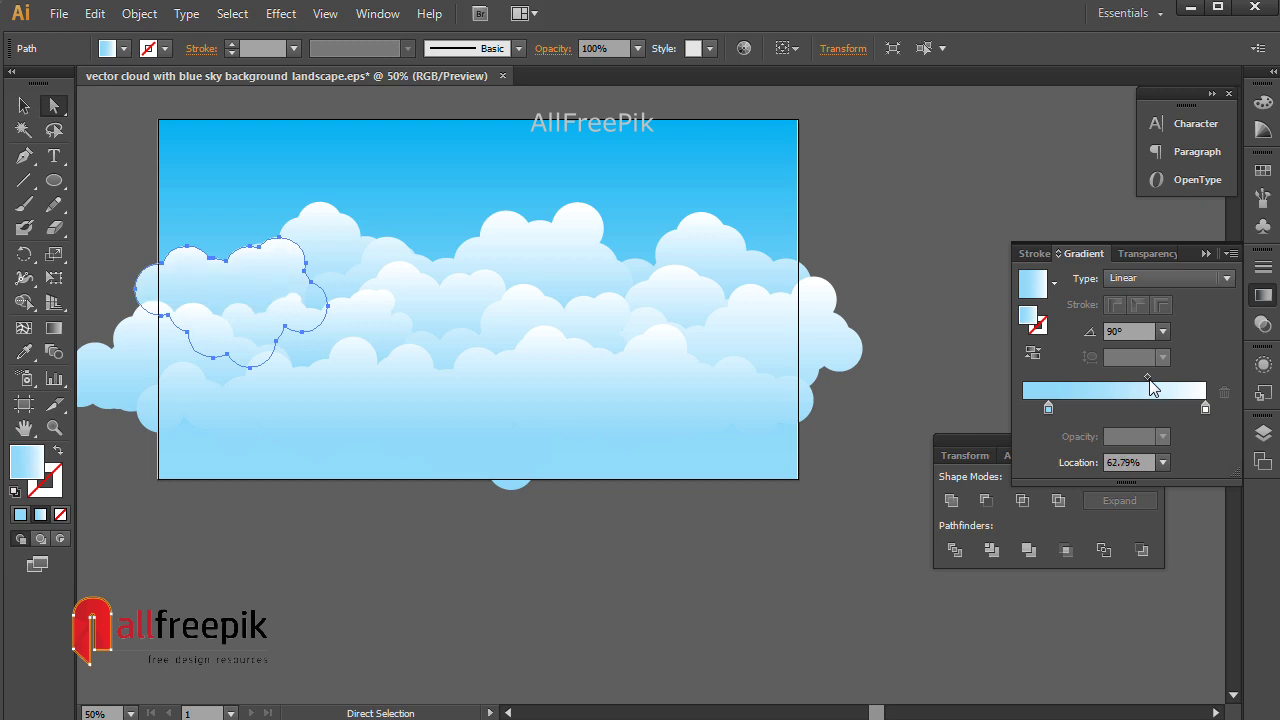
click(952, 207)
click(260, 289)
click(1206, 408)
click(342, 143)
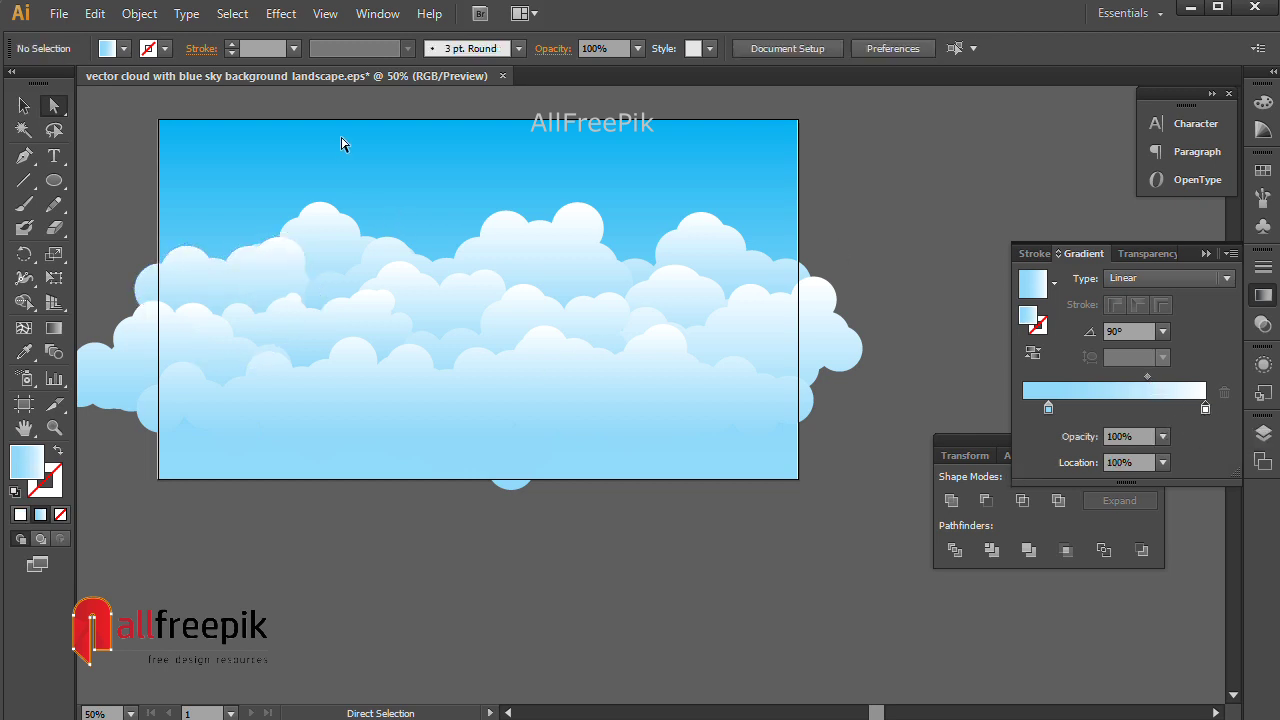
- Move the upper-left rear cloud slightly up and to the left, and narrow it a little
drag(333, 254, 340, 238)
click(587, 595)
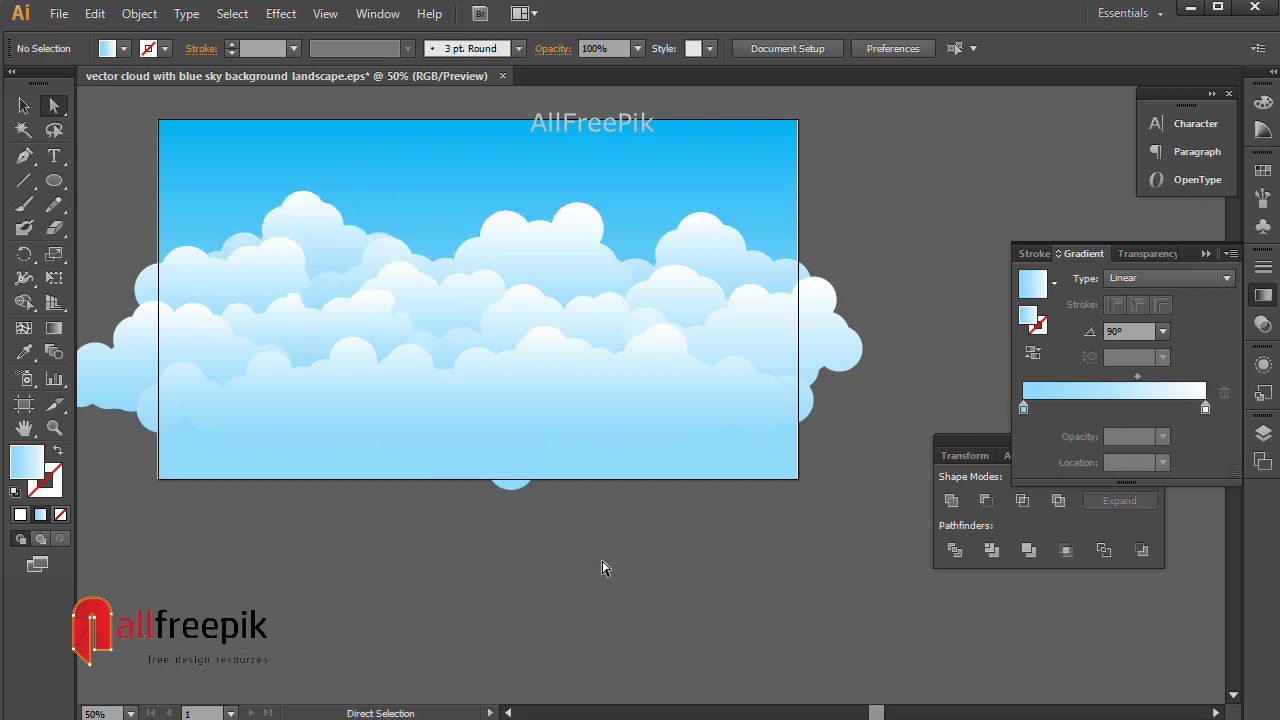
click(339, 234)
click(24, 106)
drag(403, 250, 392, 249)
click(504, 577)
click(296, 219)
right_click(296, 219)
click(591, 595)
click(591, 595)
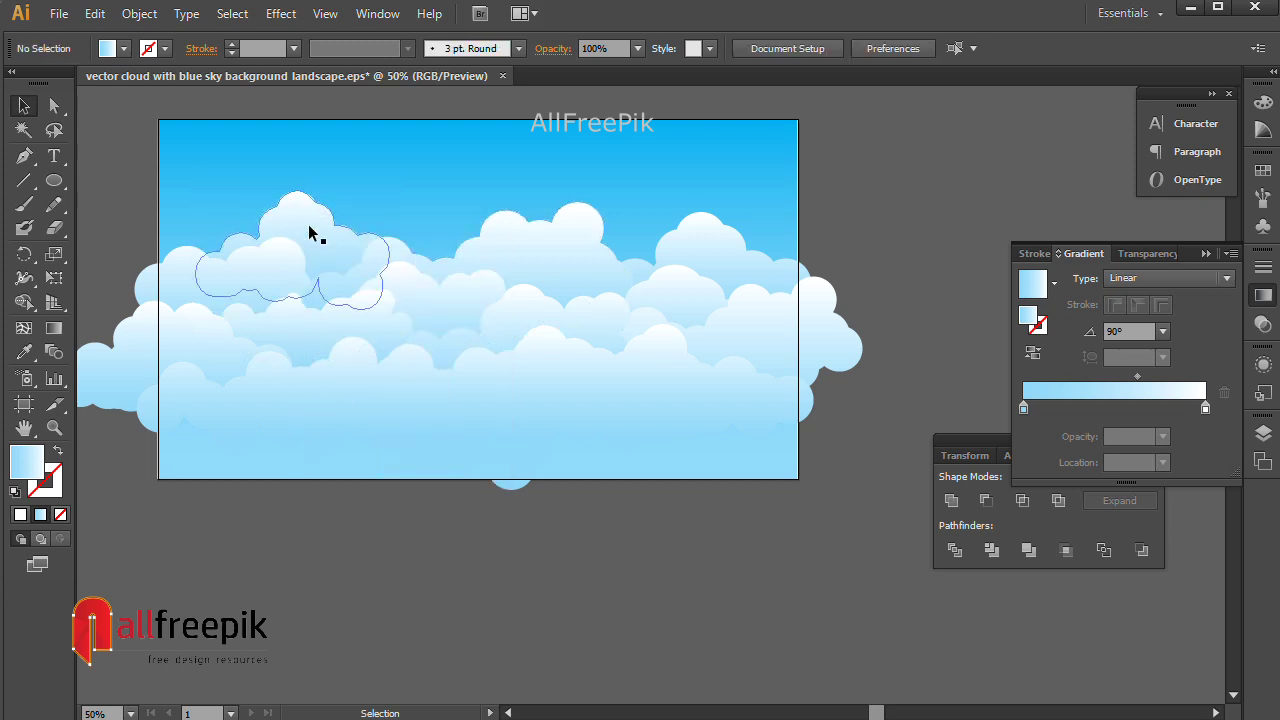
drag(349, 251, 284, 256)
click(425, 551)
click(478, 591)
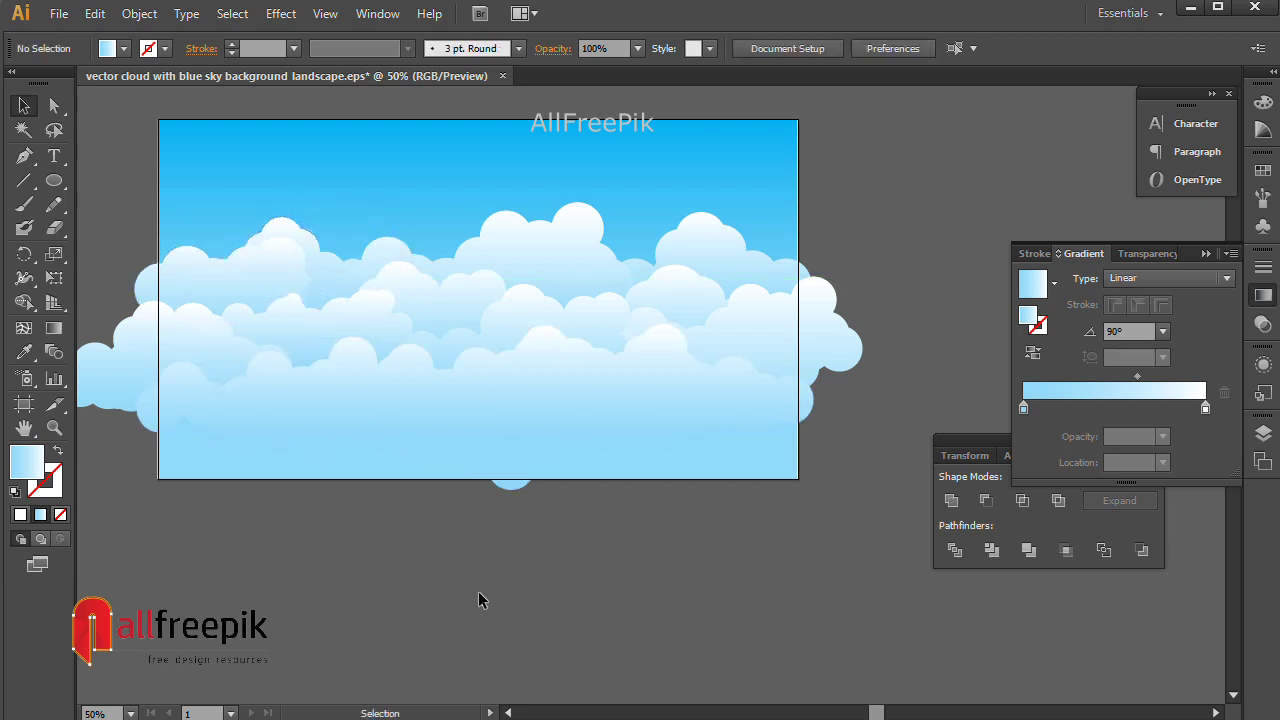
drag(207, 252, 290, 262)
key(ctrl+[)
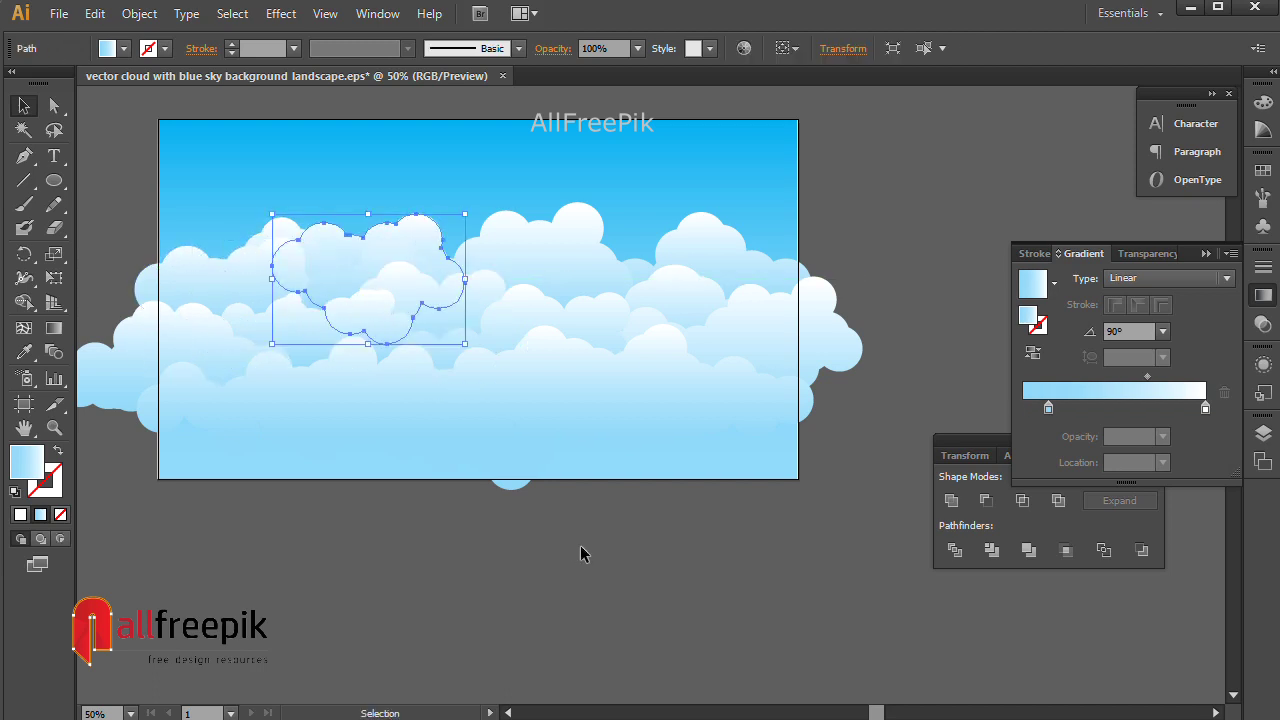
click(585, 554)
click(280, 238)
key(ctrl+z)
key(ctrl+z)
key(ctrl+z)
key(ctrl+z)
key(ctrl+z)
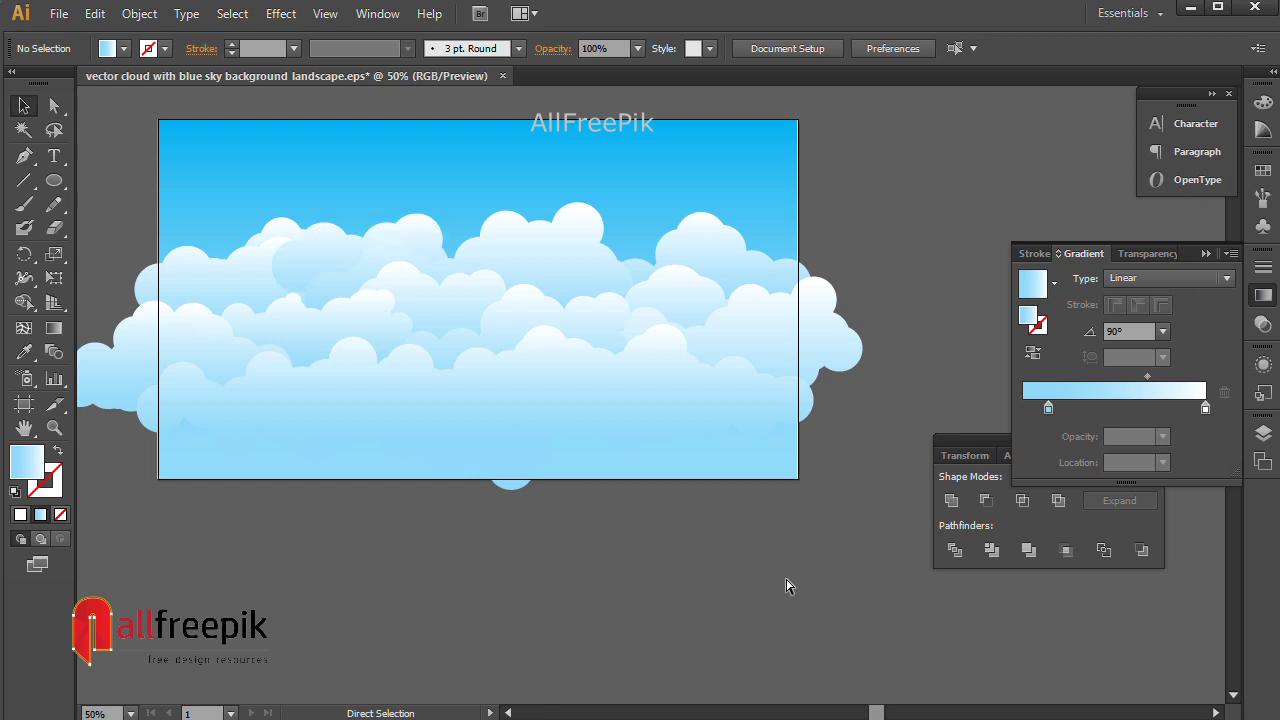
click(786, 574)
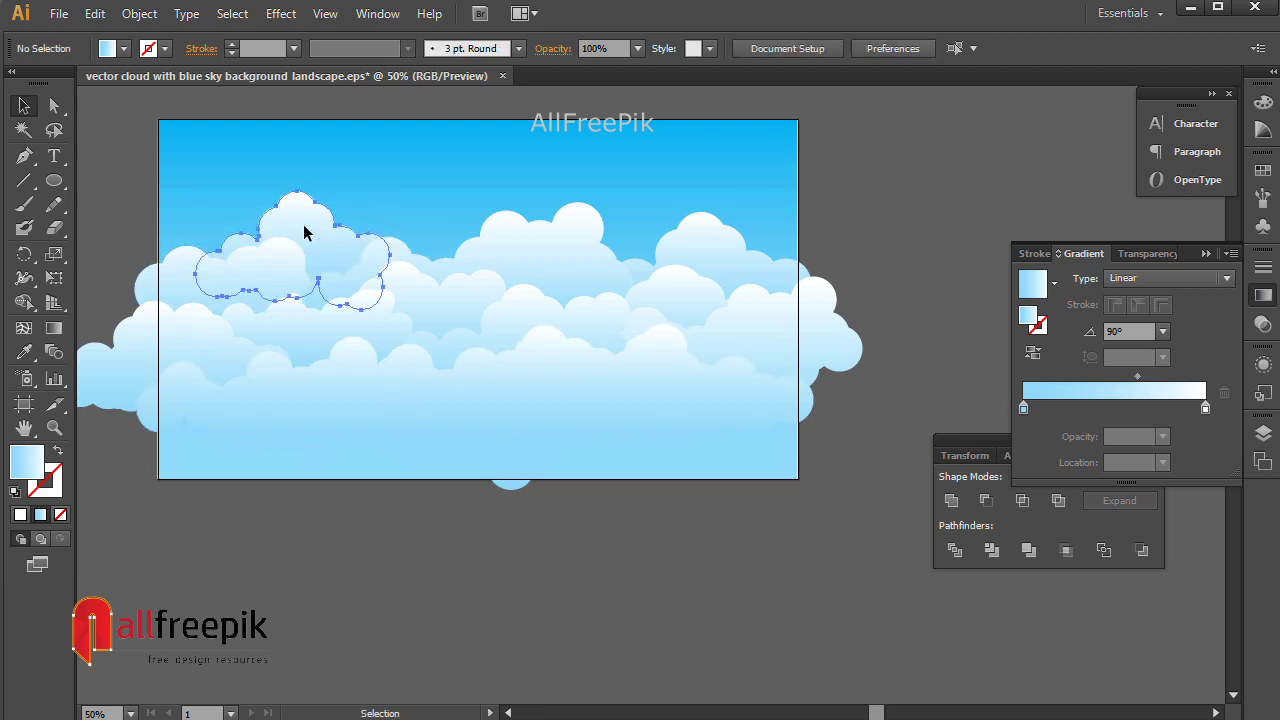
- Move the upper-left rear cloud down and to the left, and the upper-left front cloud up and to the right
drag(303, 228, 293, 250)
drag(171, 250, 204, 199)
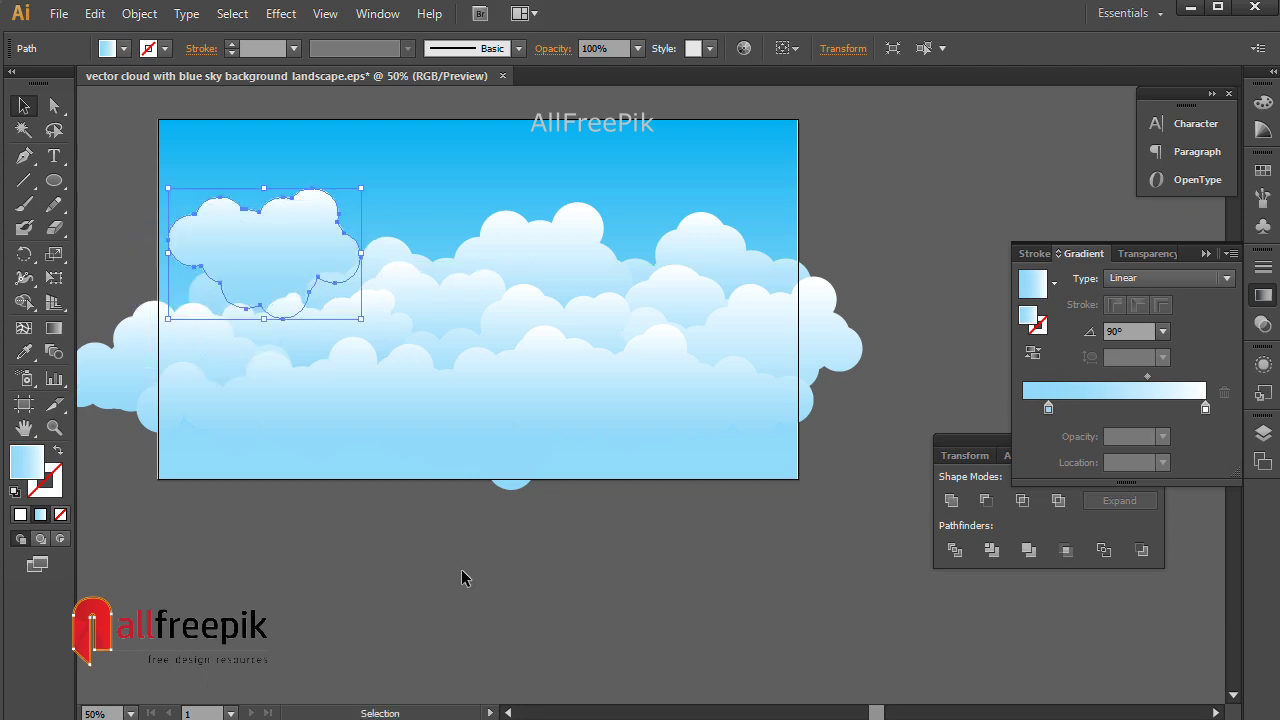
click(206, 296)
- Select all clouds except the raised upper-left one and bring them to the front
drag(816, 539, 171, 289)
shift+click(329, 306)
click(139, 13)
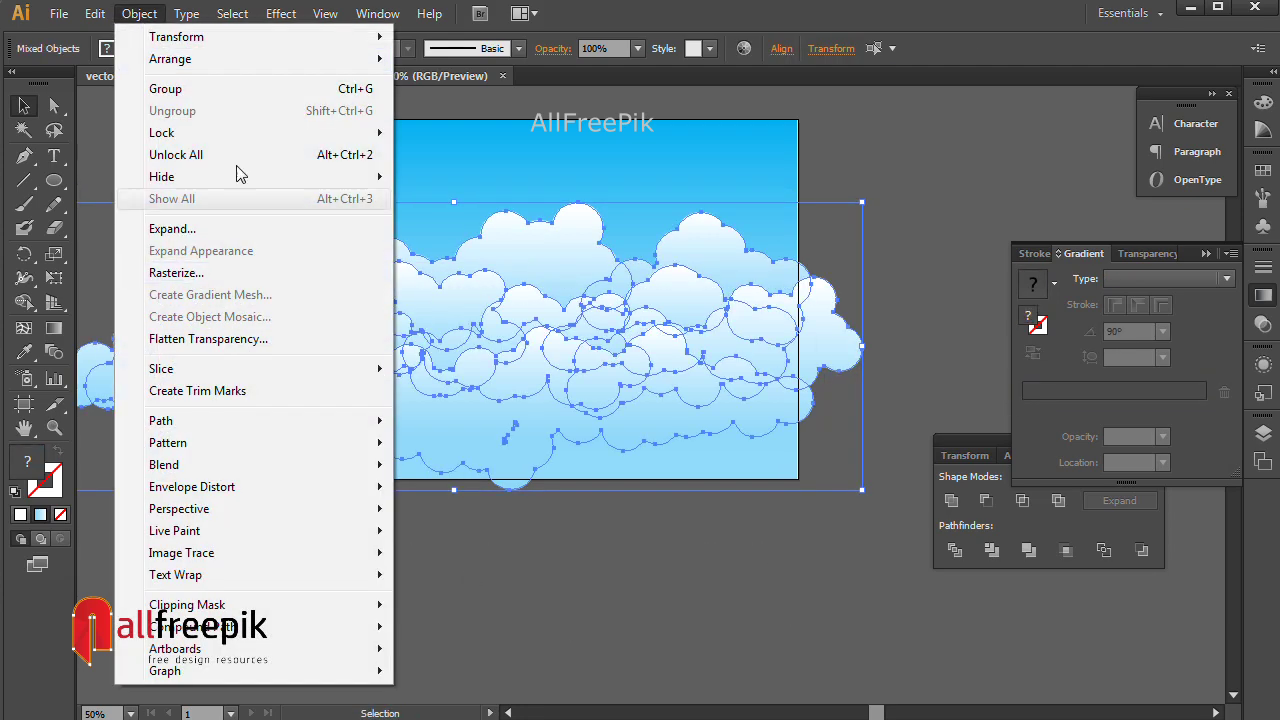
mouse_move(225, 60)
click(467, 66)
click(539, 611)
- Lower the raised upper-left cloud slightly so it sits behind the surrounding clouds
drag(286, 259, 286, 285)
click(270, 545)
click(452, 552)
click(297, 277)
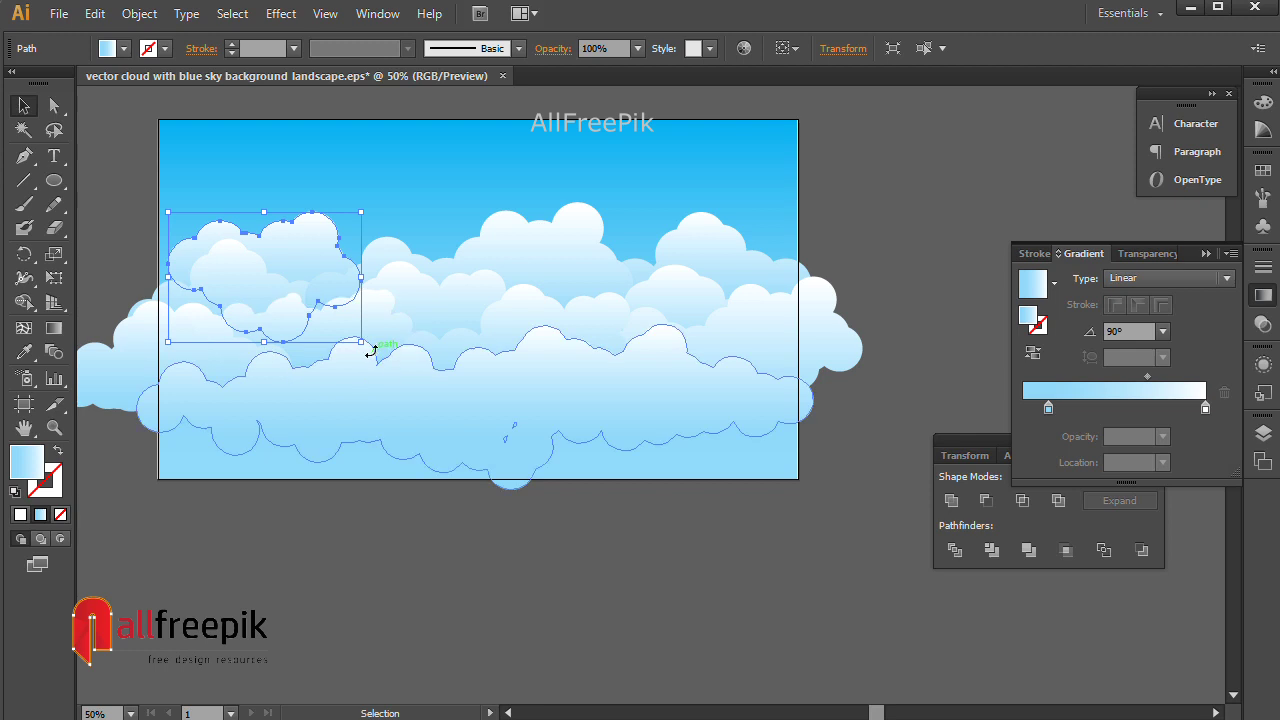
click(536, 608)
- Nudge the small cloud in front of the upper-left cloud slightly down and to the left
key(space)
drag(581, 610, 529, 608)
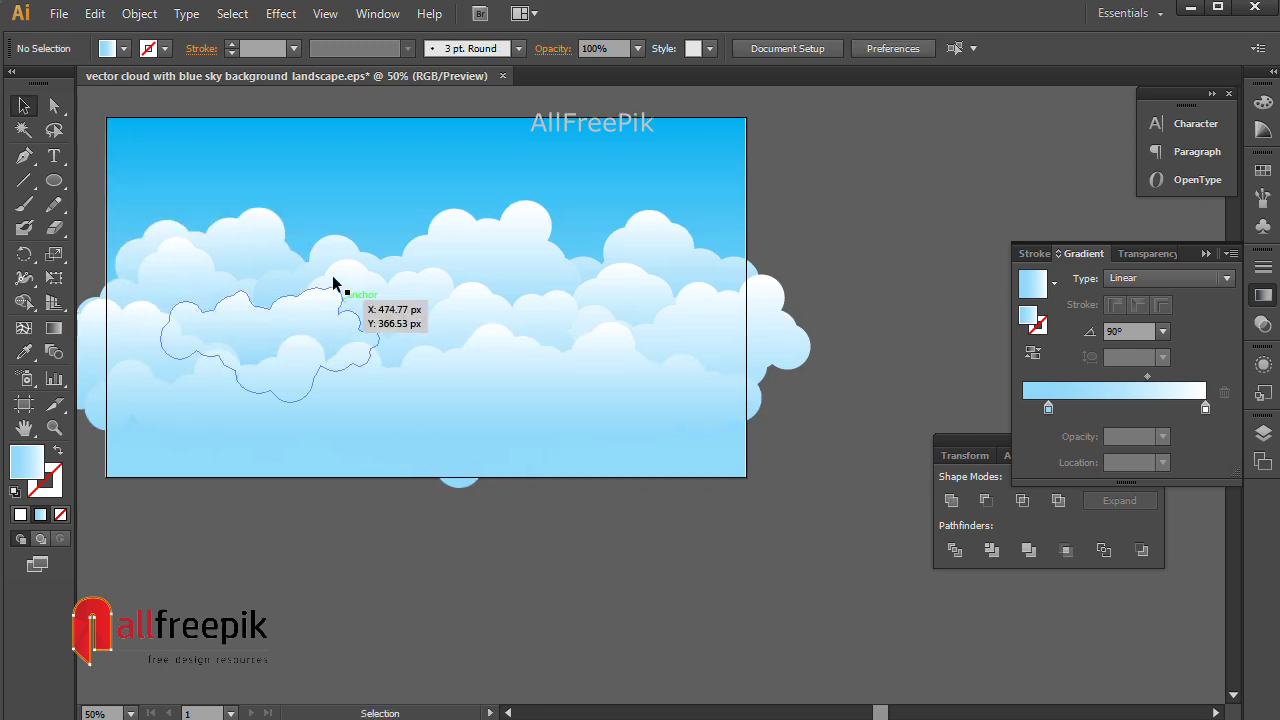
click(270, 248)
drag(199, 290, 158, 287)
click(410, 643)
- Enlarge the upper-centre cloud slightly toward its lower left
click(303, 285)
mouse_move(245, 360)
mouse_down()
mouse_move(217, 365)
mouse_move(230, 367)
mouse_up()
click(570, 597)
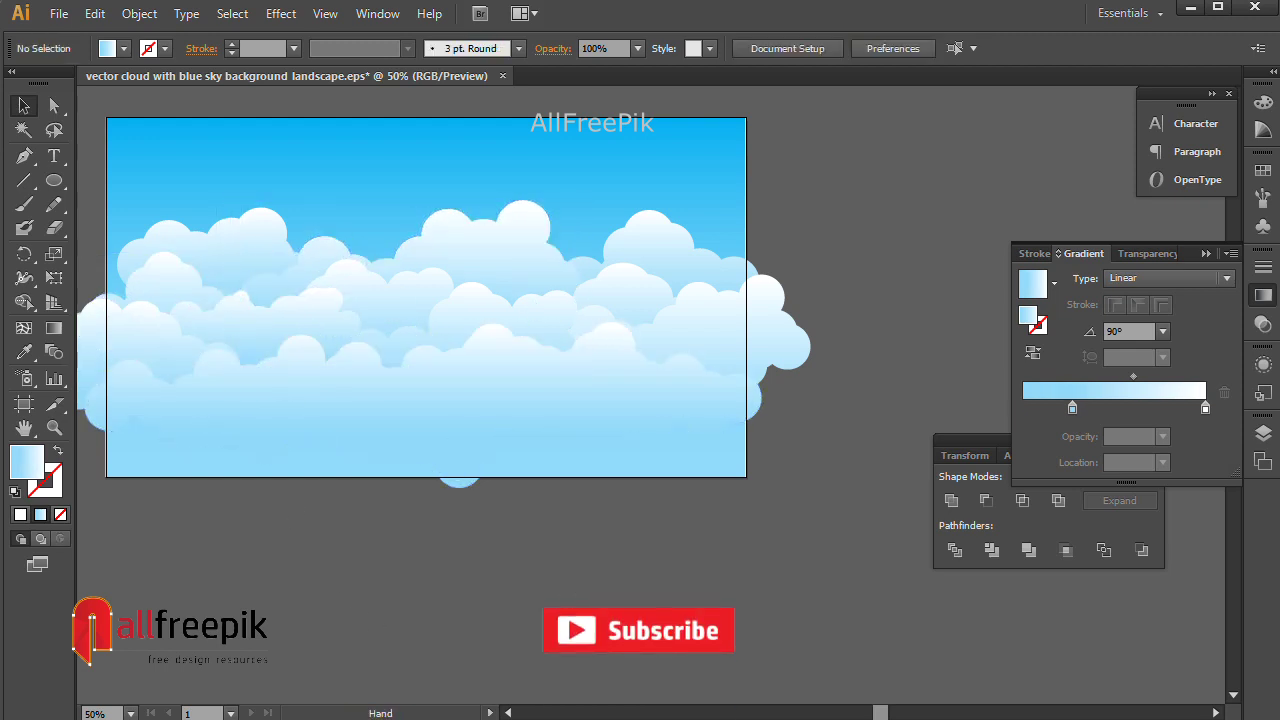
- Rotate the upper-right cloud slightly clockwise
key(space)
click(702, 264)
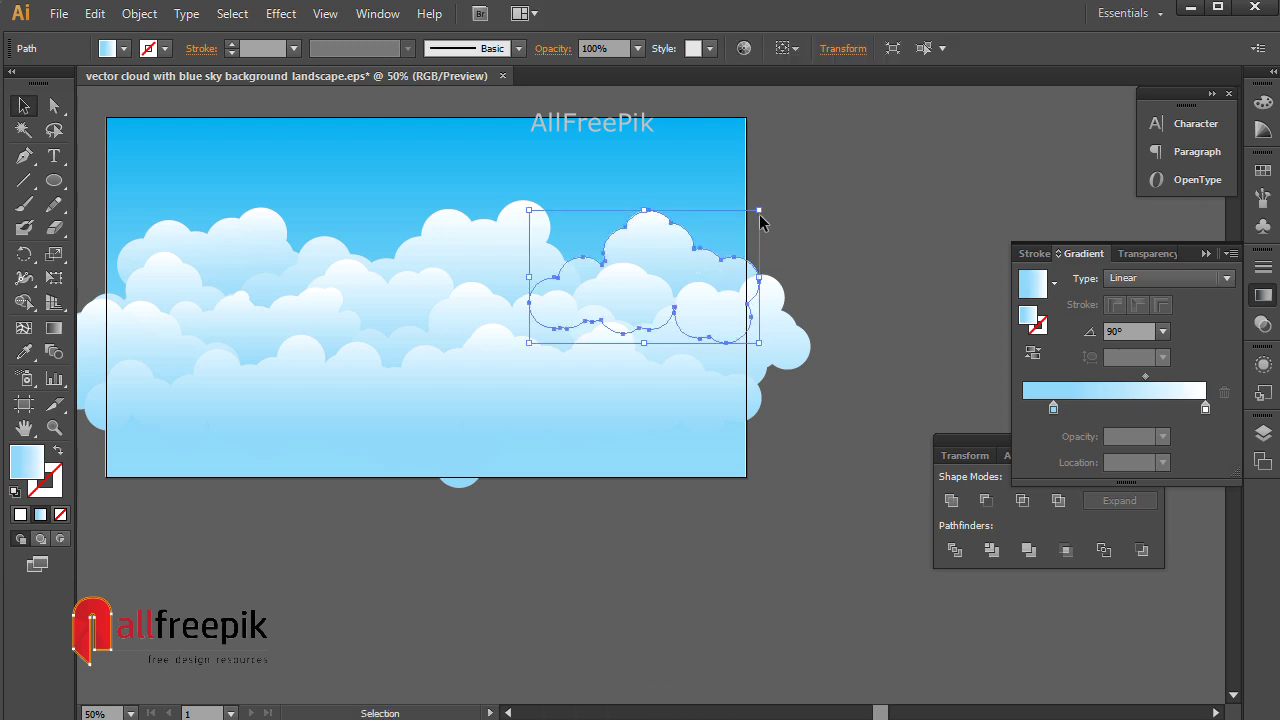
drag(768, 208, 850, 205)
click(850, 205)
click(675, 257)
click(843, 202)
click(676, 250)
right_click(675, 252)
click(820, 215)
drag(682, 256, 645, 288)
click(805, 215)
- Duplicate the upper-right cloud to the right so the copy extends past the artboard's edge
drag(674, 247, 818, 235)
click(829, 153)
- Try uniting the upper-right cloud with its copy into one shape, and undo the union
click(765, 240)
shift+click(655, 249)
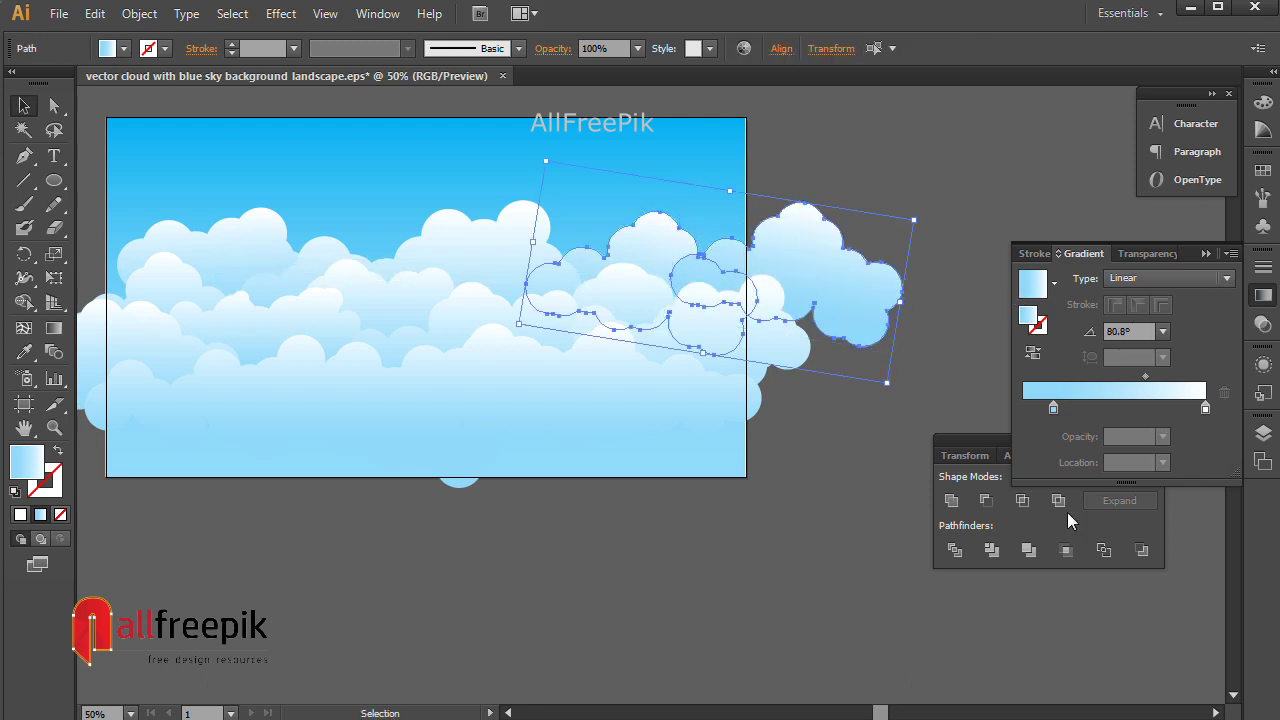
click(951, 500)
click(926, 199)
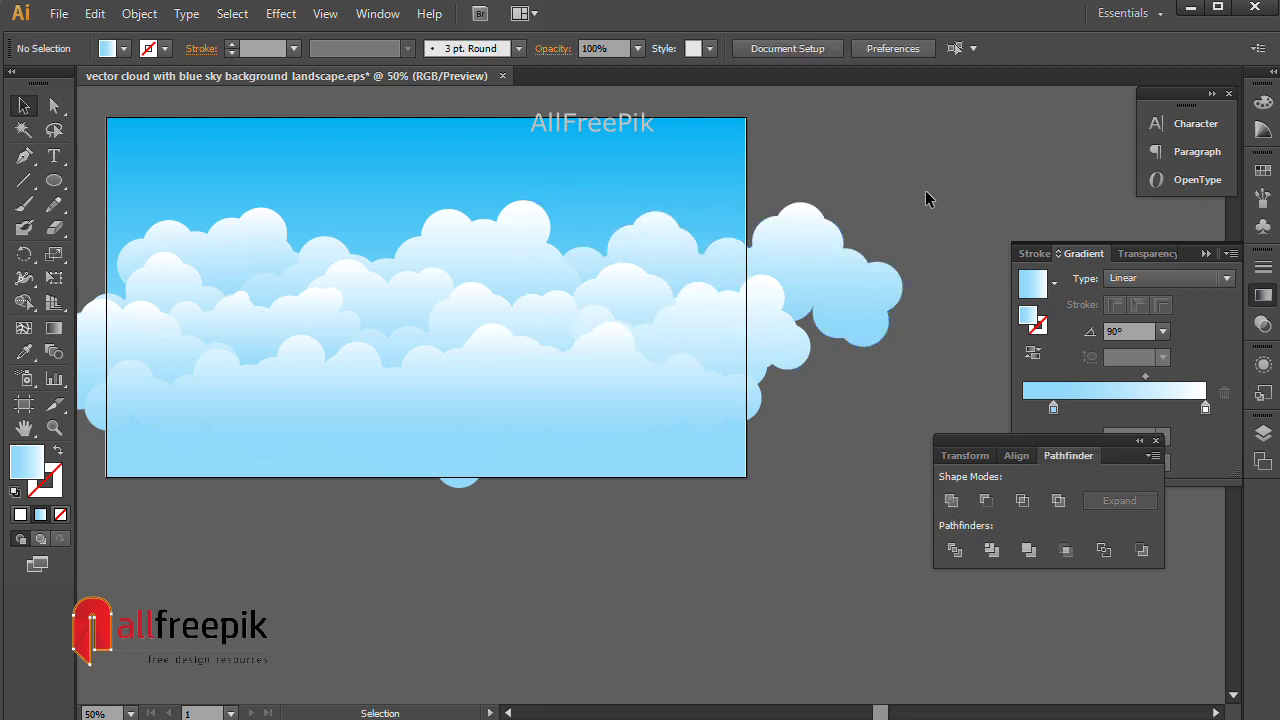
key(ctrl+z)
- Move the cloud copy to the left so it overlaps the original upper-right cloud more
click(862, 367)
drag(842, 263, 777, 254)
click(944, 152)
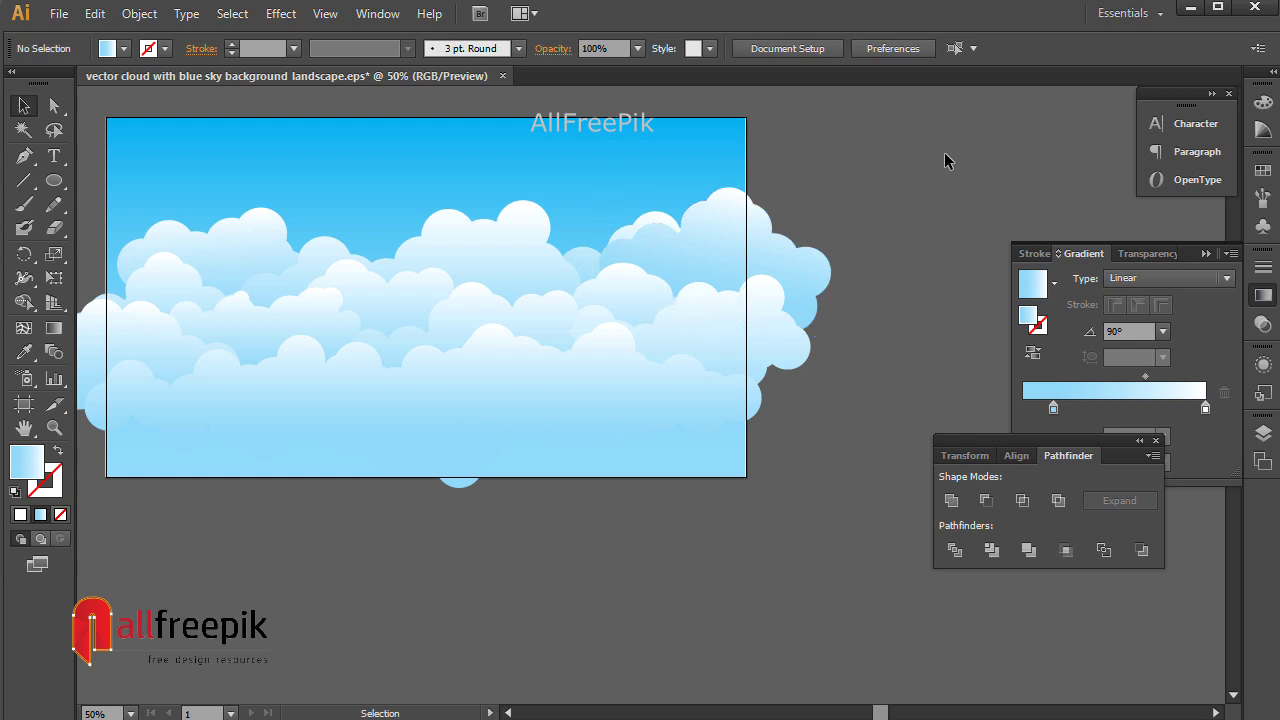
- Try the union of the two upper-right clouds with the copy raised above the original, and undo it
click(706, 223)
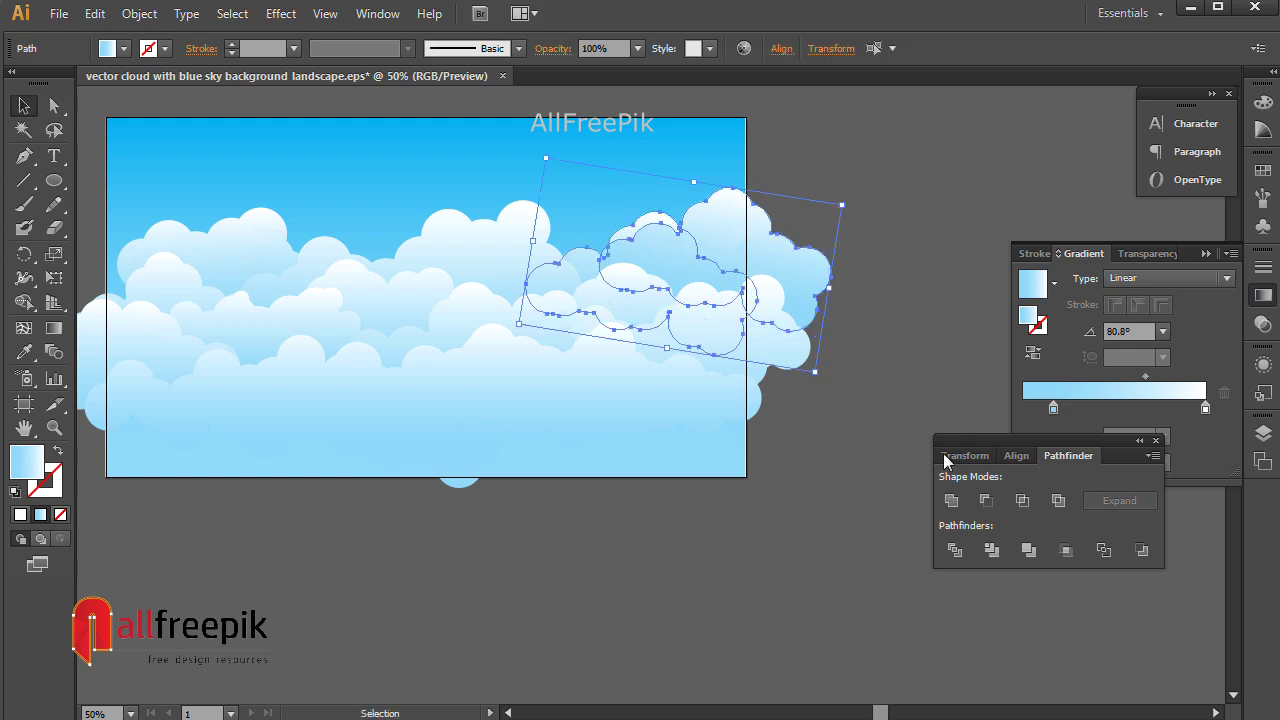
click(961, 504)
click(902, 181)
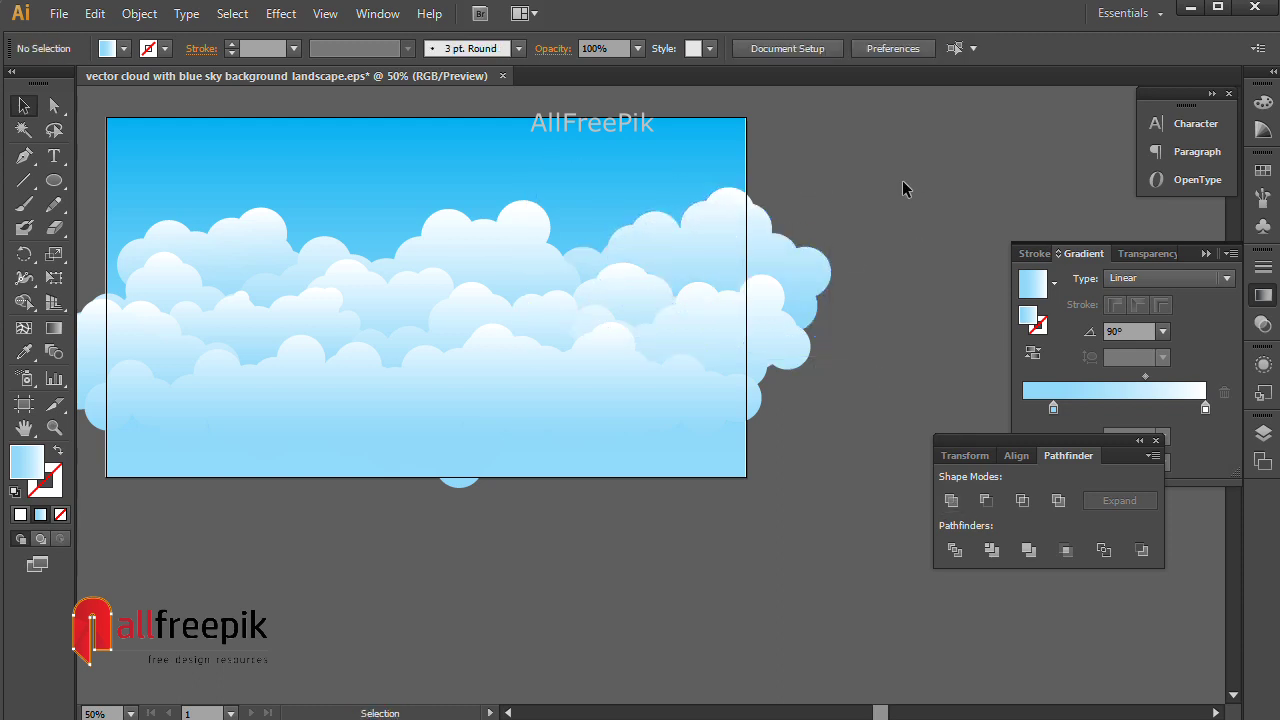
key(ctrl+z)
- Shift the cloud copy further left and down over the original, and unite both into one upper-right cloud
click(902, 181)
drag(762, 243, 713, 252)
click(899, 172)
click(866, 216)
click(852, 178)
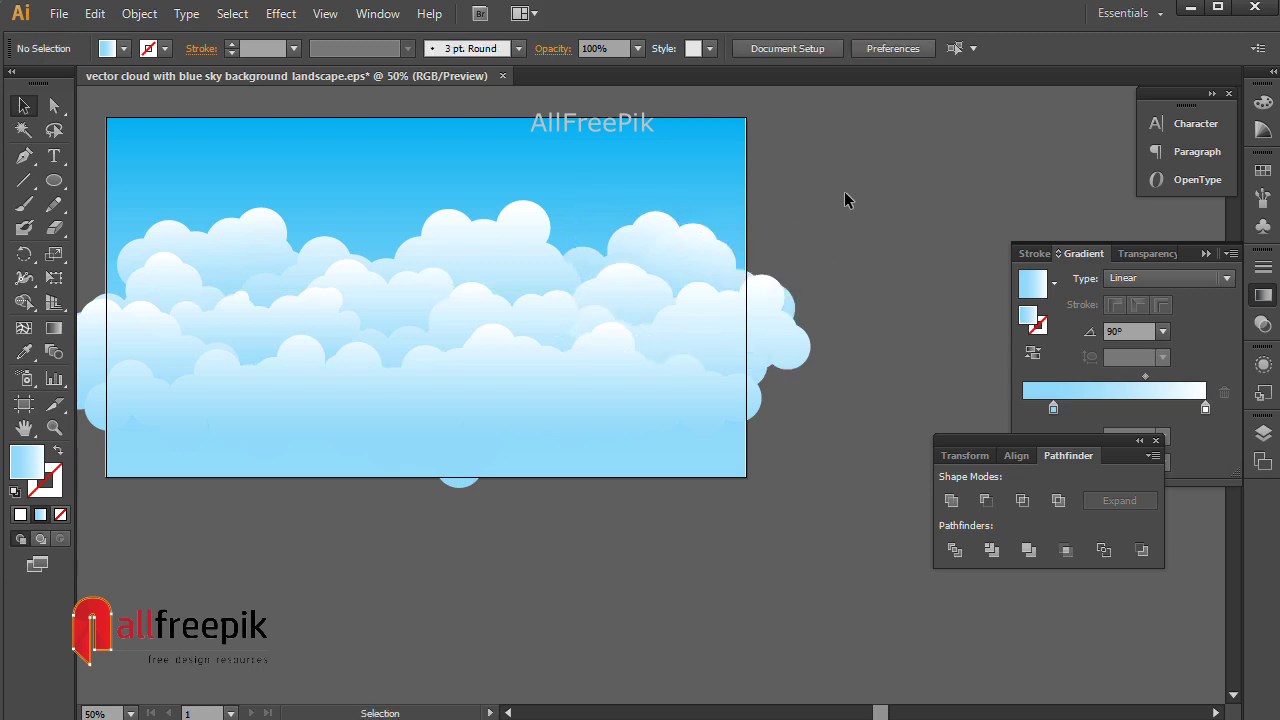
click(721, 256)
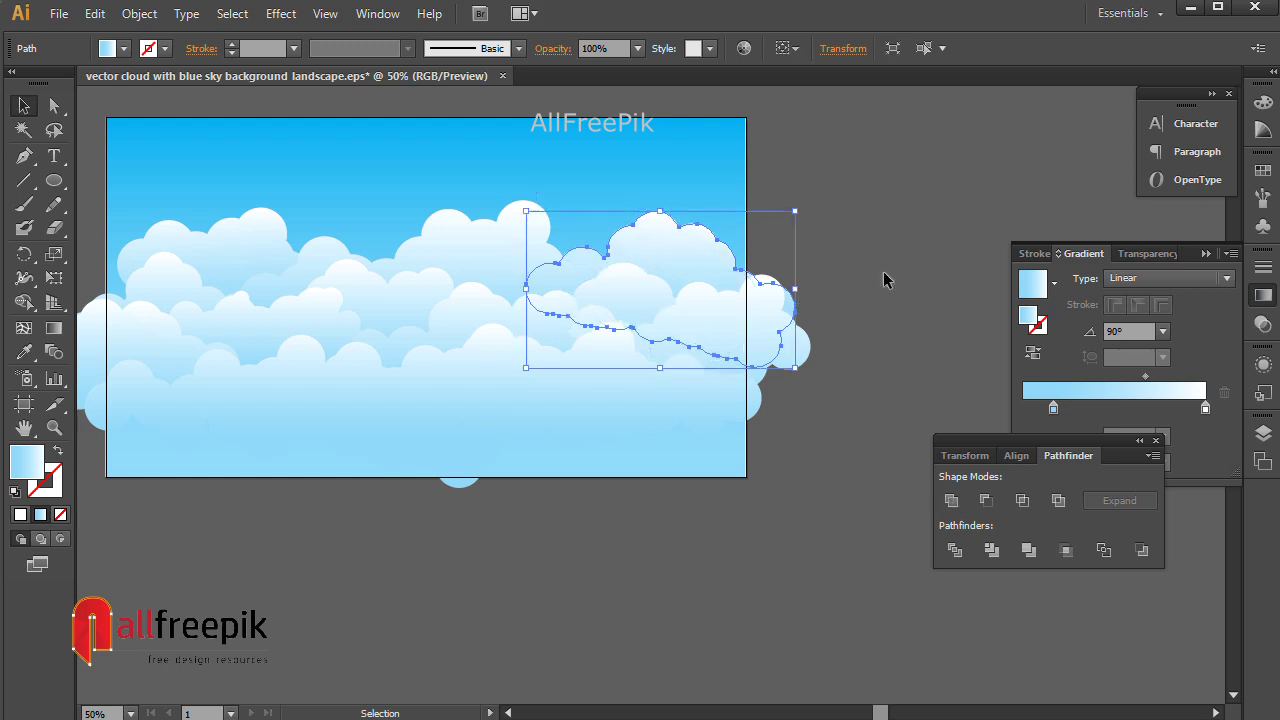
click(824, 146)
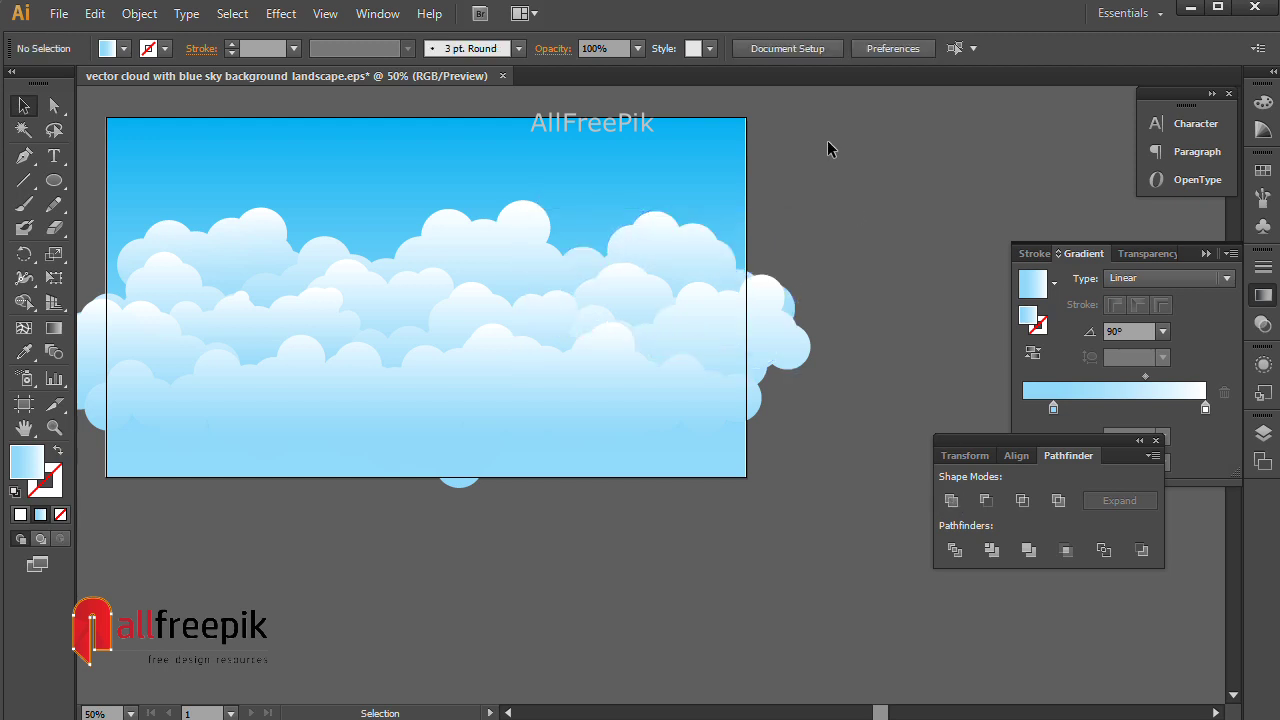
click(695, 229)
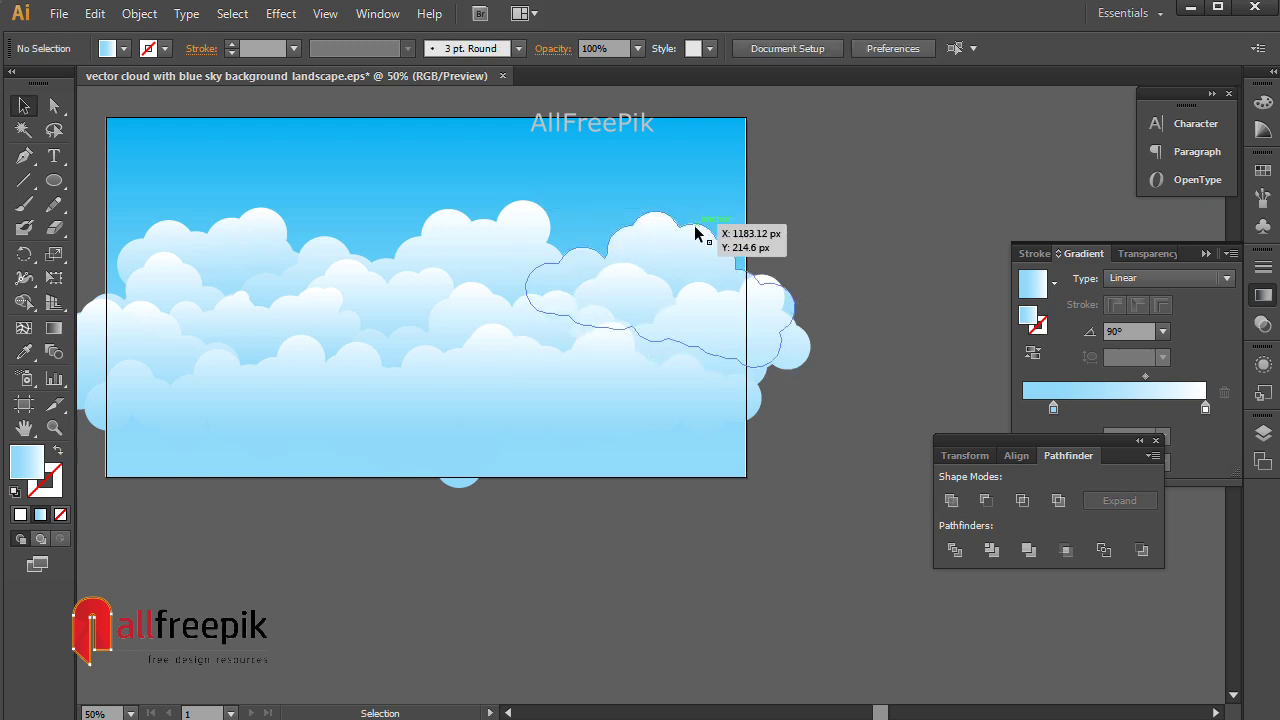
click(852, 183)
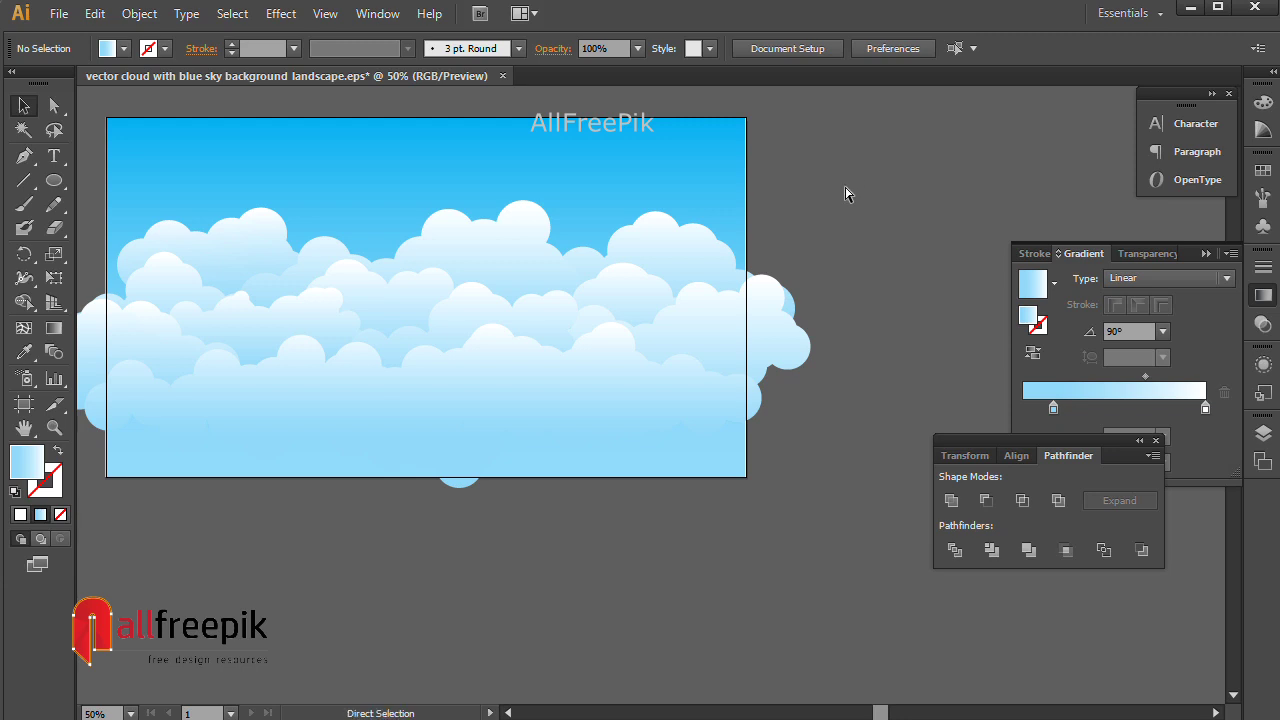
- Collapse the Gradient and Pathfinder panels and move the Pathfinder group clear of the artboard
ctrl+alt+click(845, 191)
drag(426, 413, 540, 298)
drag(247, 211, 857, 534)
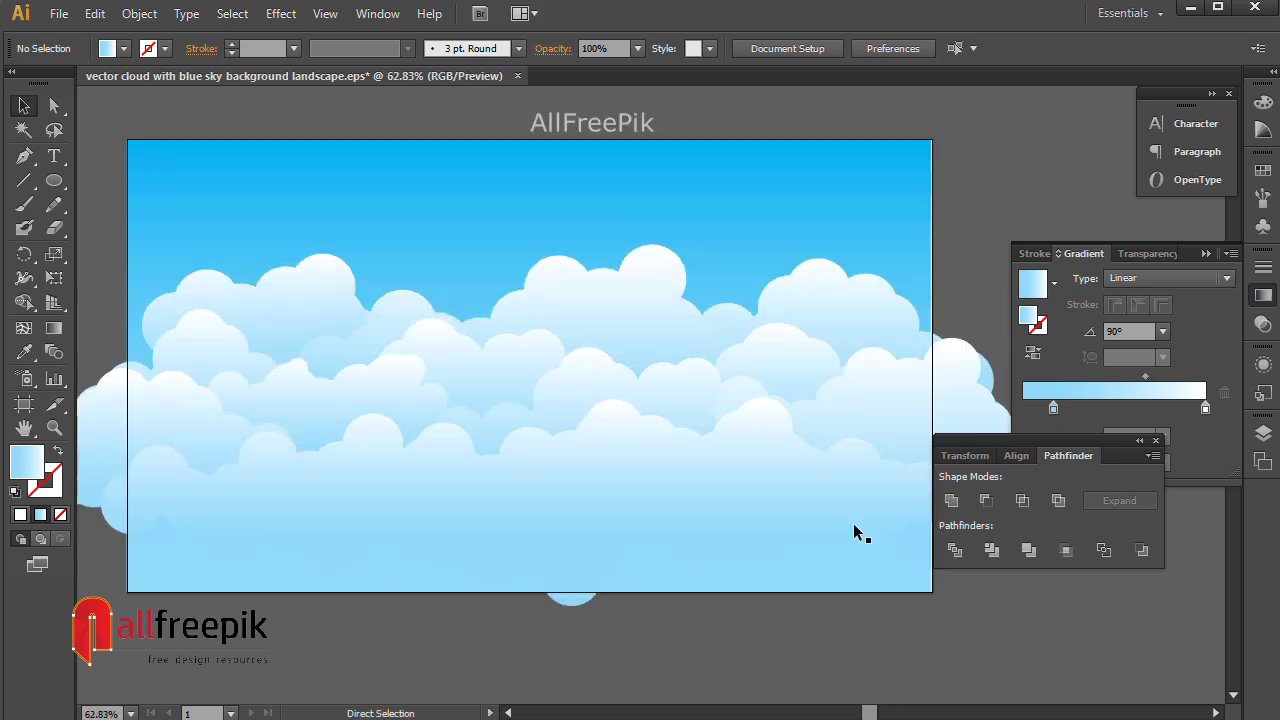
click(1141, 441)
click(1205, 254)
drag(994, 444, 1123, 315)
- Draw a rectangle covering the whole artboard and give it no fill
drag(61, 184, 125, 181)
drag(113, 133, 914, 593)
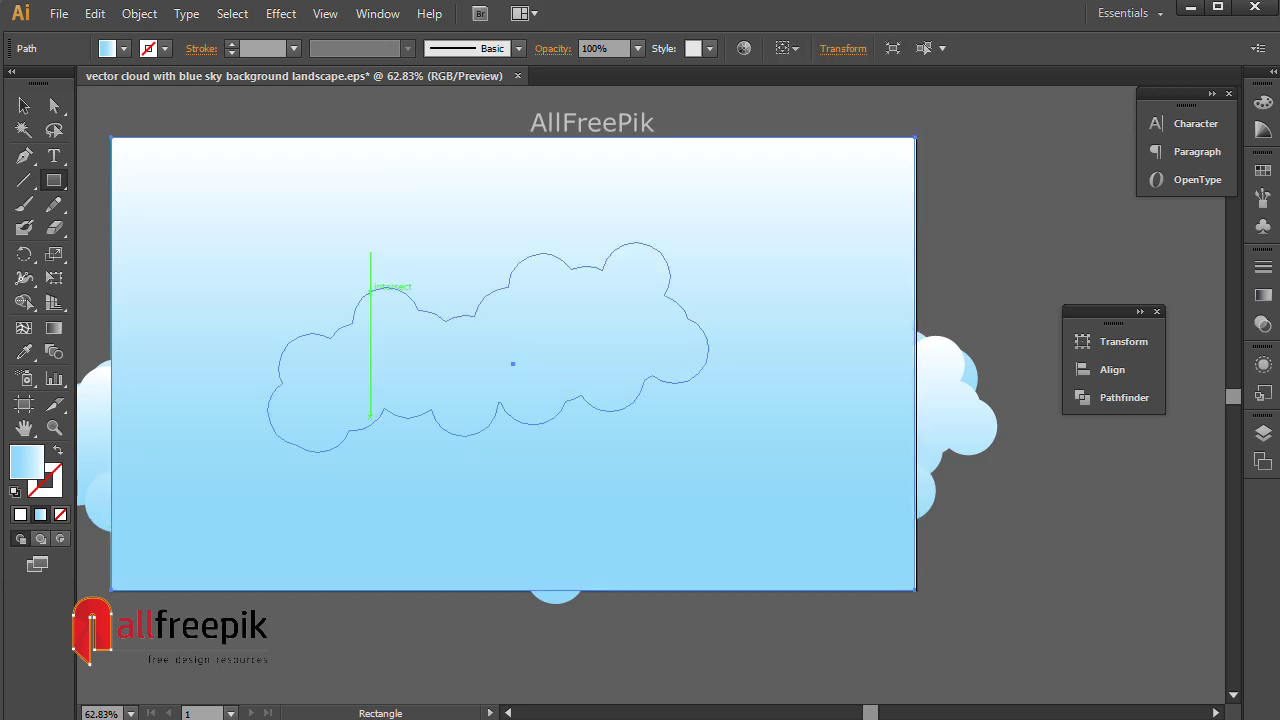
click(25, 106)
click(60, 514)
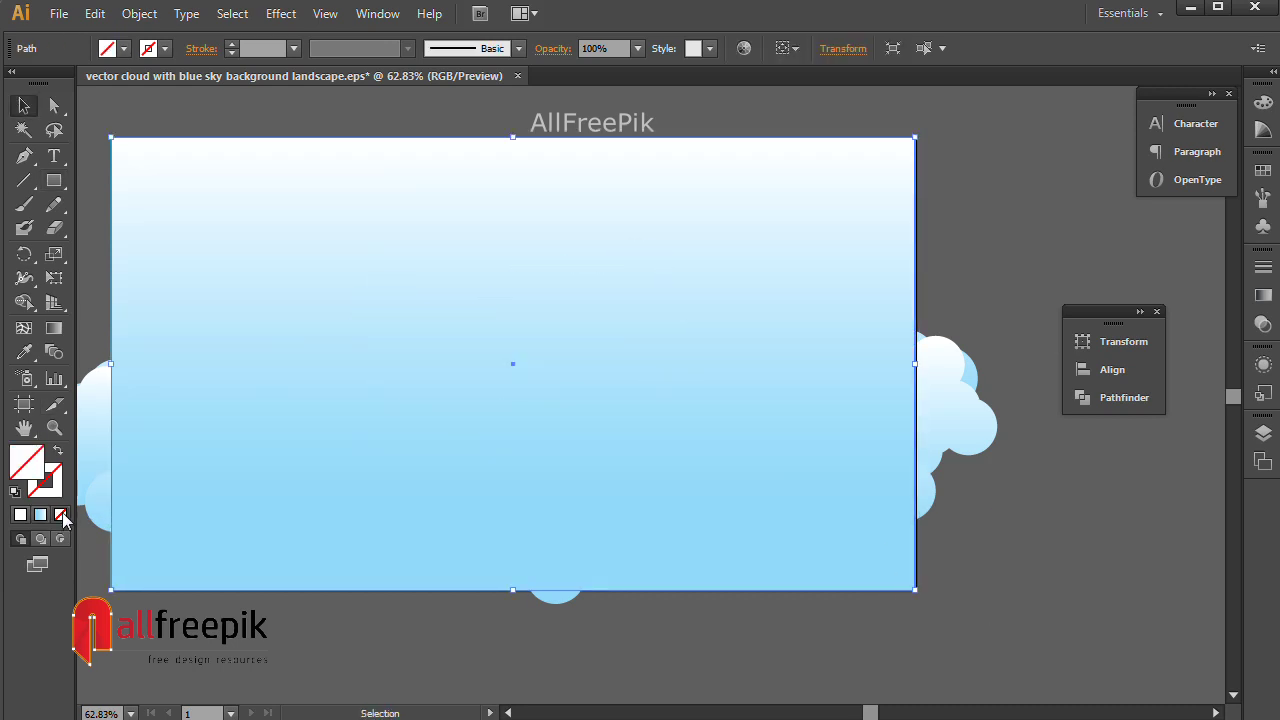
- Unlock all objects and clip the sky and clouds to the artboard-sized rectangle with a clipping mask
click(145, 14)
click(193, 155)
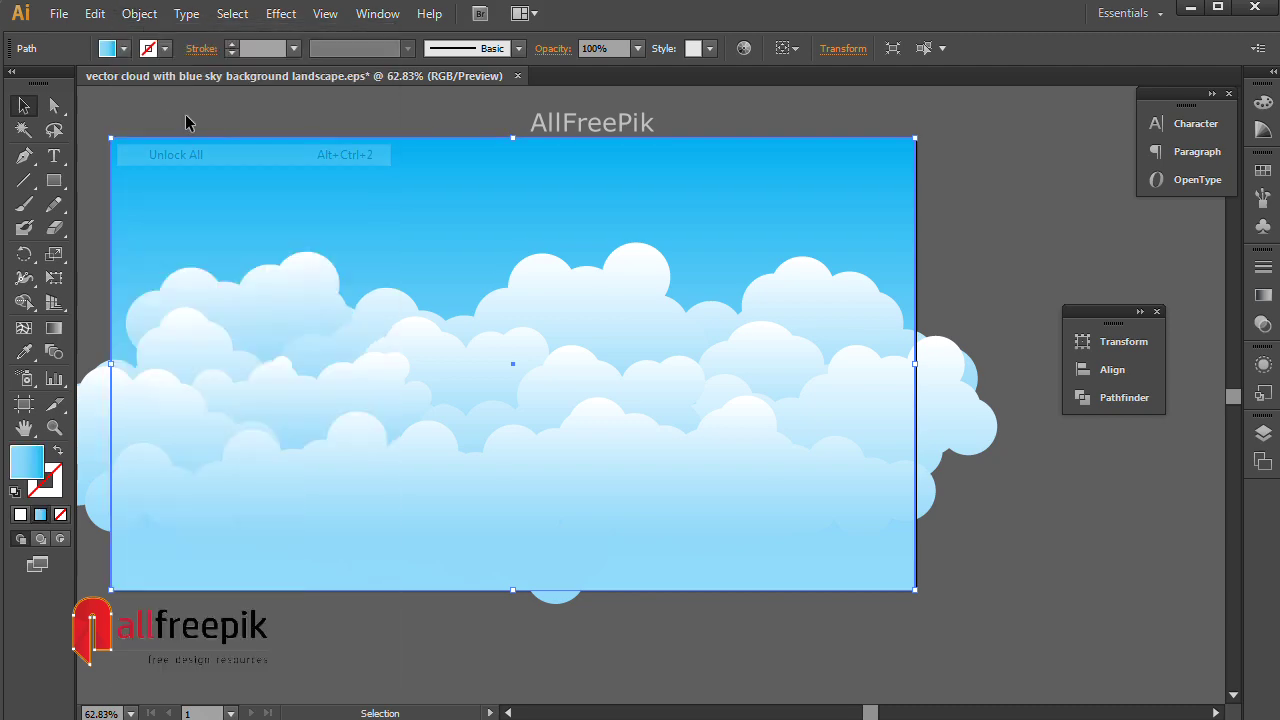
click(114, 122)
drag(431, 374, 980, 631)
right_click(700, 387)
click(777, 508)
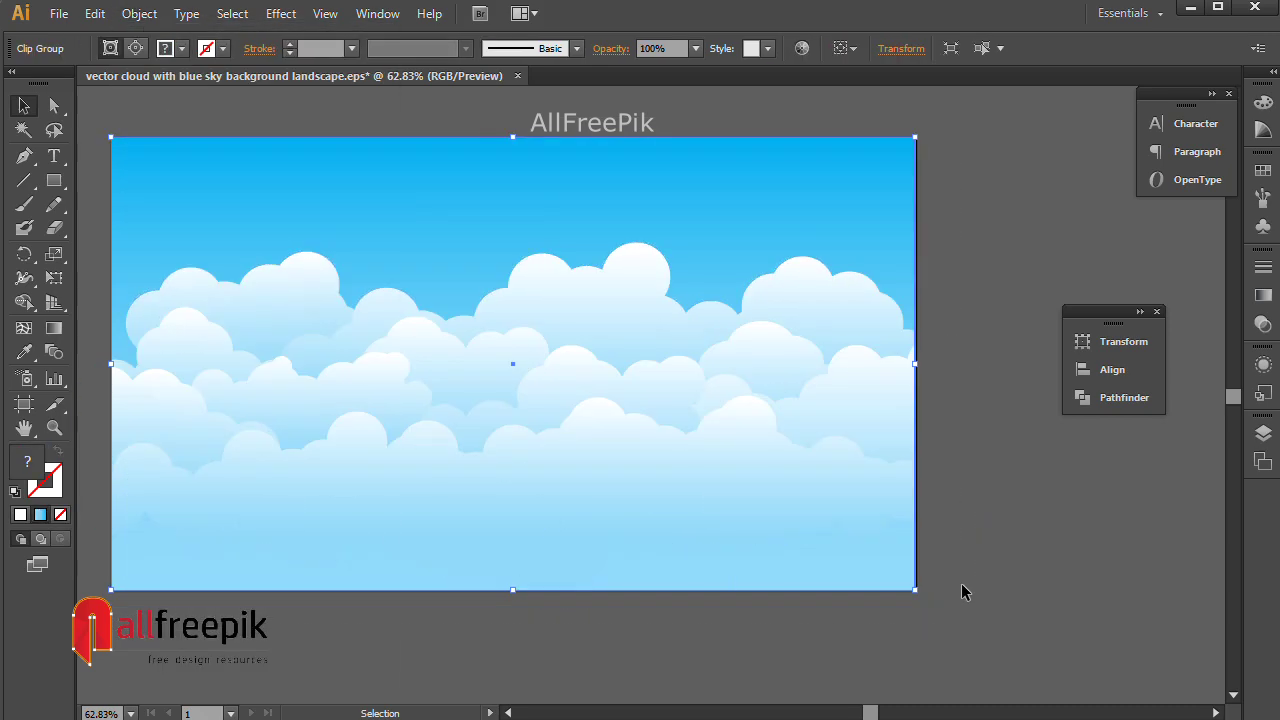
click(963, 589)
- Close the Transform, Align and Pathfinder panel group and examine the whole clipped landscape enlarged
key(ctrl+space)
drag(104, 122, 998, 649)
key(space)
drag(619, 378, 609, 388)
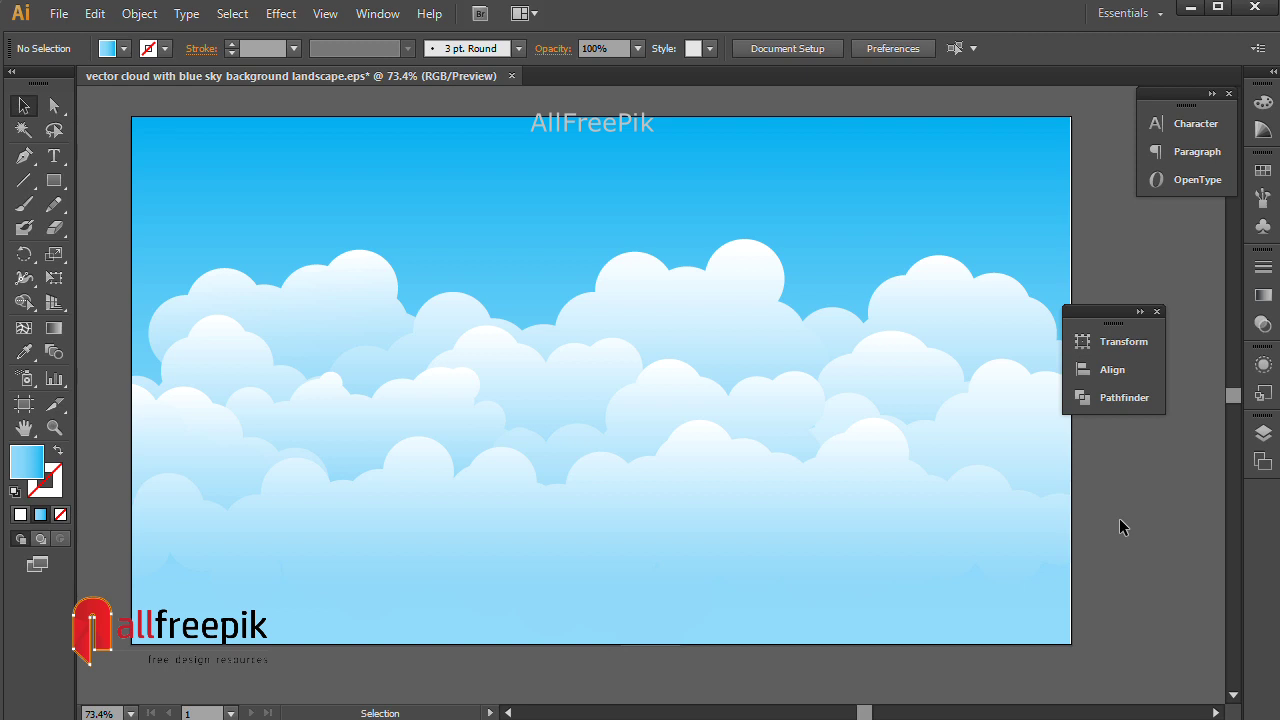
click(1157, 313)
key(ctrl+space)
drag(131, 105, 1122, 662)
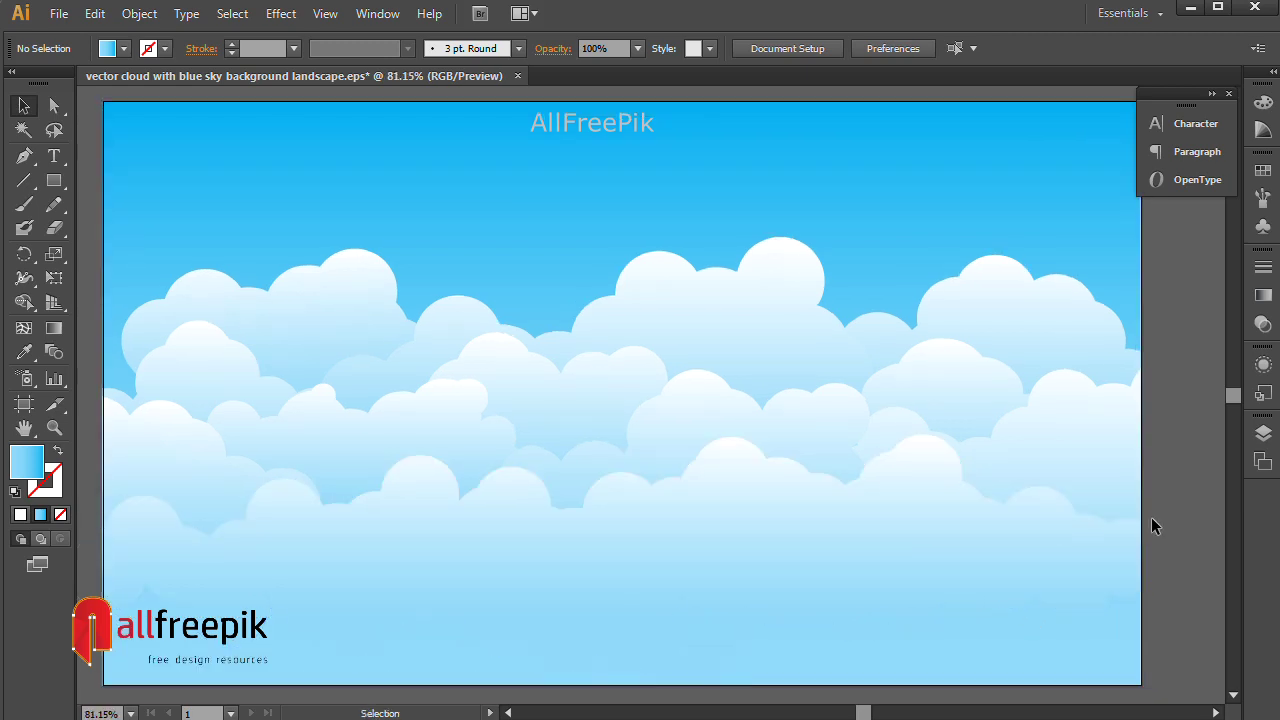